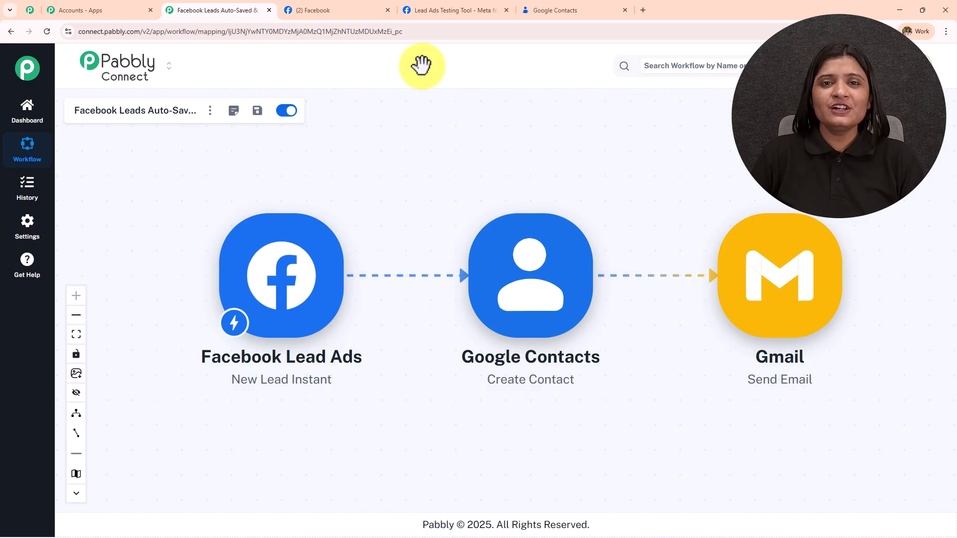
# Glance at the DD Lead Form test tool and the still-empty Google Contacts list, then return to the workflow.
pyautogui.click(465, 4)
pyautogui.click(540, 329)
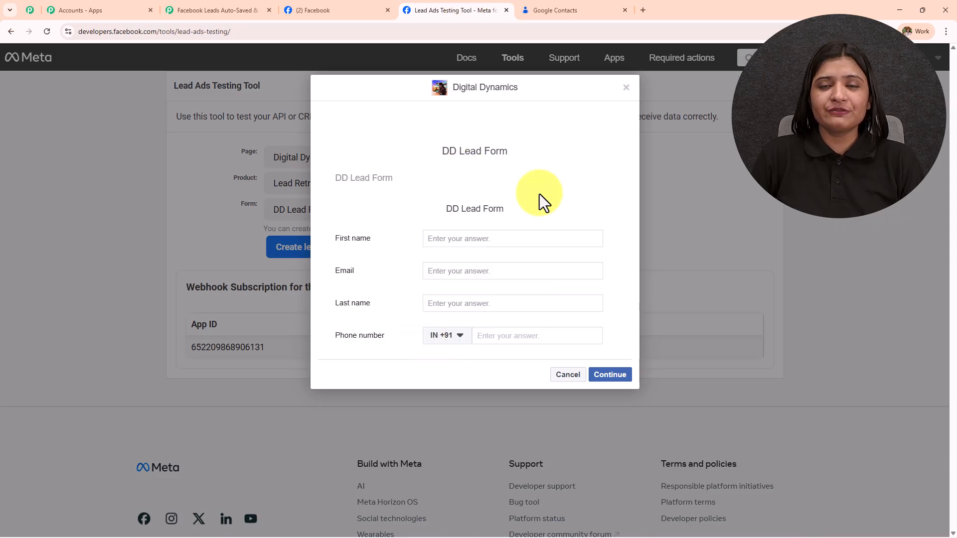
pyautogui.click(564, 13)
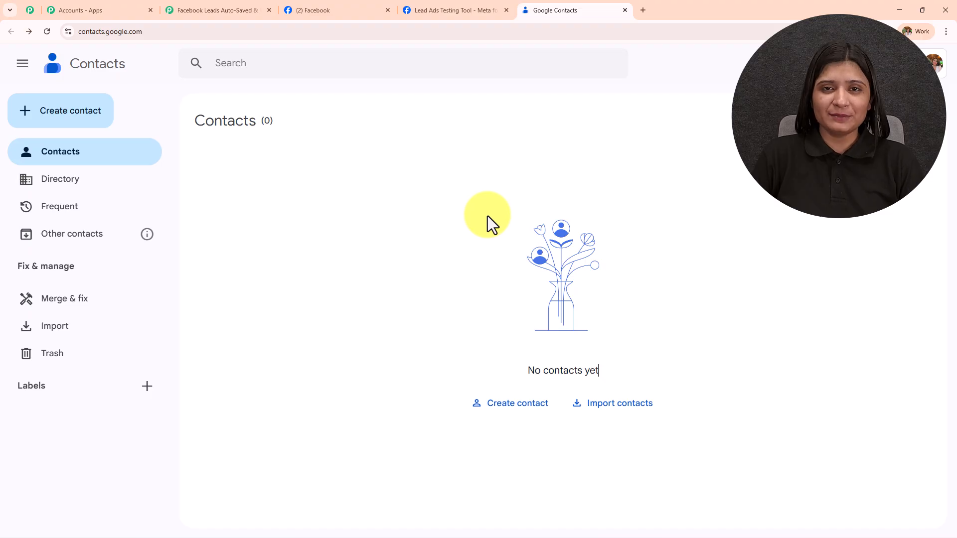
pyautogui.click(207, 10)
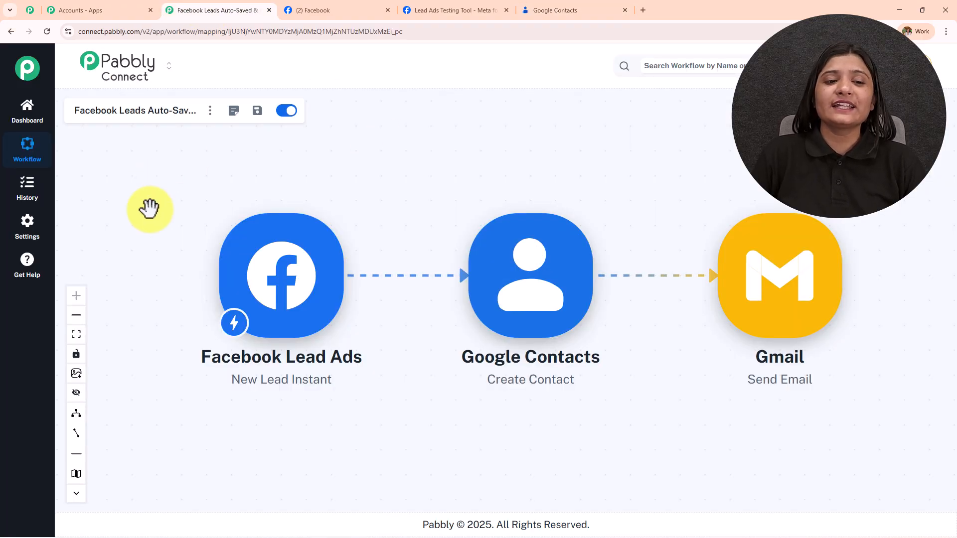
# Fill in the DD Lead Form's first name, e-mail and phone number fields with test values.
pyautogui.click(417, 9)
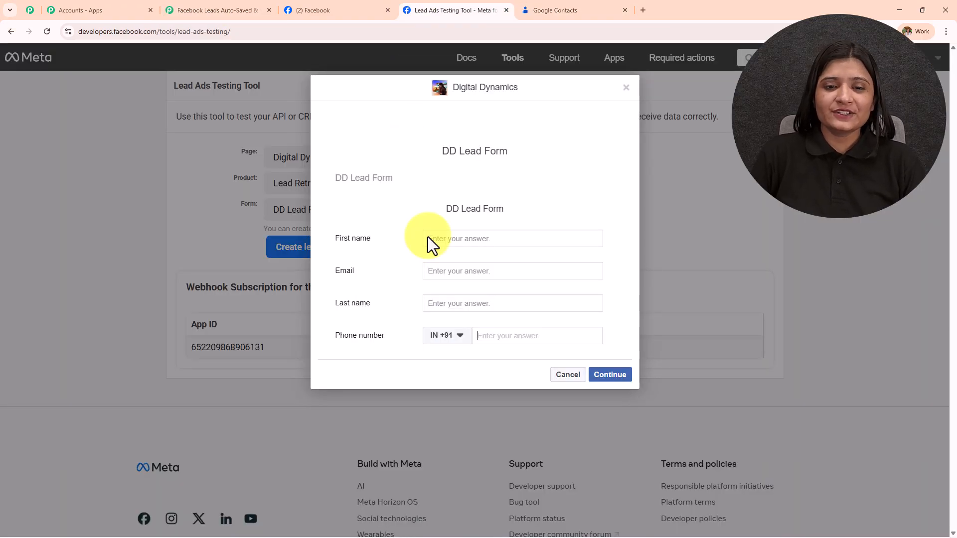
pyautogui.click(435, 240)
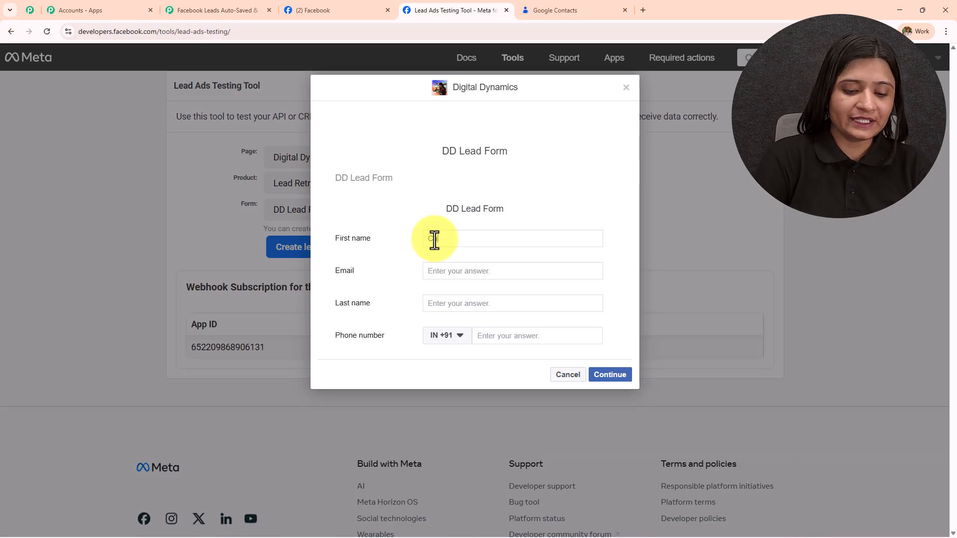
pyautogui.click(452, 277)
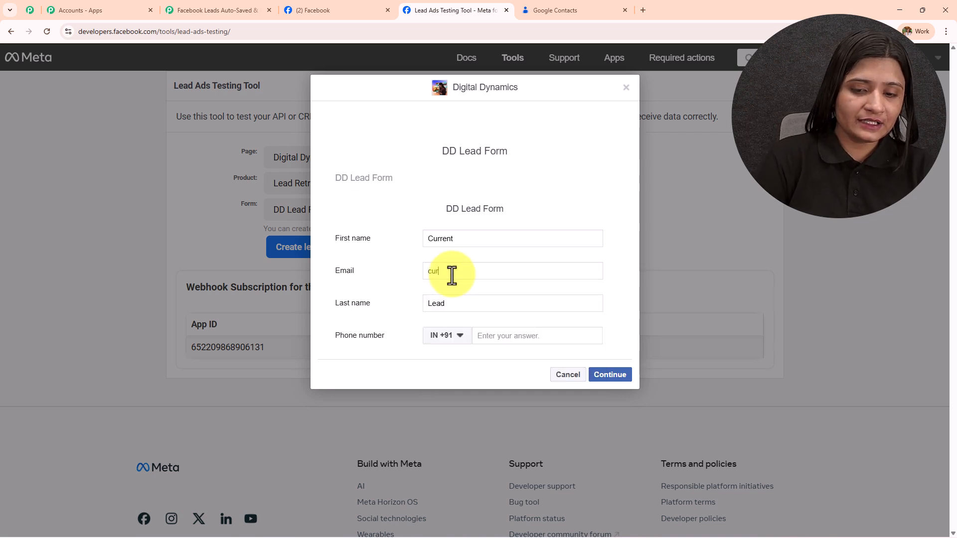
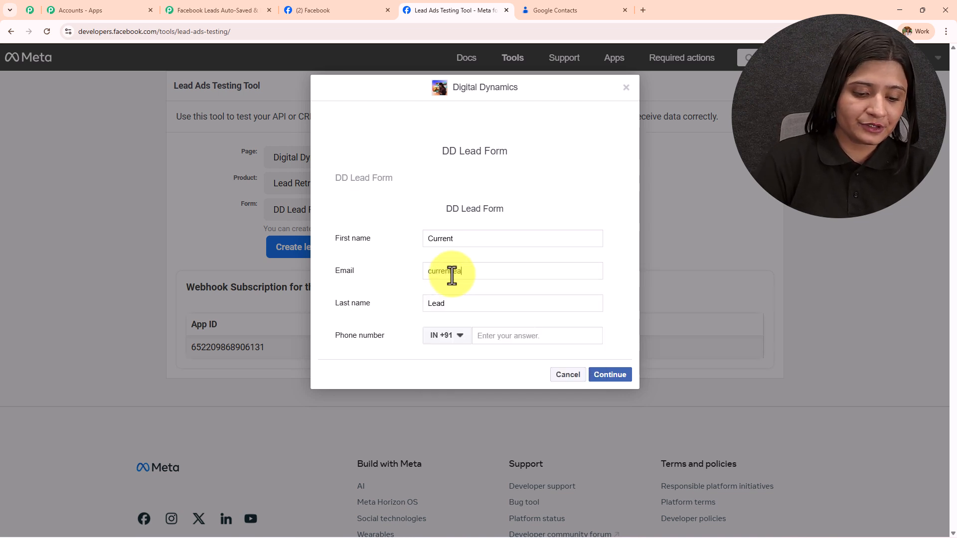
pyautogui.click(536, 339)
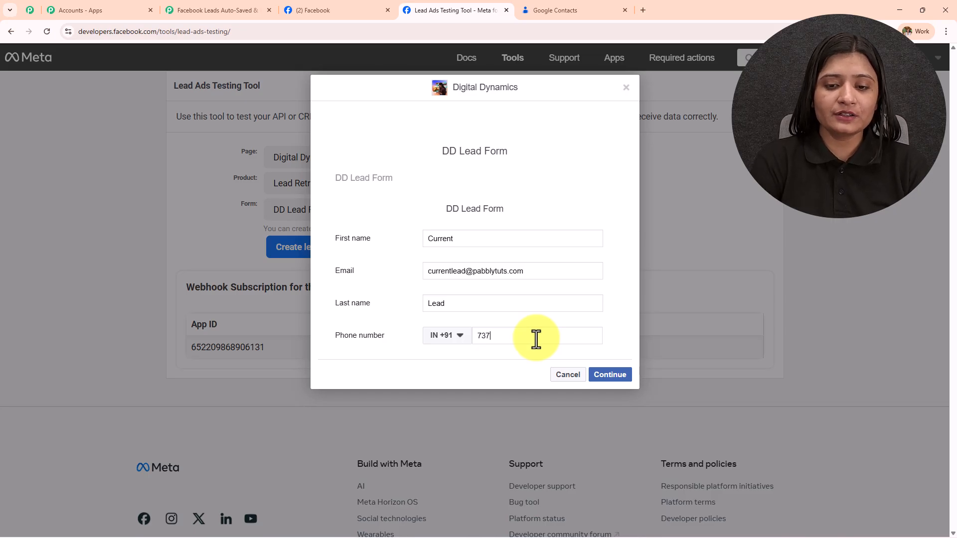
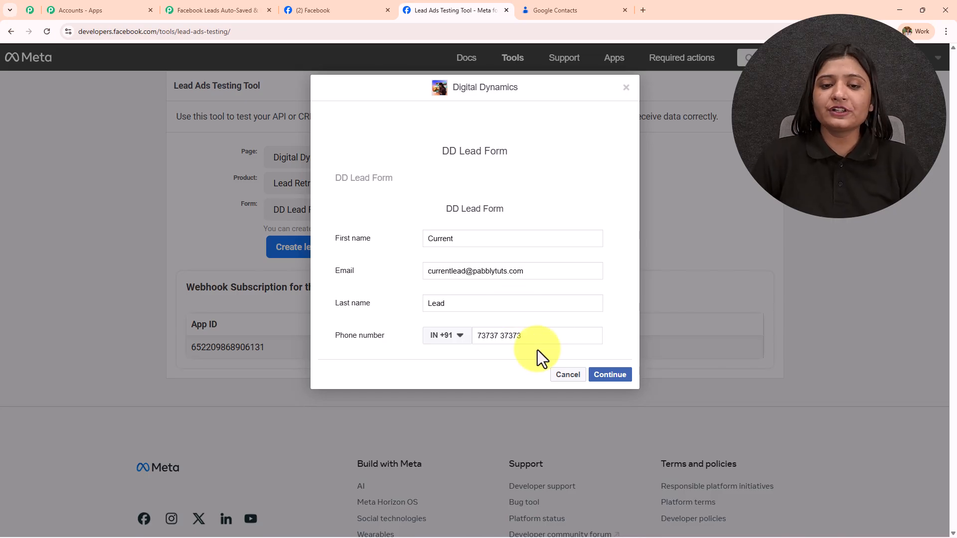
# Continue past the terms step, submit the test lead and close the confirmation.
pyautogui.click(606, 377)
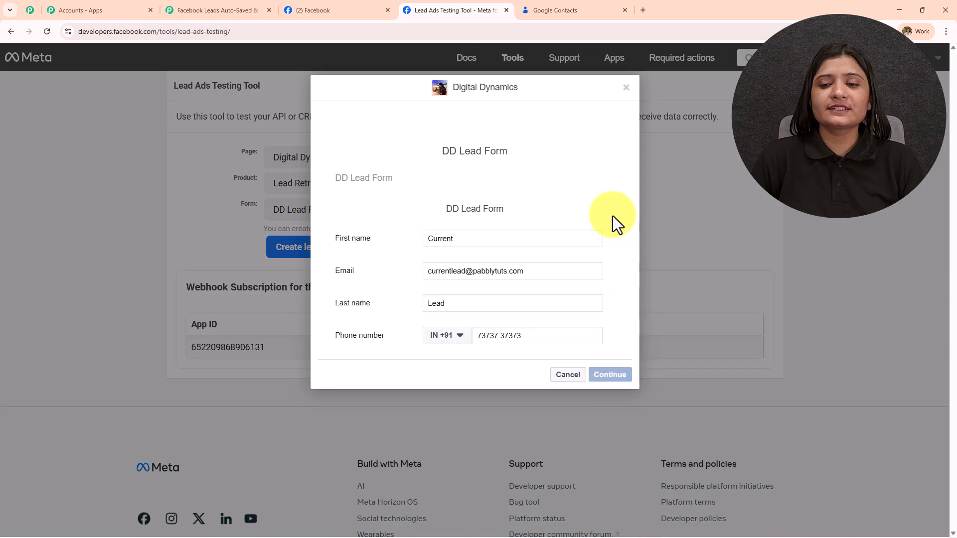
pyautogui.click(606, 246)
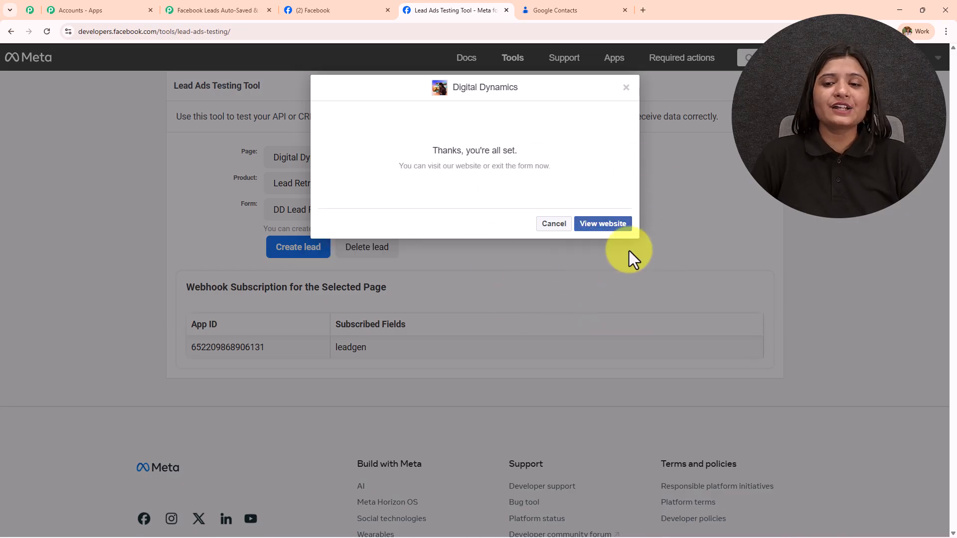
pyautogui.click(552, 224)
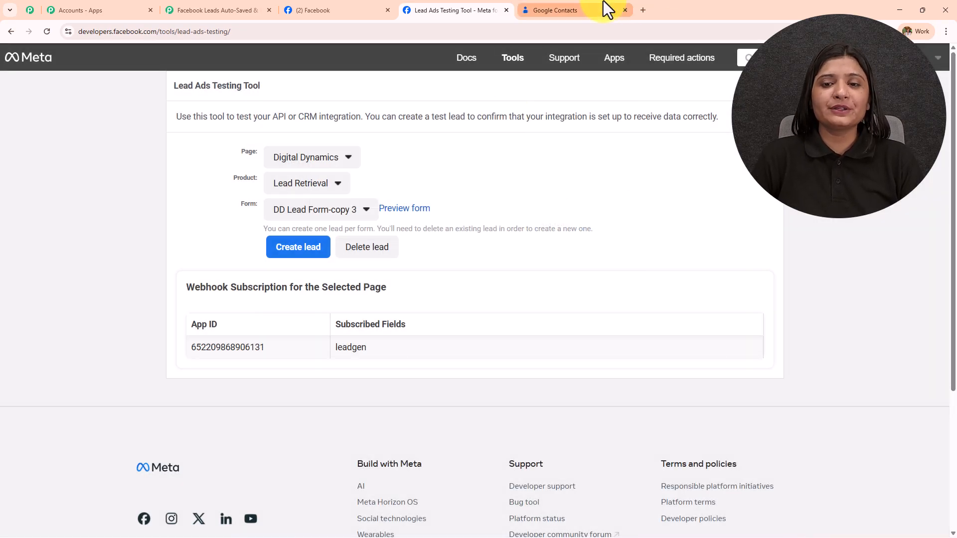
# Reload Google Contacts to confirm the test lead was added, then go back to the Pabbly workflow.
pyautogui.click(603, 2)
pyautogui.click(47, 32)
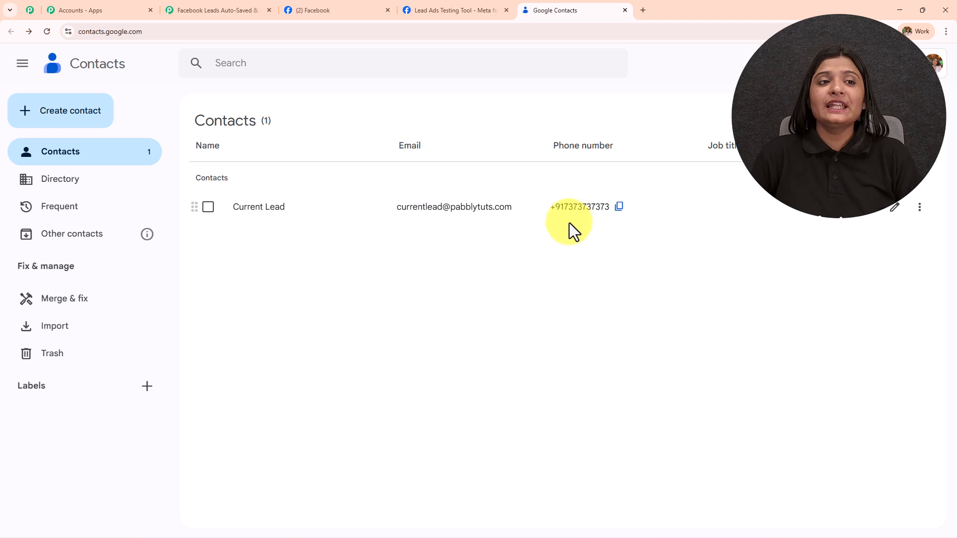
pyautogui.click(212, 11)
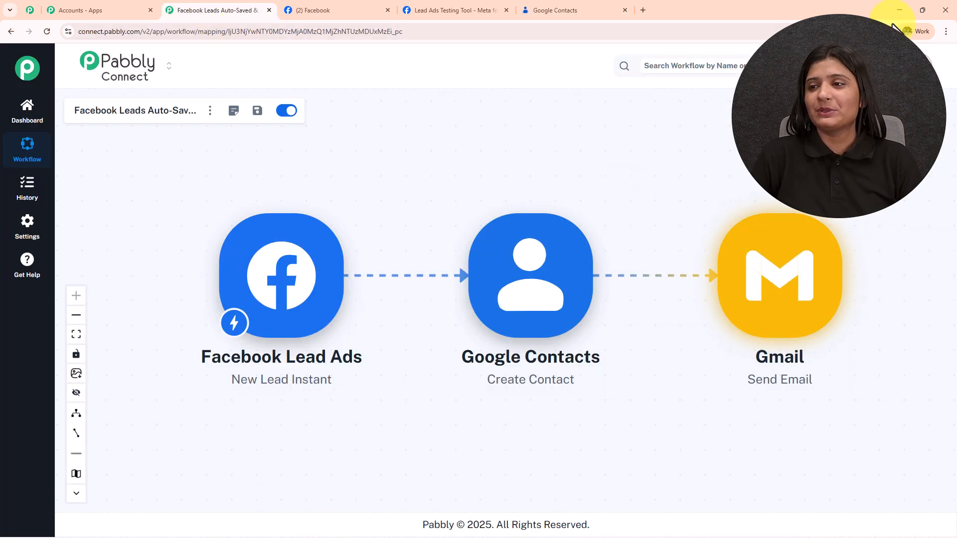
# Reveal Gmail and highlight the welcome email's sent time, sender Digital Dynamics, recipient, greeting and full body.
pyautogui.click(900, 10)
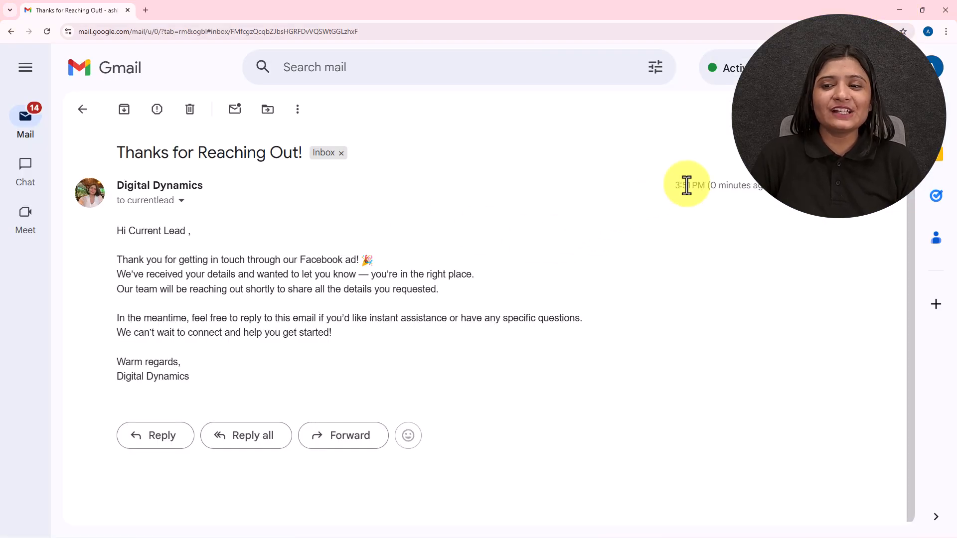
pyautogui.moveTo(675, 185); pyautogui.dragTo(778, 187)
pyautogui.moveTo(127, 183); pyautogui.dragTo(225, 192)
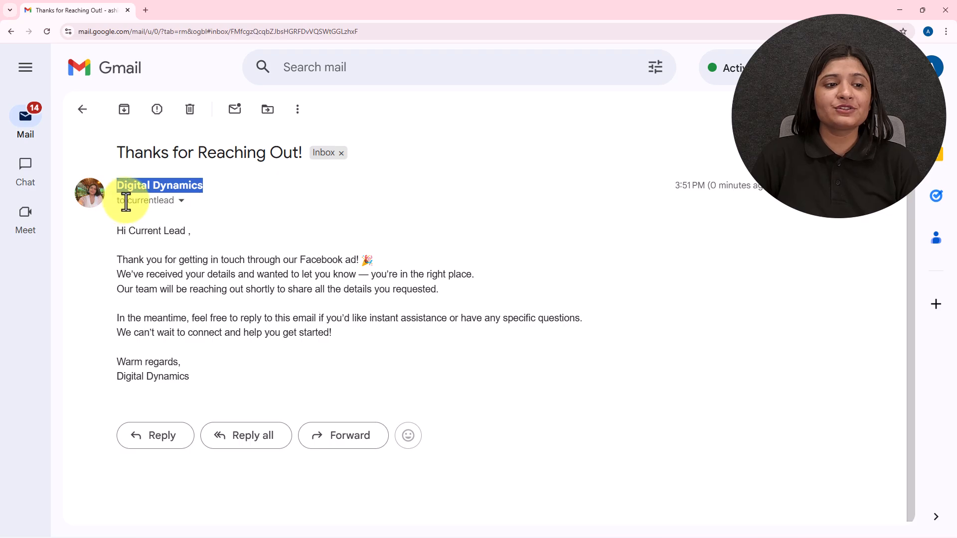
pyautogui.moveTo(127, 202); pyautogui.dragTo(196, 204)
pyautogui.moveTo(110, 229); pyautogui.dragTo(210, 232)
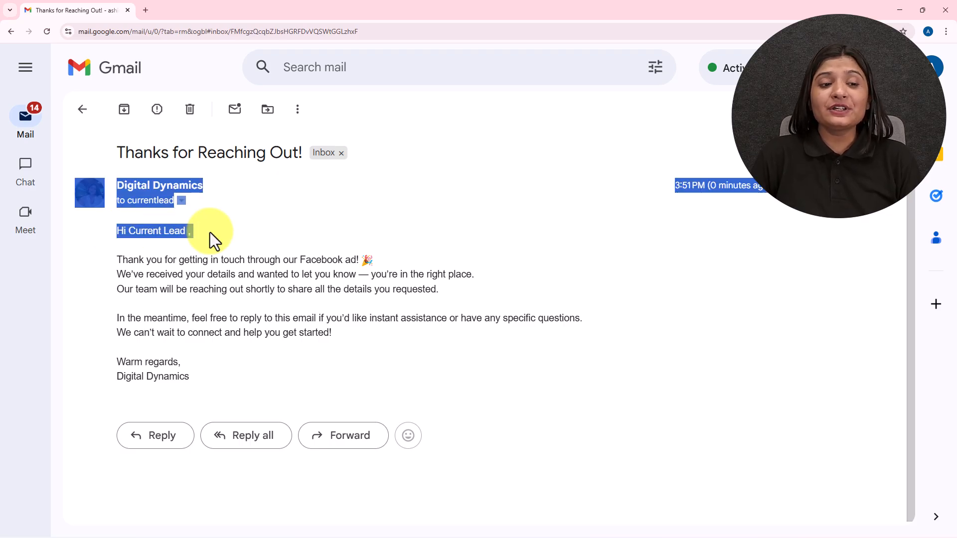
pyautogui.click(209, 246)
pyautogui.moveTo(112, 229)
pyautogui.mouseDown()
pyautogui.moveTo(454, 360)
pyautogui.moveTo(457, 377)
pyautogui.mouseUp()
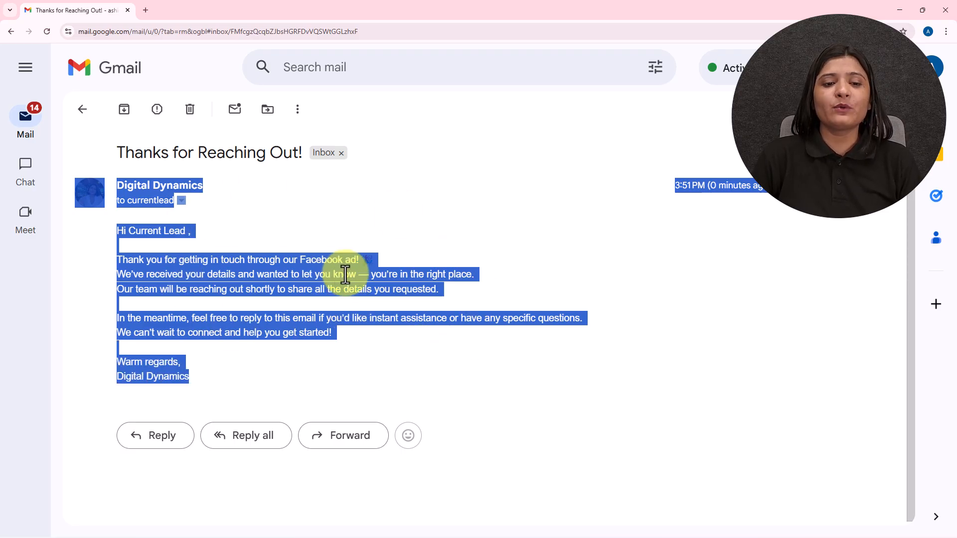
pyautogui.click(540, 286)
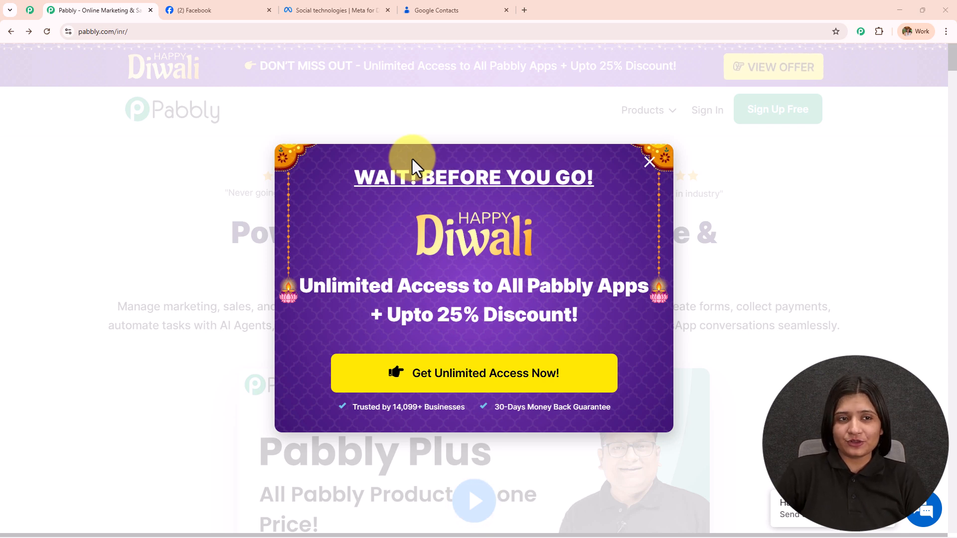
pyautogui.click(246, 8)
pyautogui.click(437, 6)
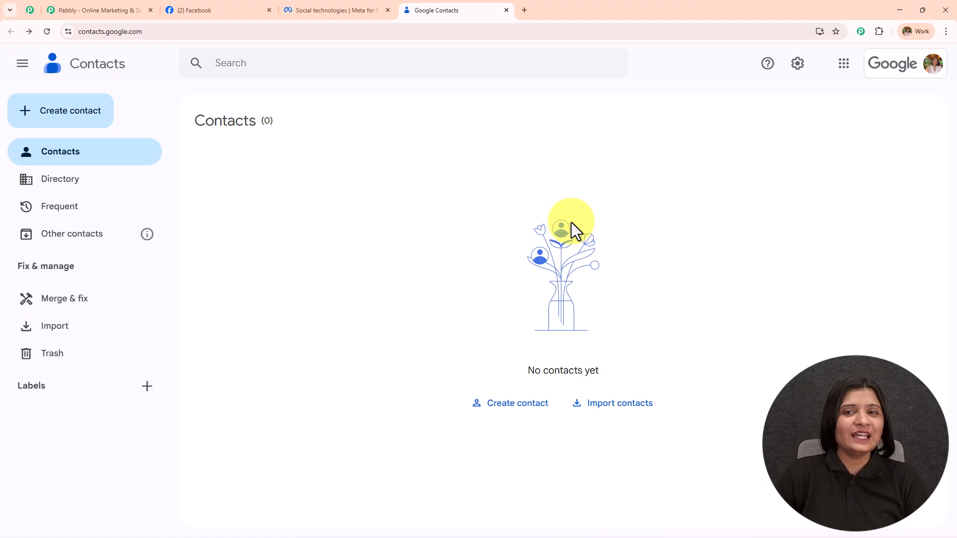
pyautogui.click(209, 11)
pyautogui.scroll(4, 408, 209)
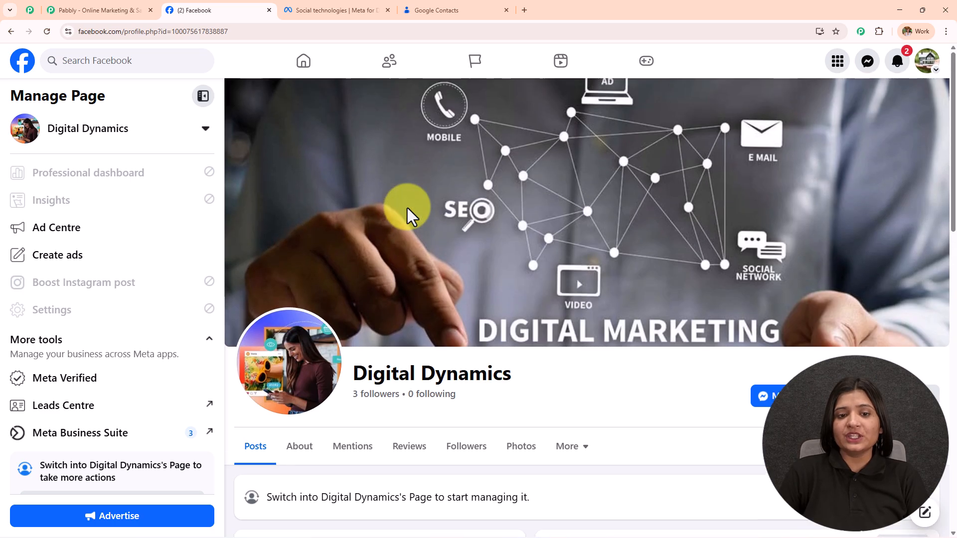
pyautogui.moveTo(355, 367); pyautogui.dragTo(591, 363)
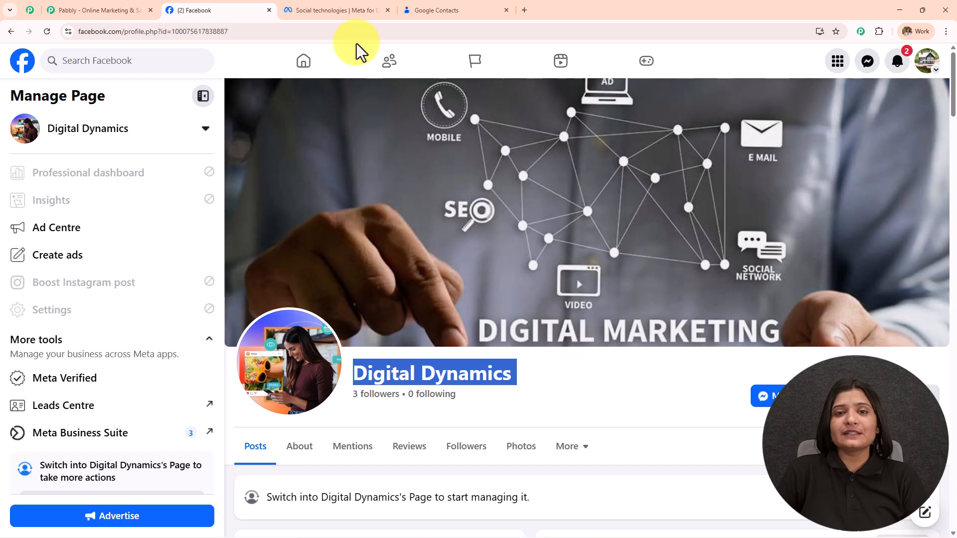
pyautogui.click(444, 7)
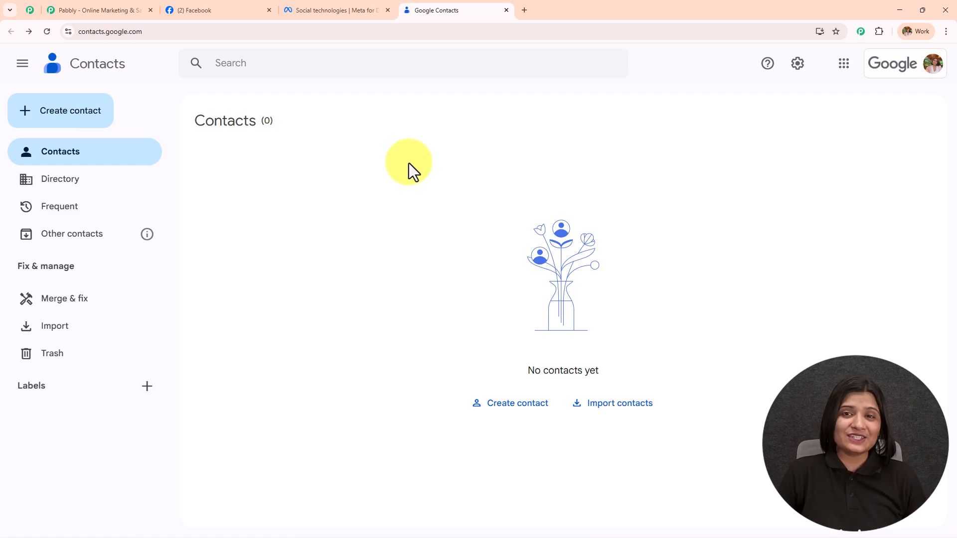
pyautogui.click(196, 15)
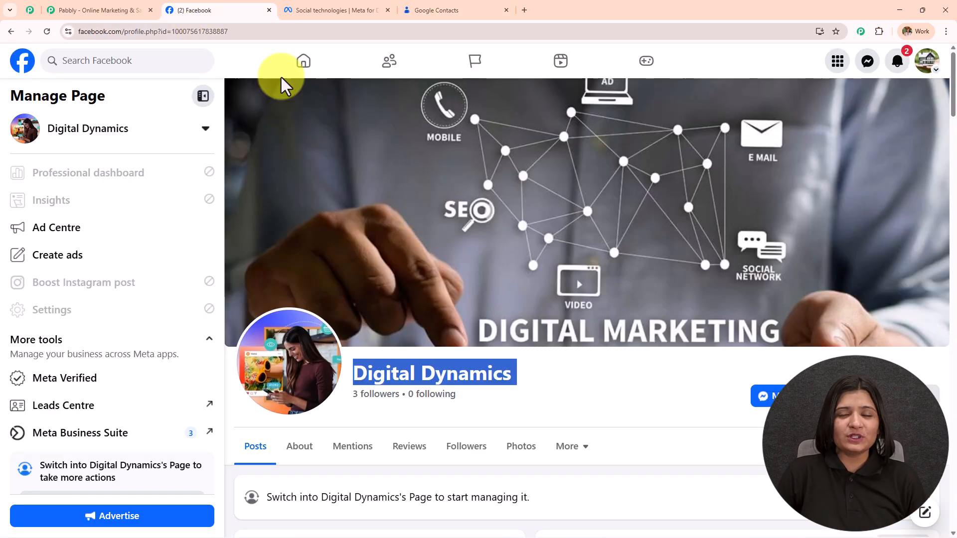
pyautogui.click(83, 10)
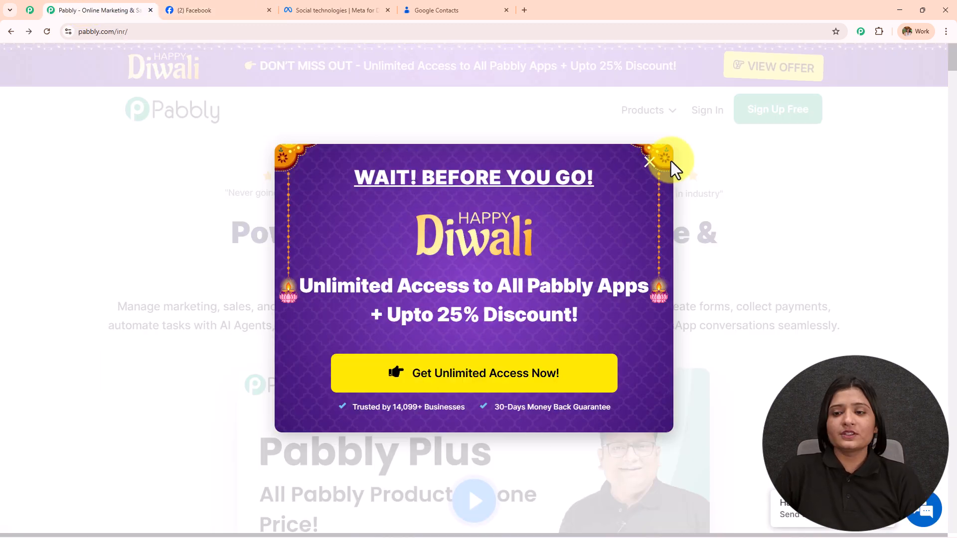
# Dismiss the Diwali offer popup, visit the Pabbly community page, then go to the pabbly.com home page.
pyautogui.click(649, 162)
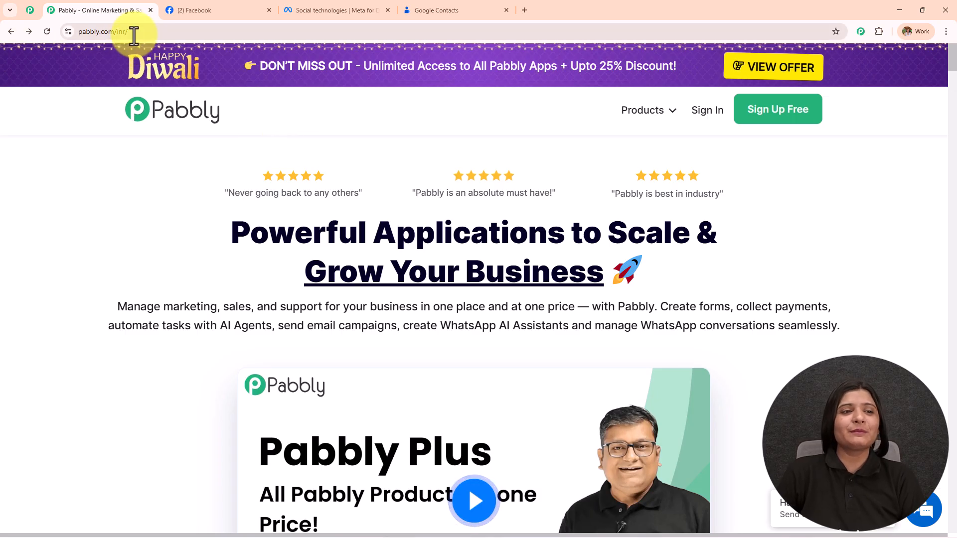
pyautogui.click(104, 31)
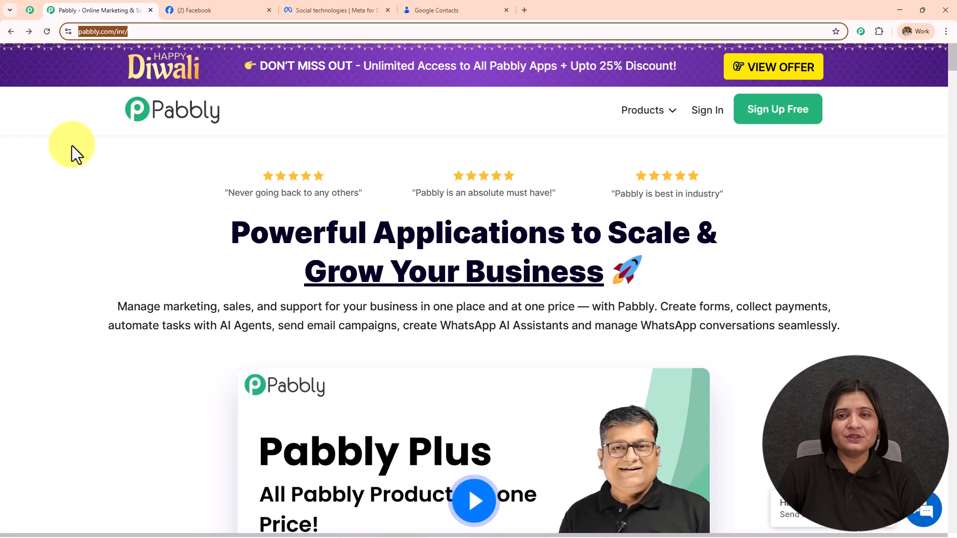
pyautogui.click(25, 17)
pyautogui.middleClick(116, 139)
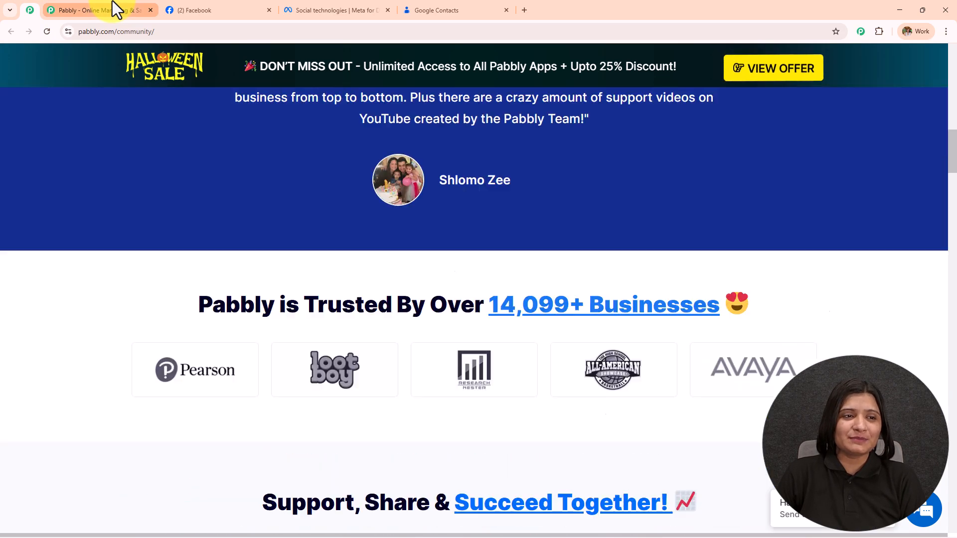
pyautogui.click(112, 2)
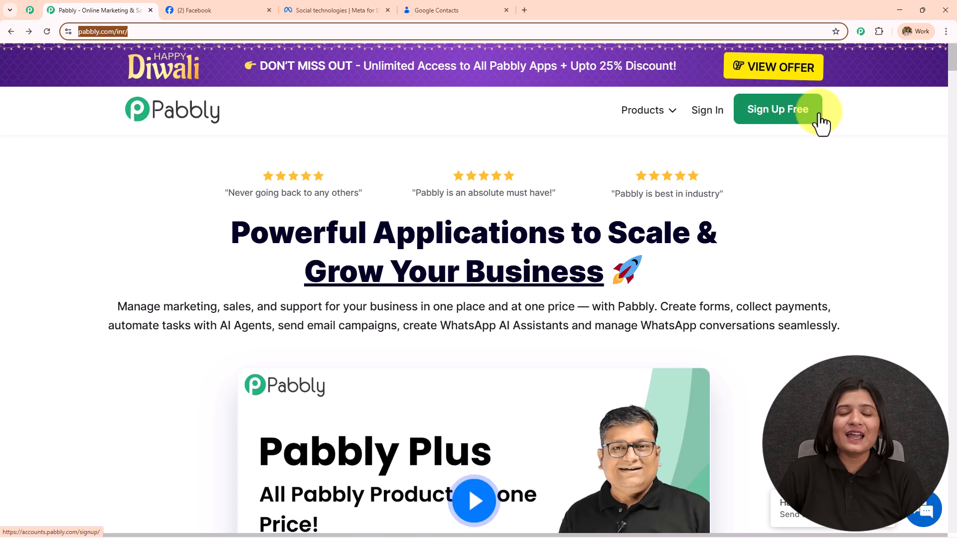
# Sign in and launch Pabbly Connect from the All Pabbly Apps list in a new tab.
pyautogui.click(708, 115)
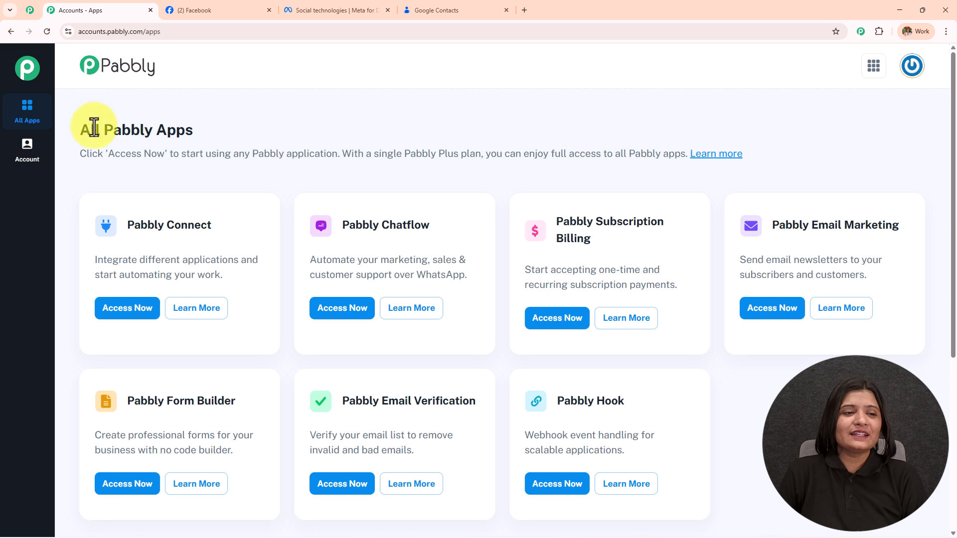
pyautogui.moveTo(77, 129); pyautogui.dragTo(193, 130)
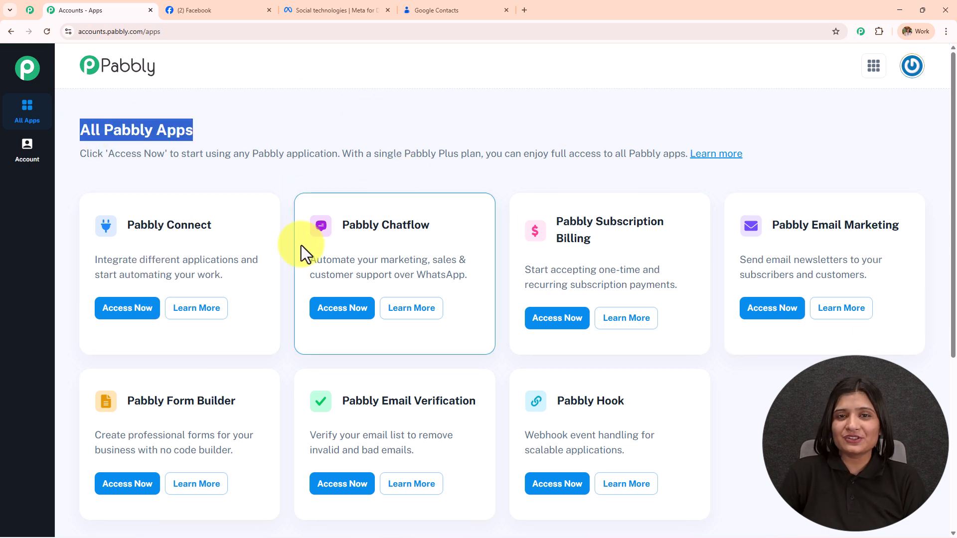
pyautogui.moveTo(122, 225); pyautogui.dragTo(262, 214)
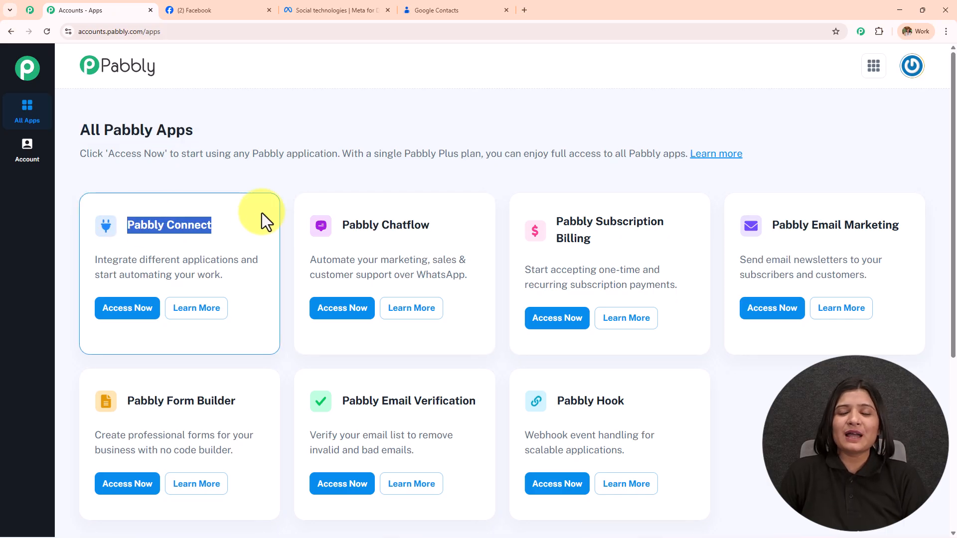
pyautogui.click(134, 313)
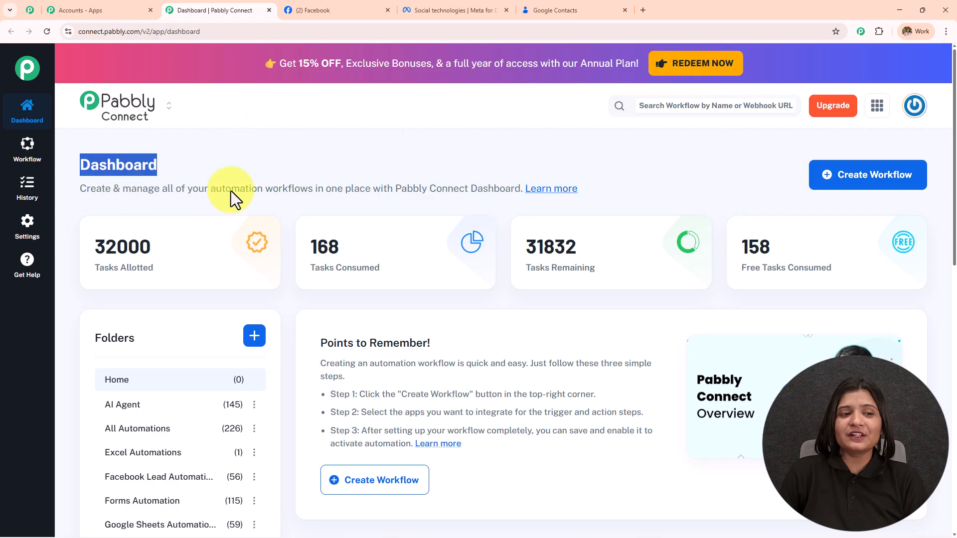
# Look over the dashboard's task counts and open then cancel the Create Folder form.
pyautogui.scroll(-5, 505, 297)
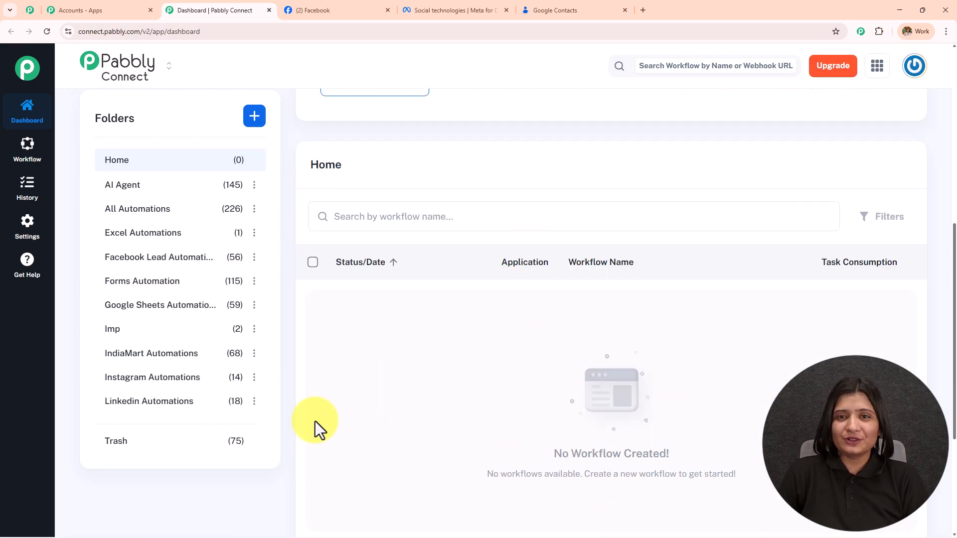
pyautogui.scroll(5, 151, 391)
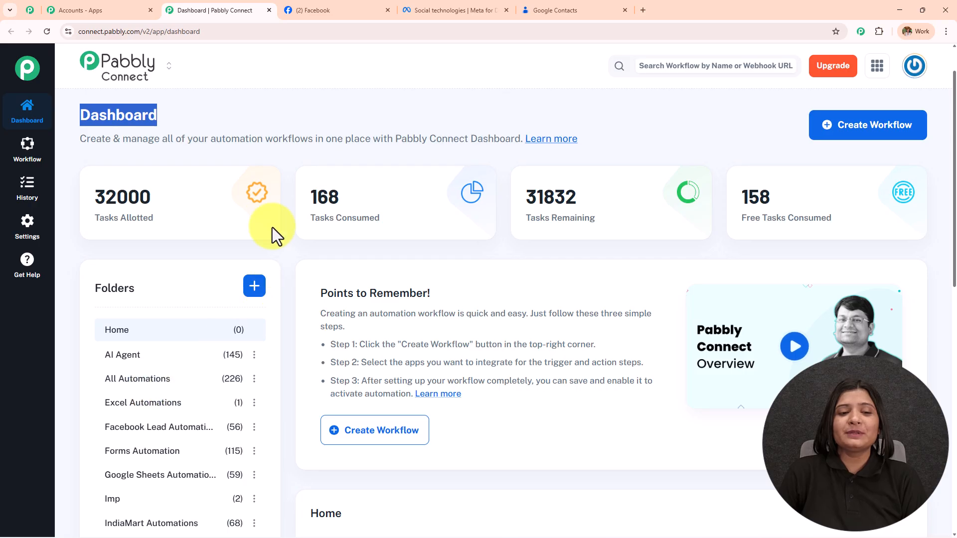
pyautogui.click(256, 288)
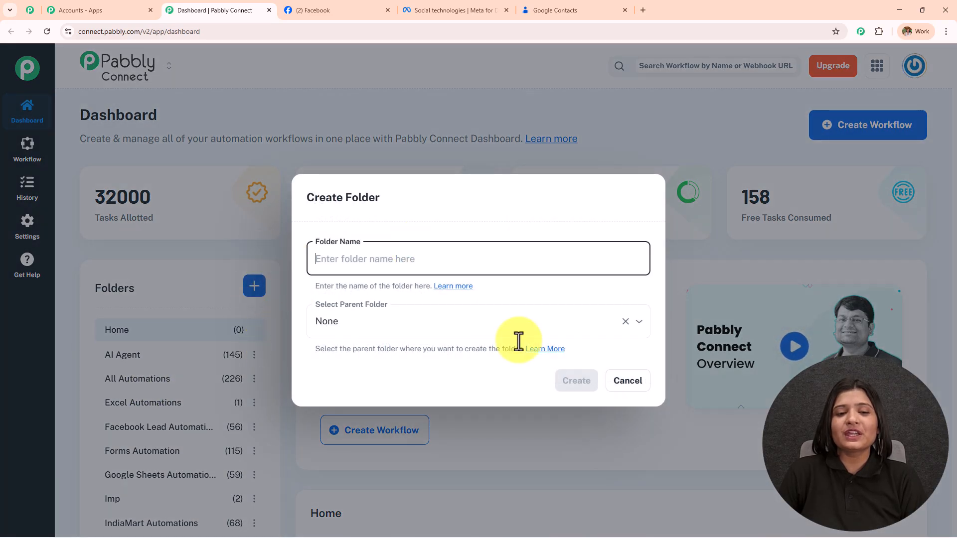
pyautogui.click(627, 382)
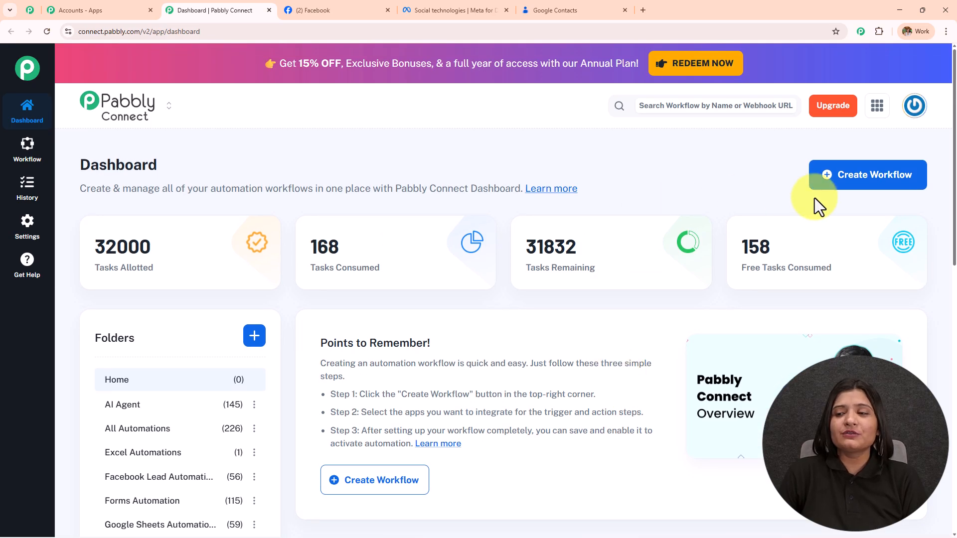
# Start a new workflow, pick the builder and name it 'Facebook Leads Auto-Saved & Emailed in Seconds'.
pyautogui.click(848, 193)
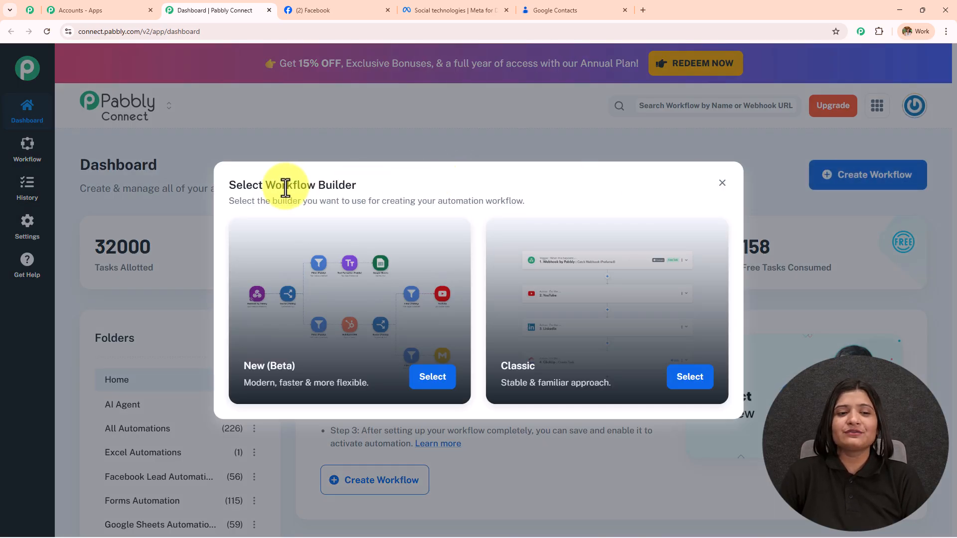
pyautogui.moveTo(262, 185); pyautogui.dragTo(357, 185)
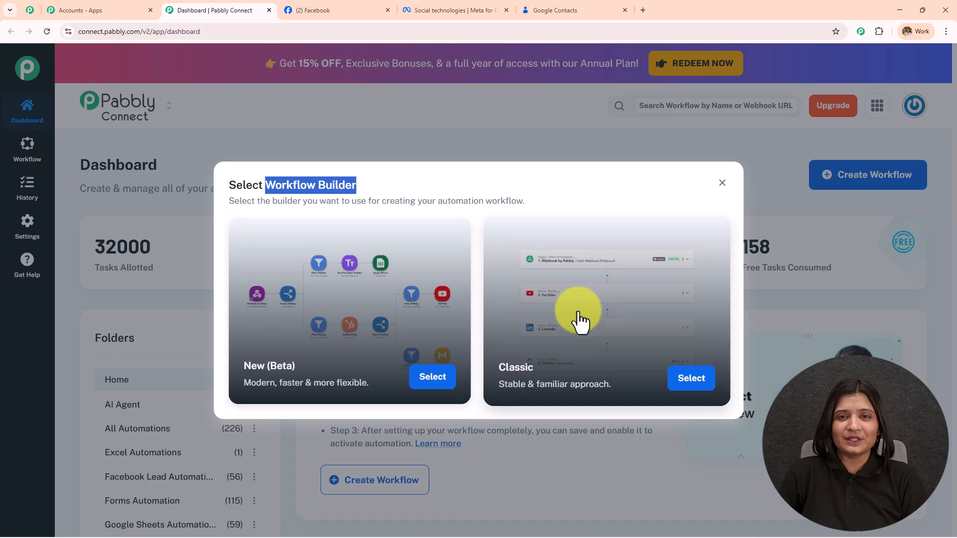
pyautogui.click(426, 384)
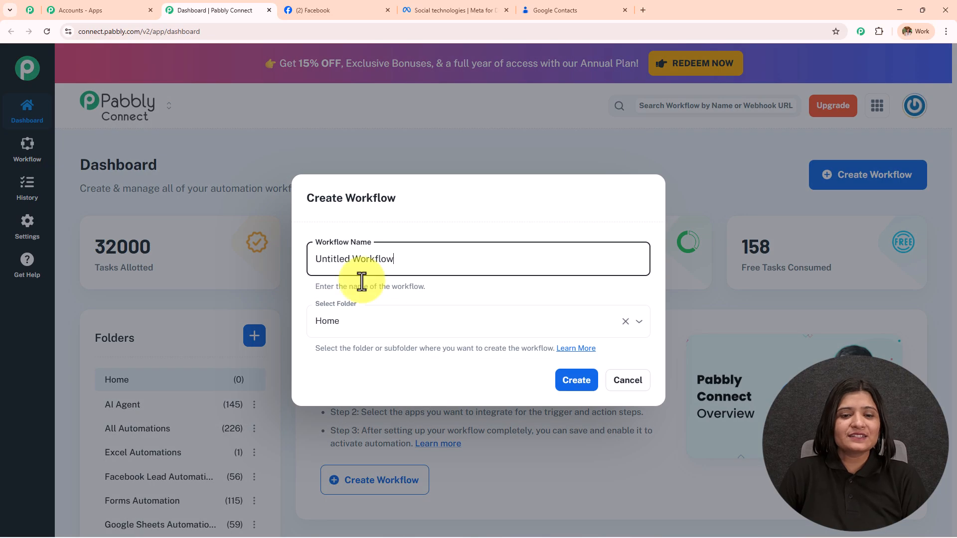
pyautogui.hotkey('ctrl', 'a')
pyautogui.write('Facebook Leads Auto-Saved & Emailed in Seconds')
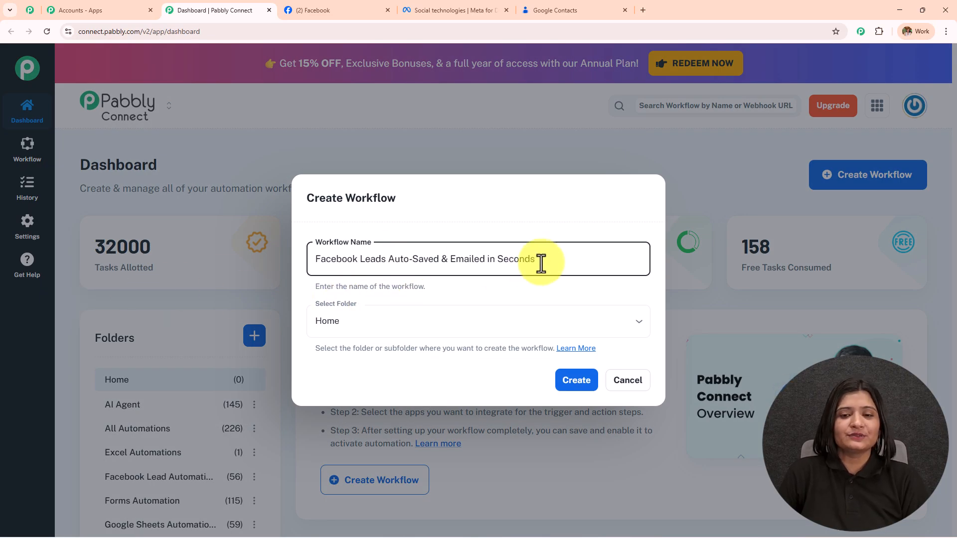
pyautogui.hotkey('ctrl', 'a')
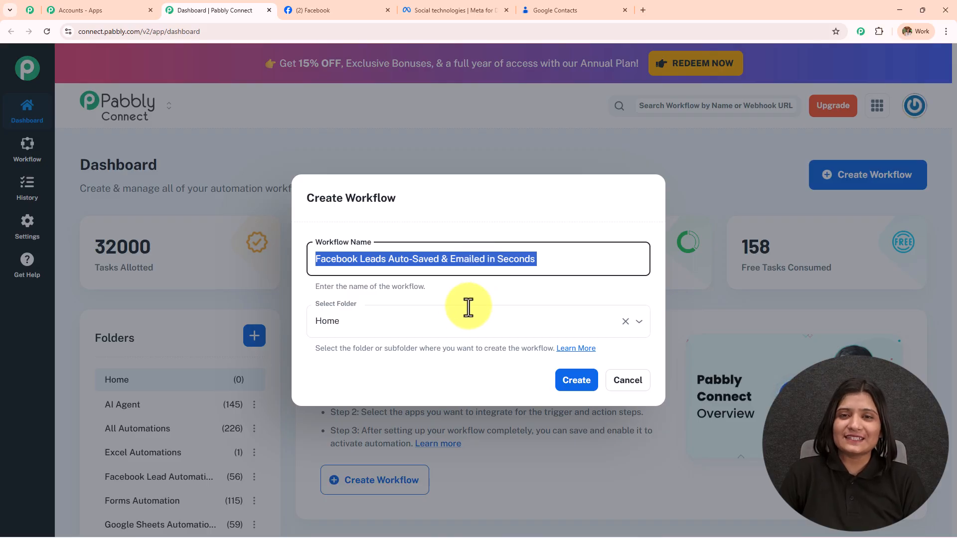
# File the workflow under the Facebook Lead Automations folder and create it.
pyautogui.click(399, 324)
pyautogui.scroll(-5, 372, 230)
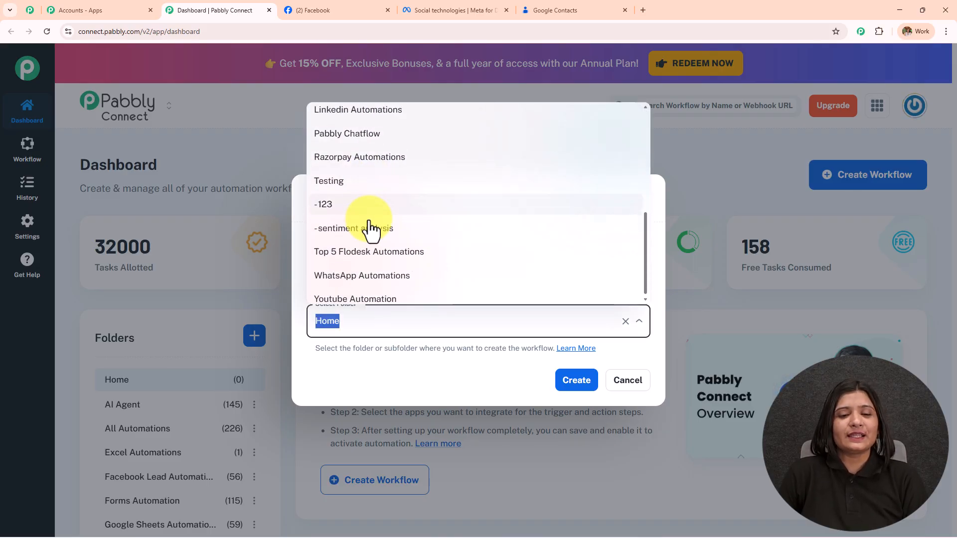
pyautogui.scroll(5, 372, 230)
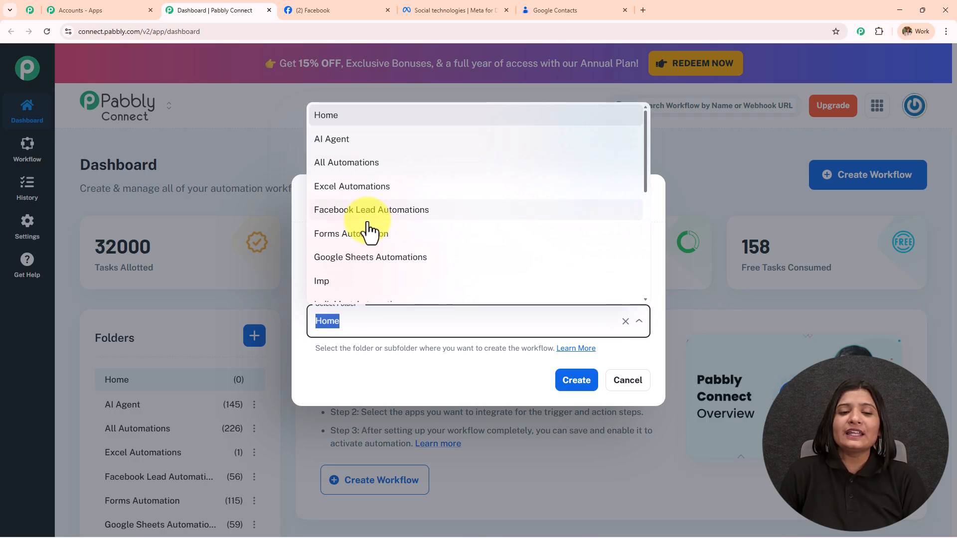
pyautogui.click(370, 216)
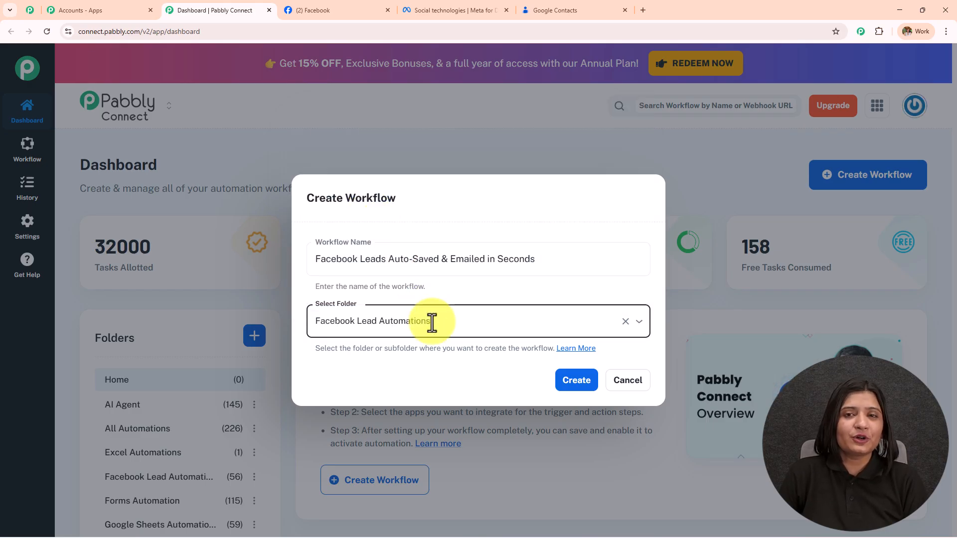
pyautogui.click(577, 382)
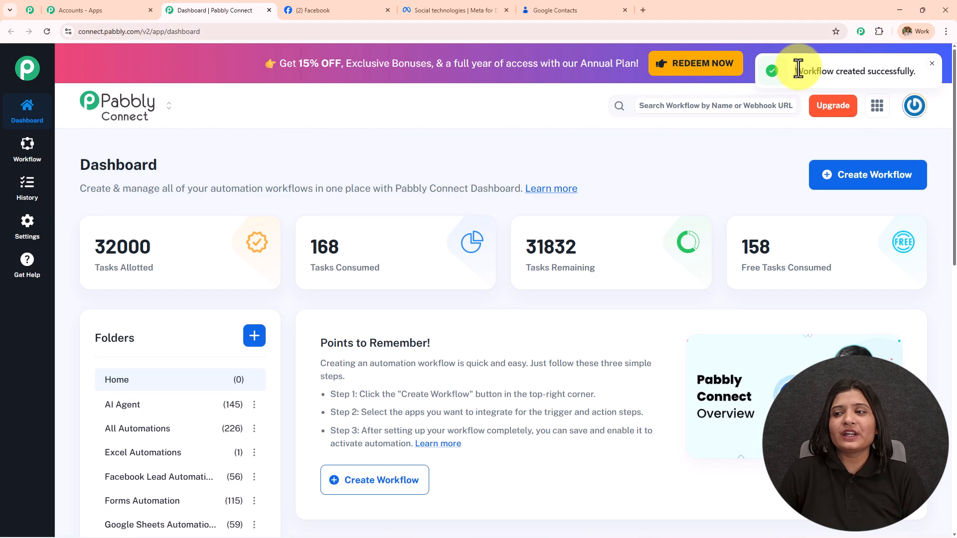
# Highlight the workflow-created message, then zoom and pan the canvas around the Add Trigger node.
pyautogui.moveTo(797, 71); pyautogui.dragTo(919, 65)
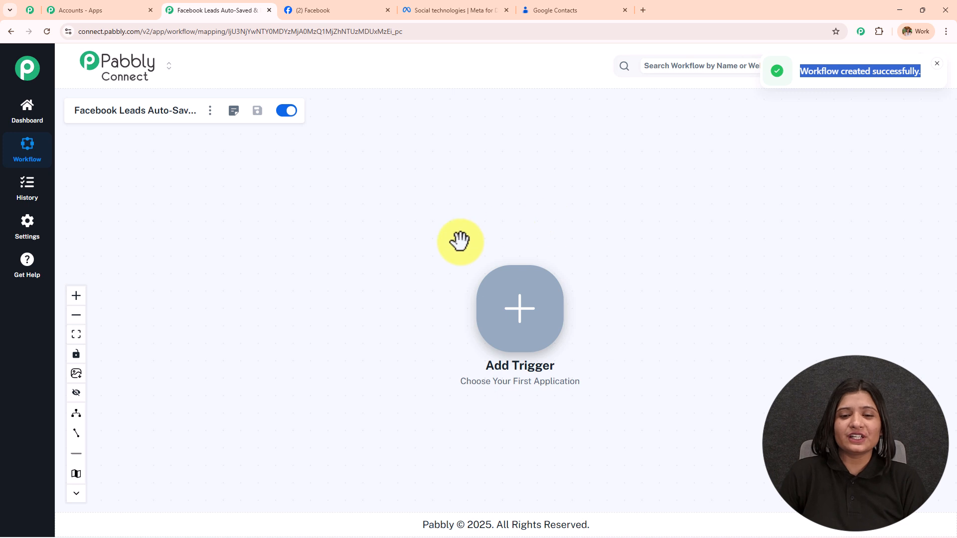
pyautogui.scroll(3, 460, 241)
pyautogui.moveTo(459, 239); pyautogui.dragTo(205, 169)
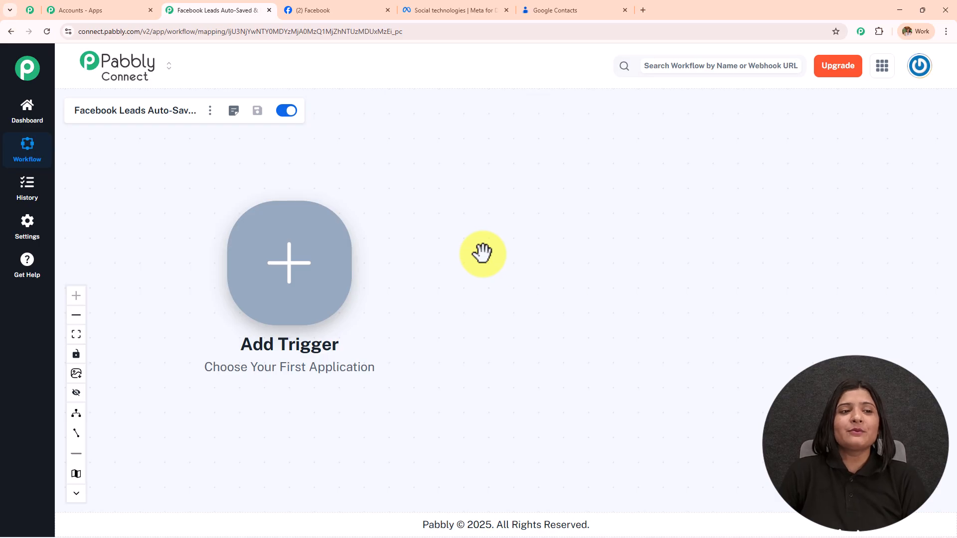
pyautogui.click(389, 2)
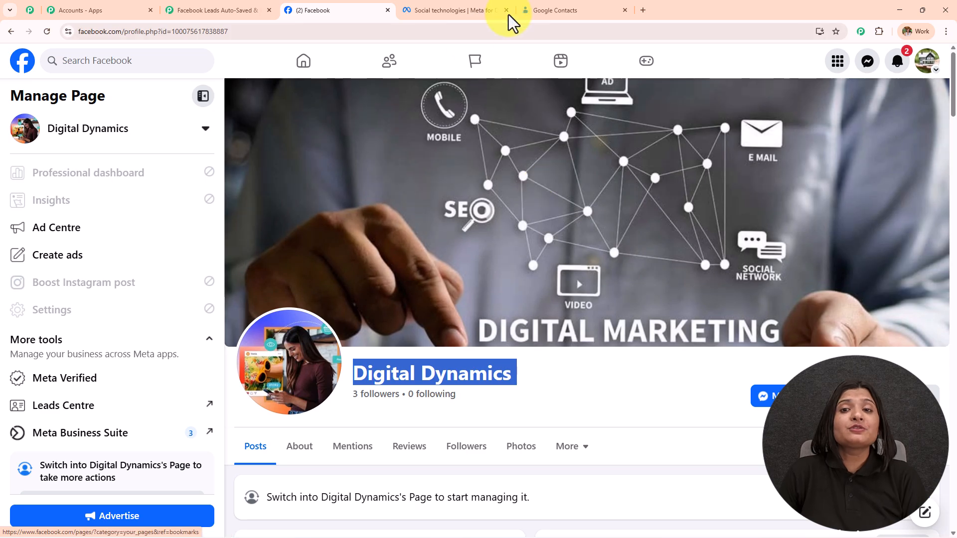
pyautogui.click(547, 11)
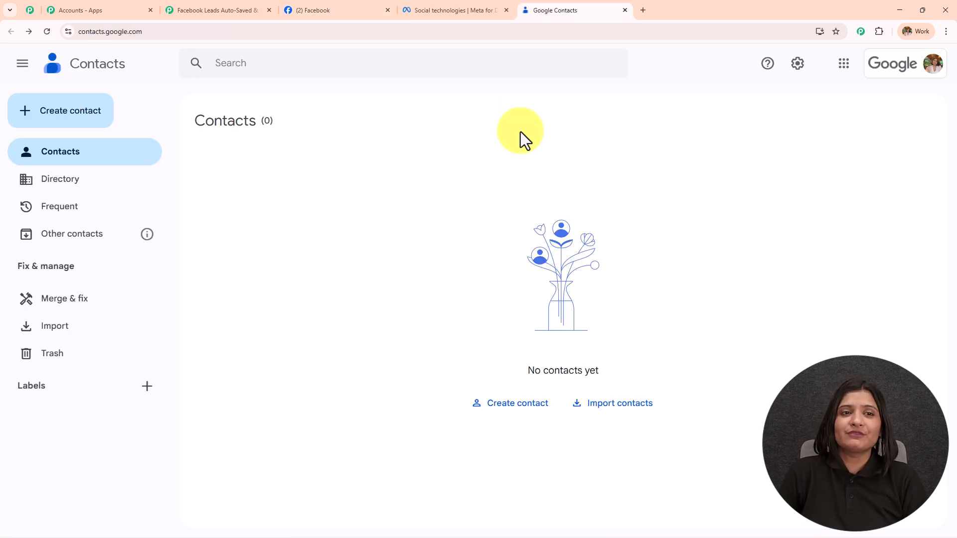
pyautogui.click(347, 8)
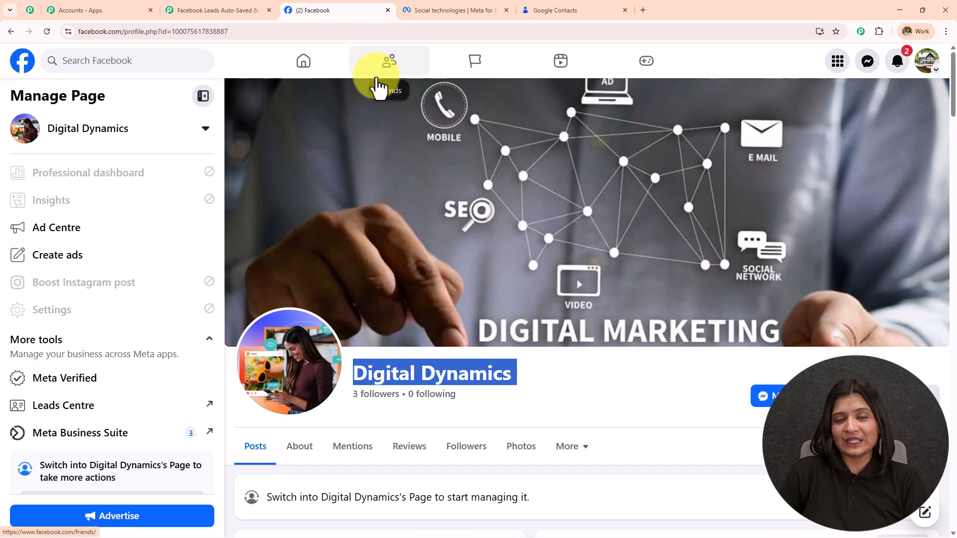
pyautogui.click(250, 10)
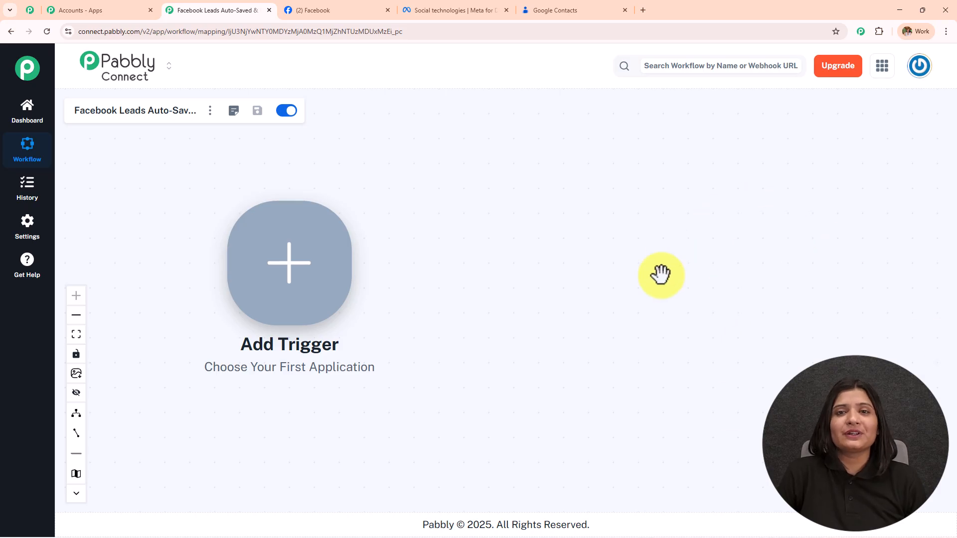
# Set the trigger app to Facebook Lead Ads with the New Lead Instant event.
pyautogui.click(279, 271)
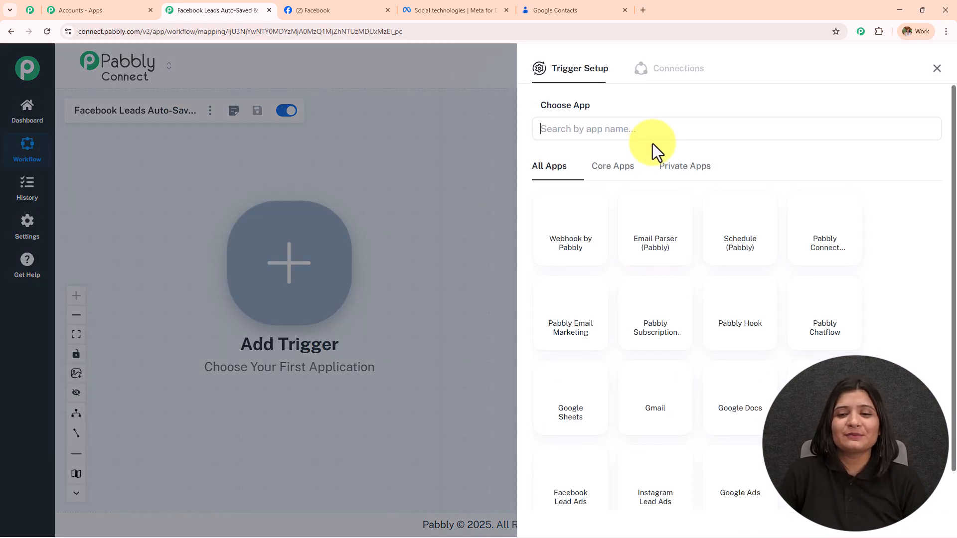
pyautogui.click(638, 131)
pyautogui.write('Fac')
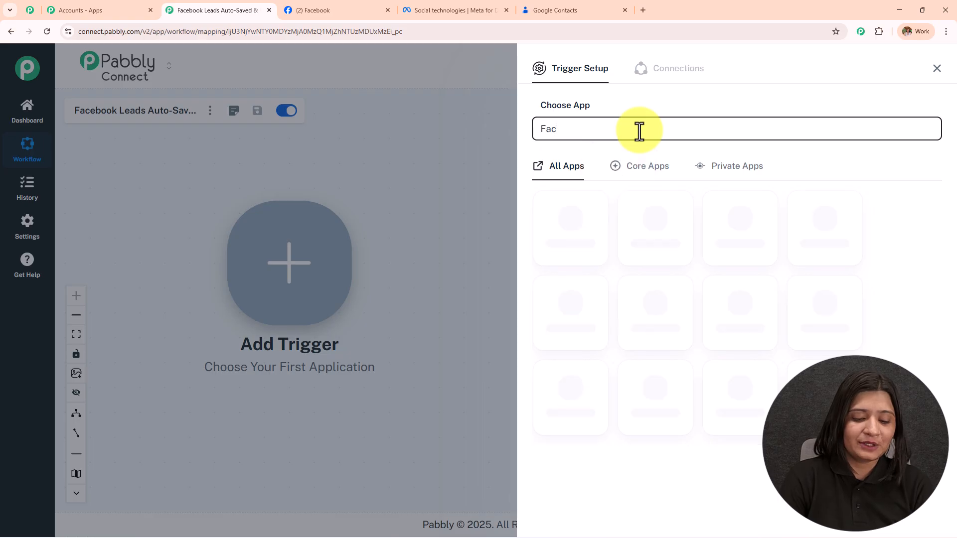
pyautogui.write('ebook')
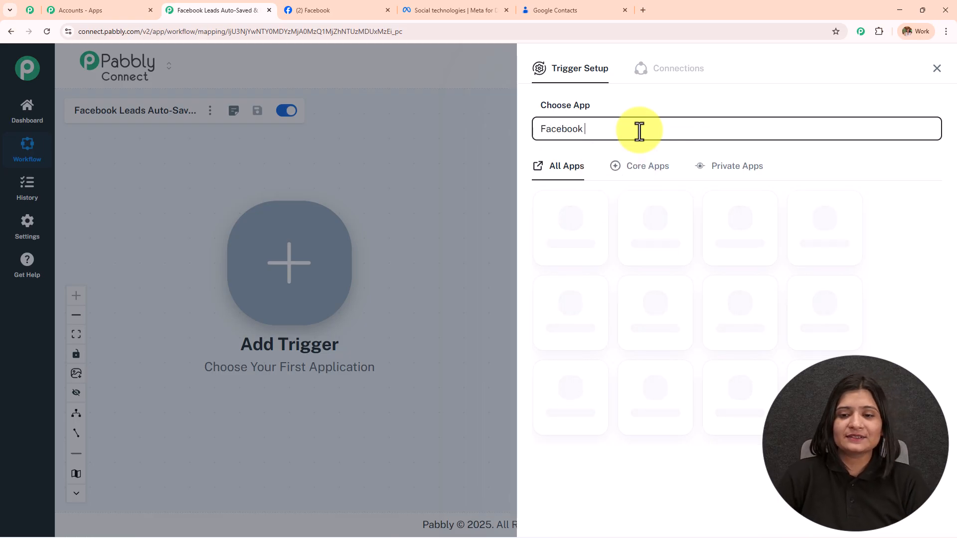
pyautogui.click(591, 219)
pyautogui.click(590, 192)
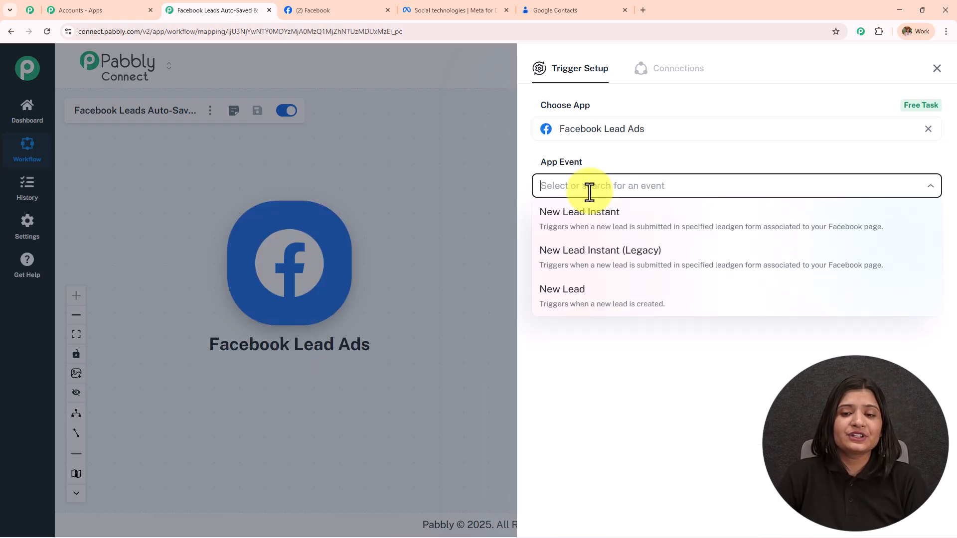
pyautogui.click(598, 217)
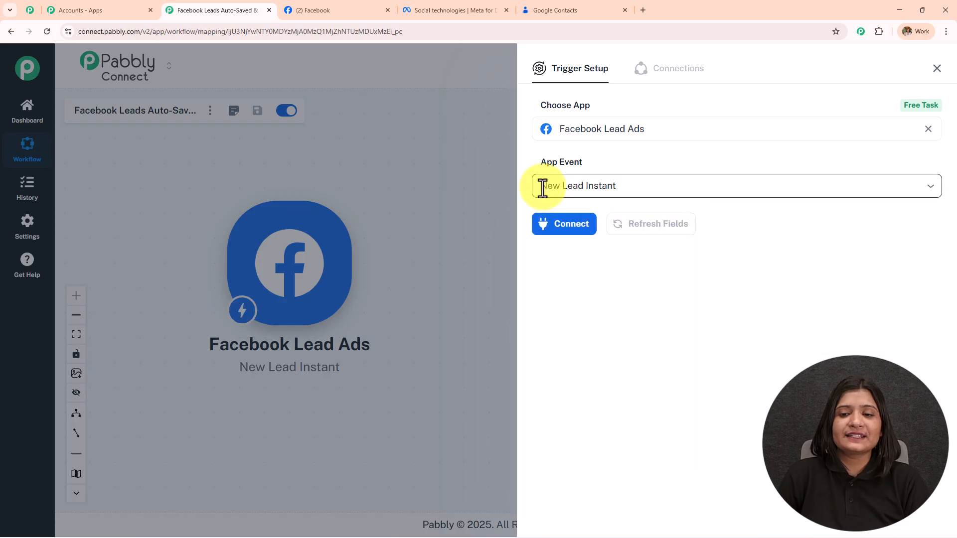
# Add a new Facebook Lead Ads connection and authorise it with the logged-in Facebook account.
pyautogui.click(573, 225)
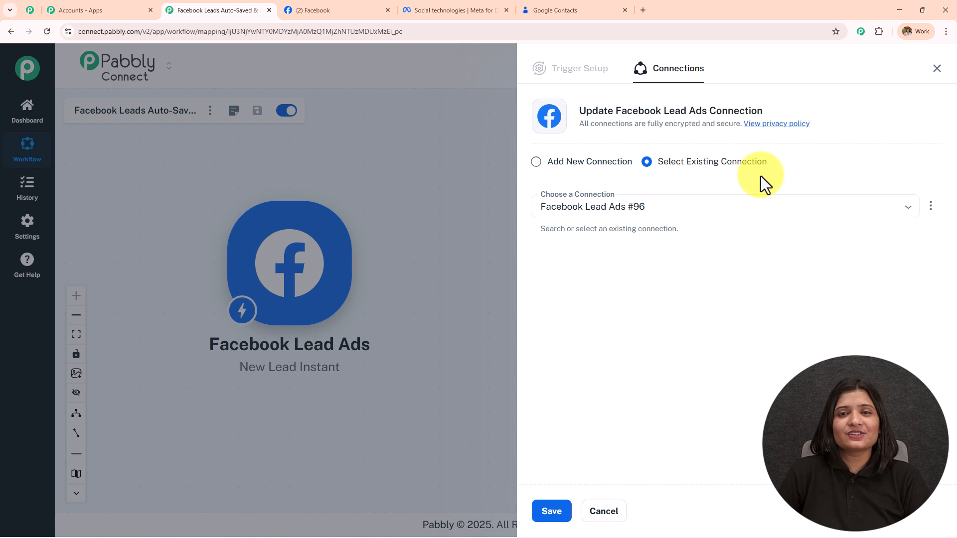
pyautogui.click(536, 161)
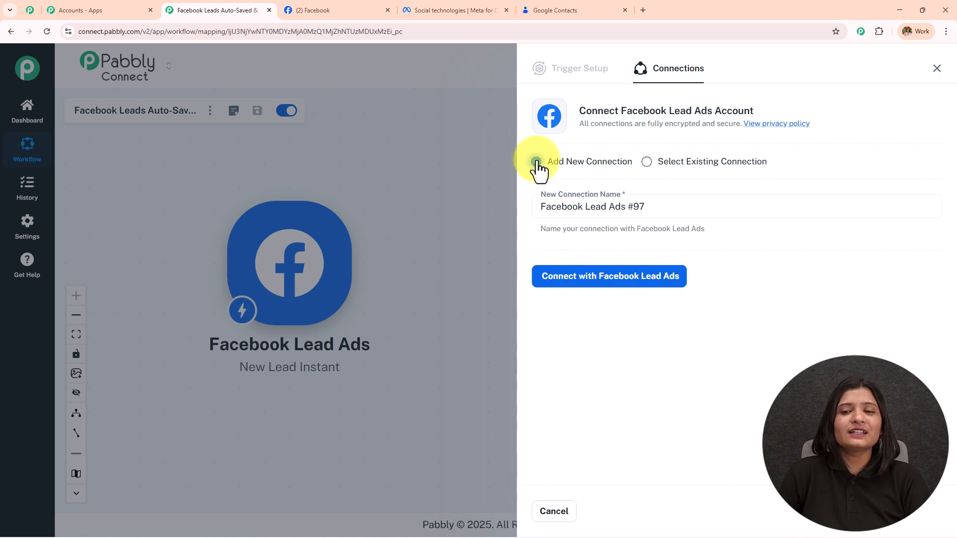
pyautogui.click(571, 279)
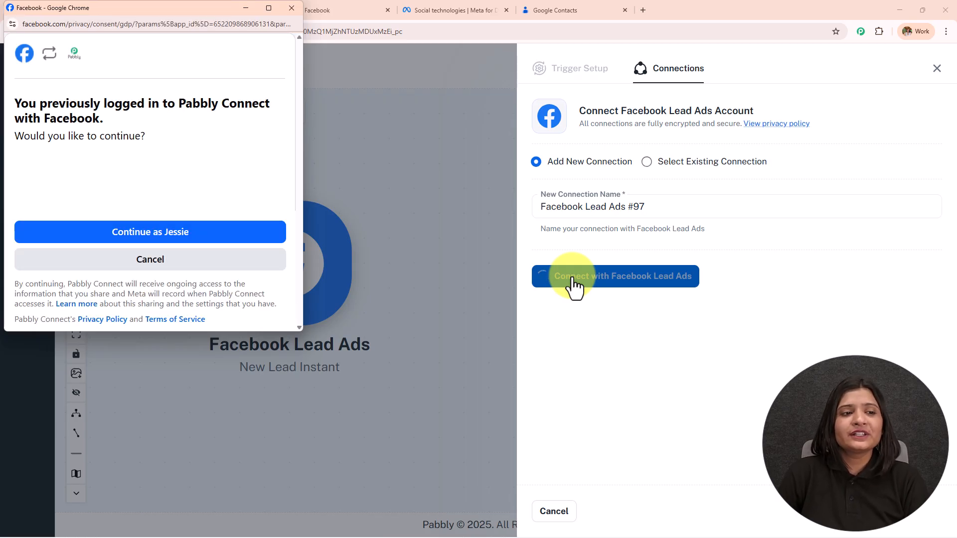
pyautogui.click(207, 238)
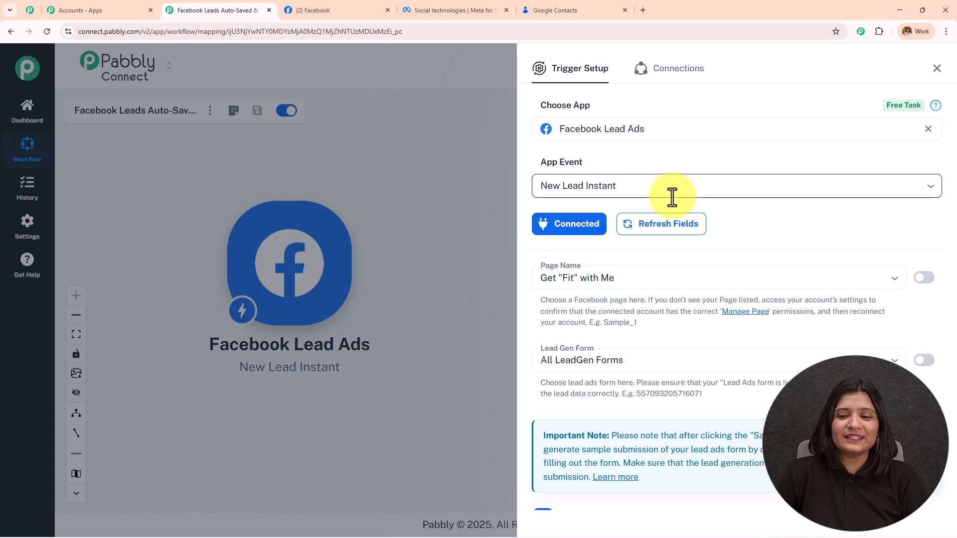
# Check the Facebook page's name on the Facebook tab.
pyautogui.scroll(-2, 672, 195)
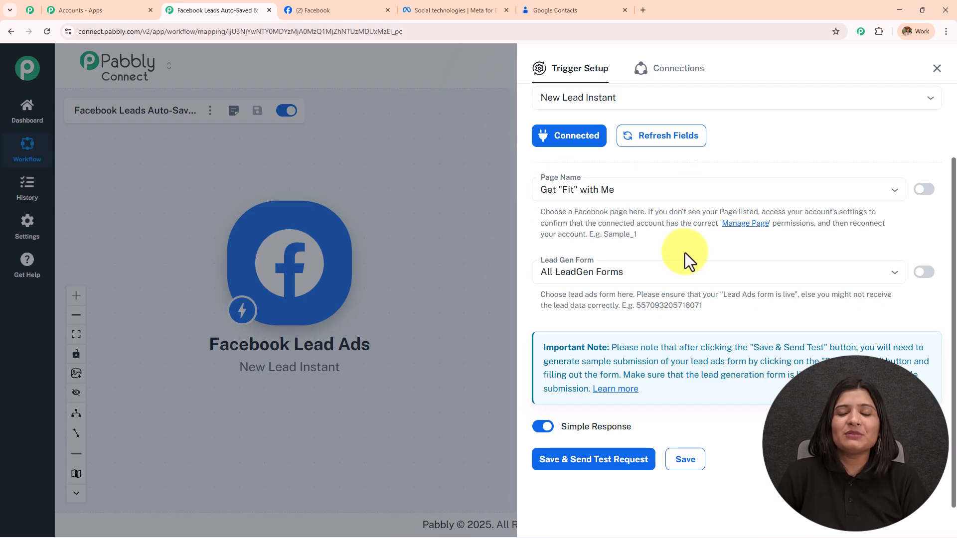
pyautogui.scroll(1, 685, 254)
pyautogui.scroll(2, 685, 253)
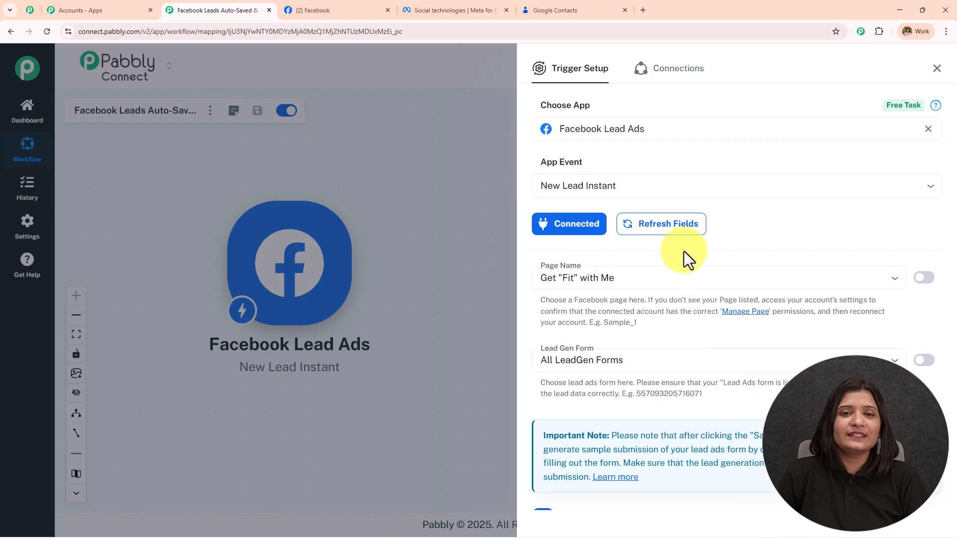
pyautogui.click(367, 15)
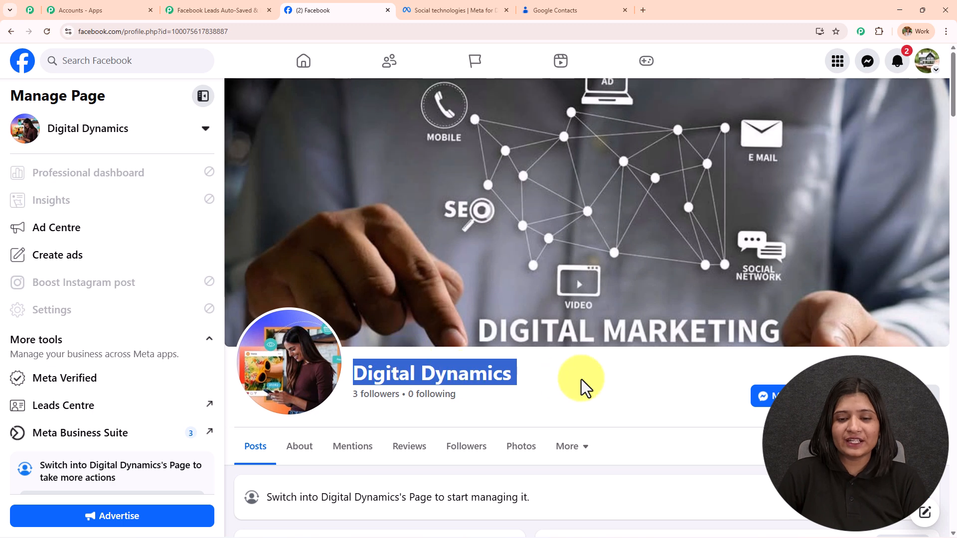
pyautogui.click(554, 380)
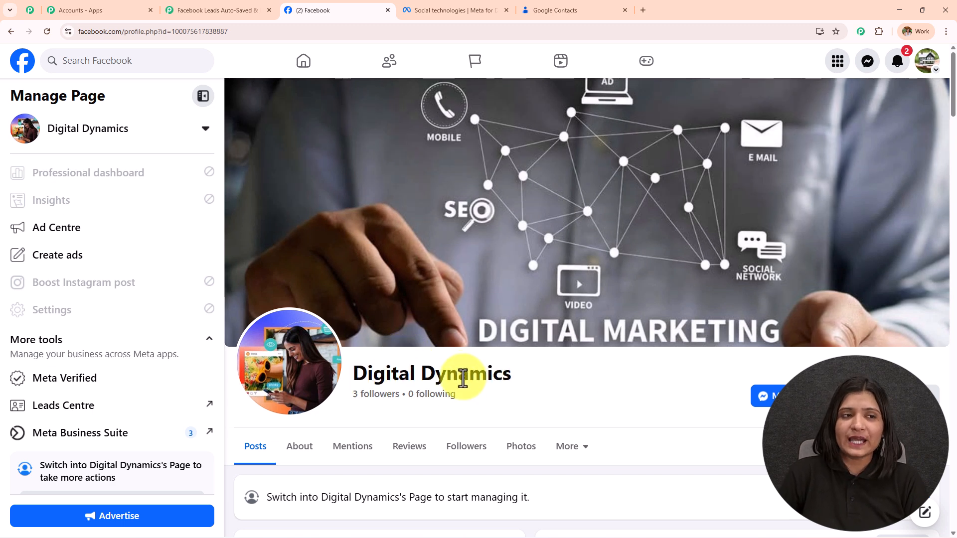
# Search for and select Digital Dynamics as the trigger's Page Name.
pyautogui.click(264, 10)
pyautogui.click(628, 277)
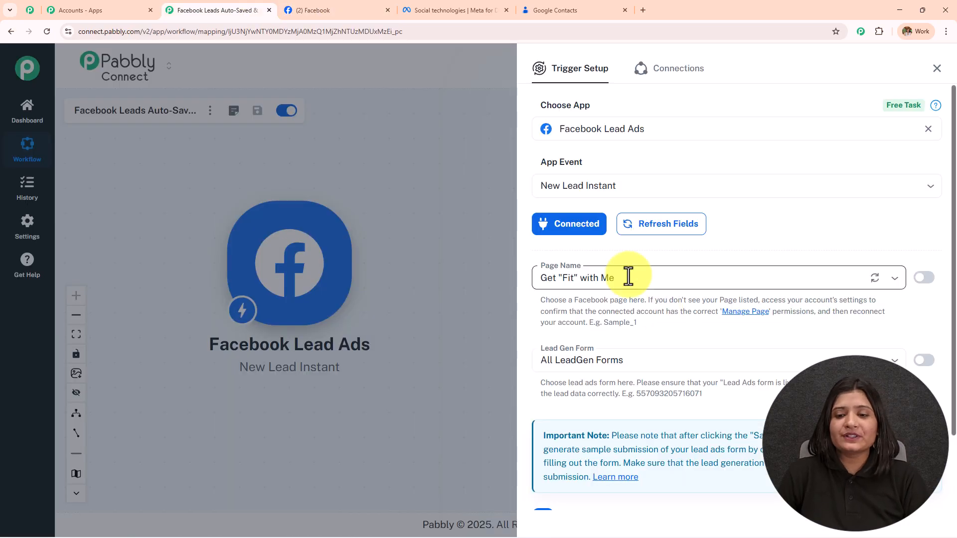
pyautogui.write('dogot')
pyautogui.press('BackSpace')
pyautogui.press('BackSpace')
pyautogui.press('BackSpace')
pyautogui.press('BackSpace')
pyautogui.write('ig')
pyautogui.click(627, 309)
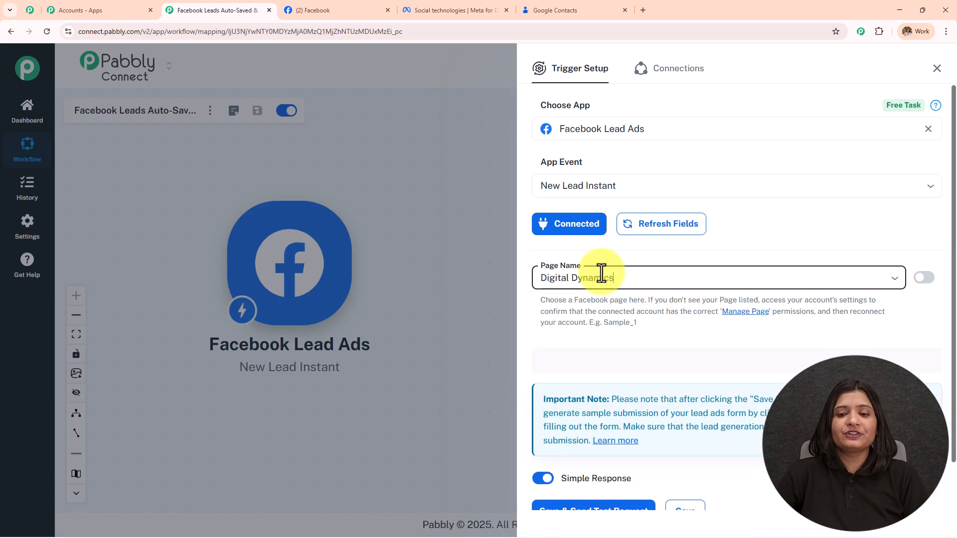
# Look through the Lead Gen Form list, then switch to the Meta for Developers site.
pyautogui.scroll(-2, 609, 279)
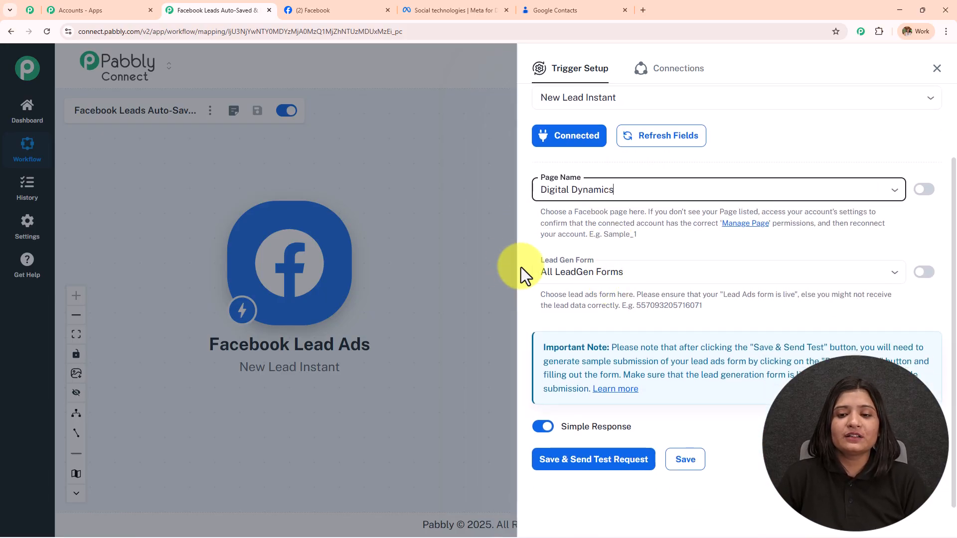
pyautogui.click(604, 273)
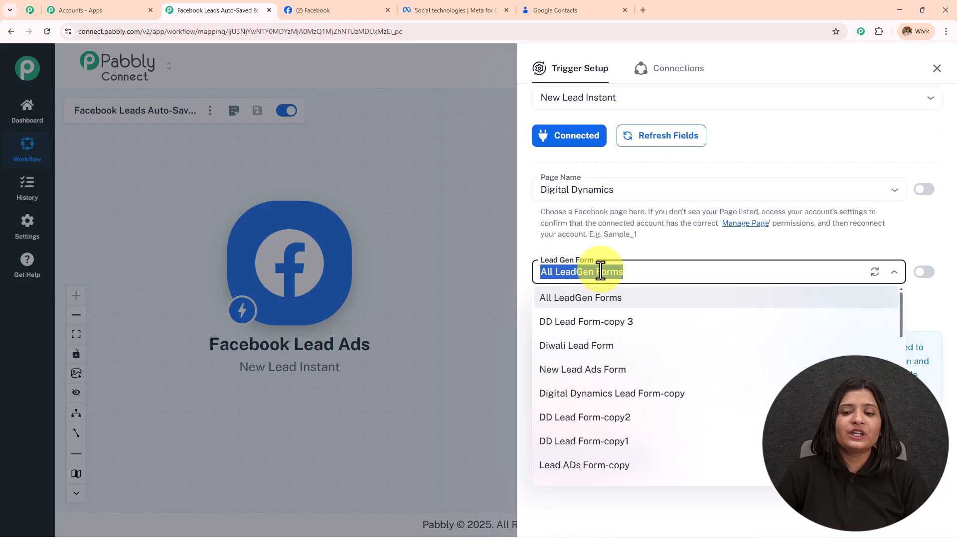
pyautogui.scroll(-5, 630, 410)
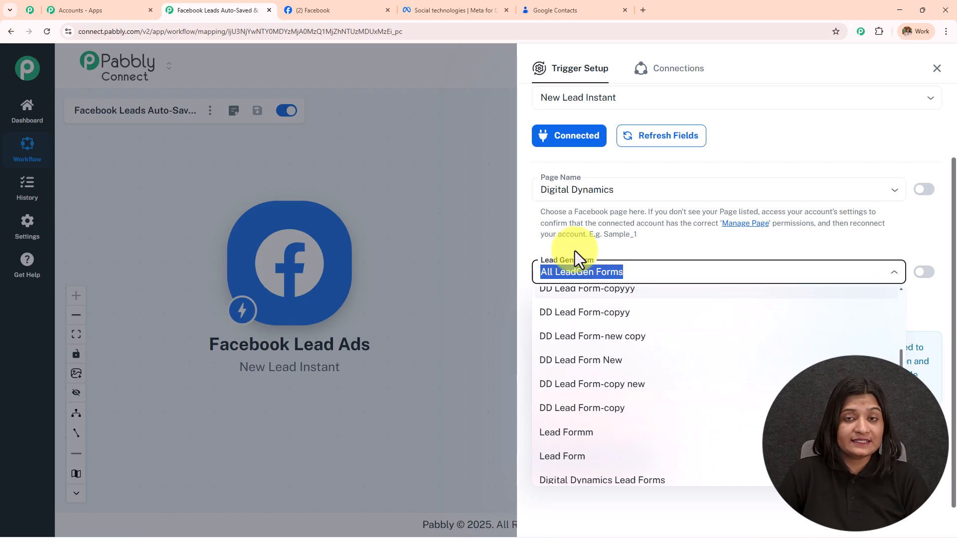
pyautogui.click(454, 10)
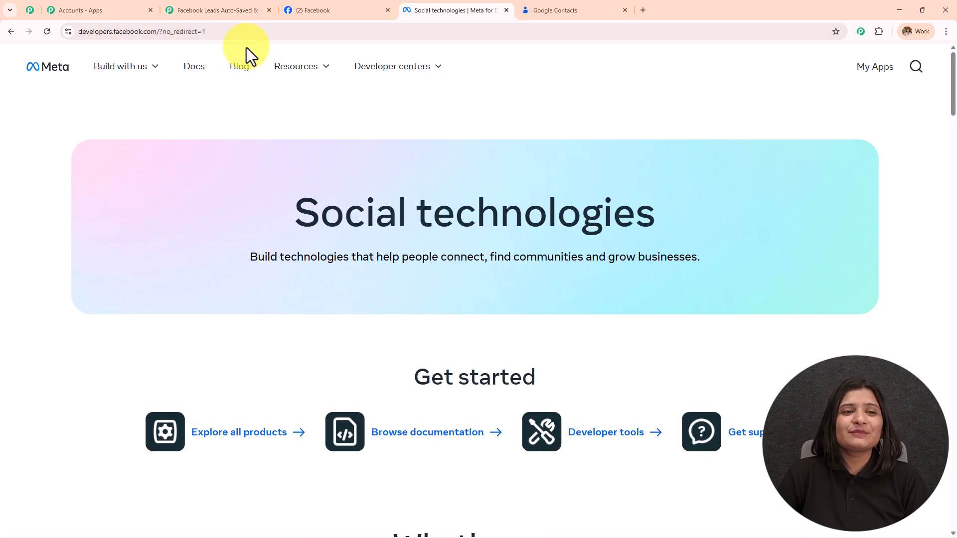
# Navigate from Meta for Developers' Developer tools to the Lead Ads Testing Tool.
pyautogui.click(181, 31)
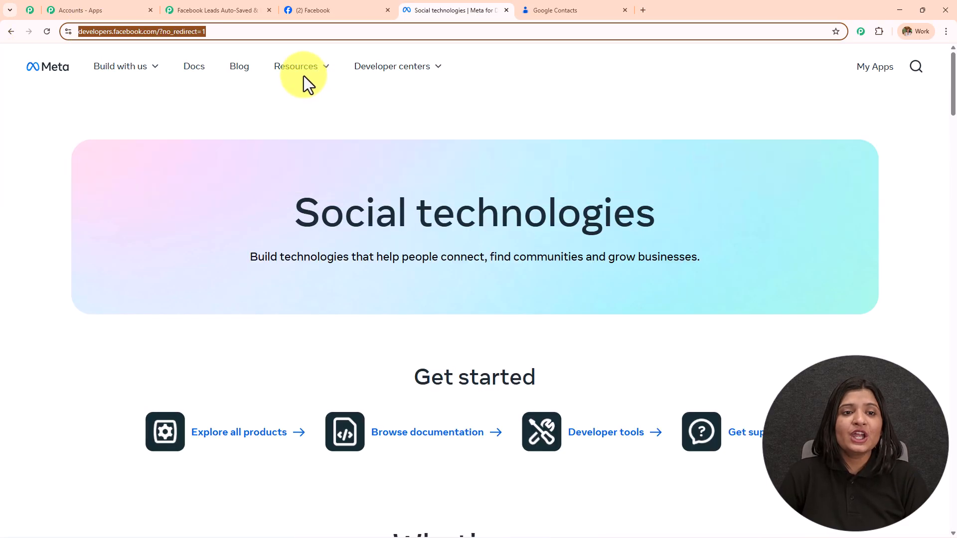
pyautogui.click(303, 67)
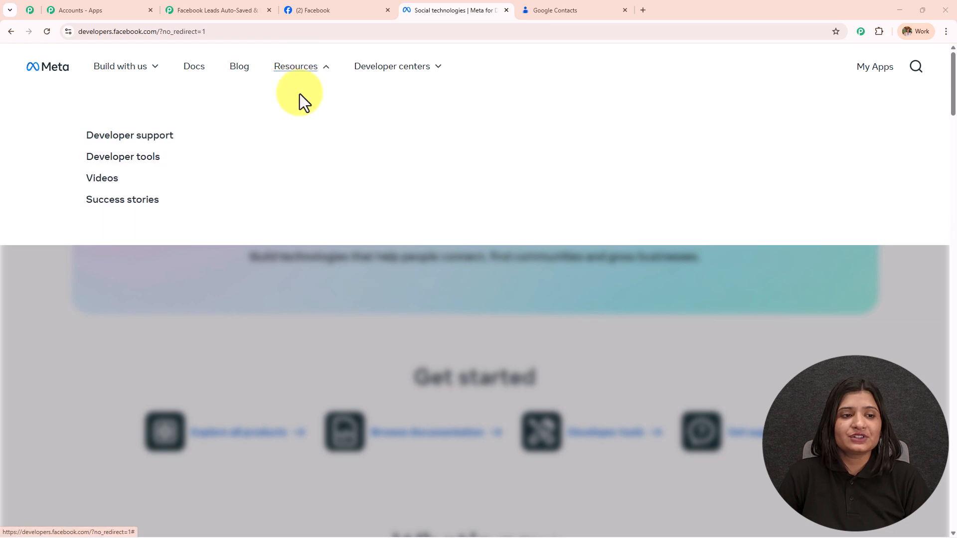
pyautogui.click(158, 159)
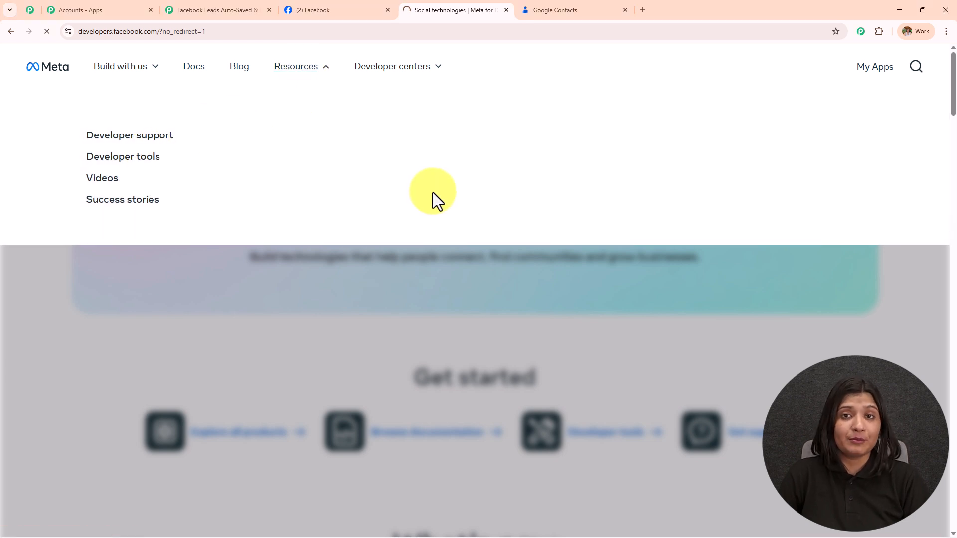
pyautogui.scroll(-4, 436, 195)
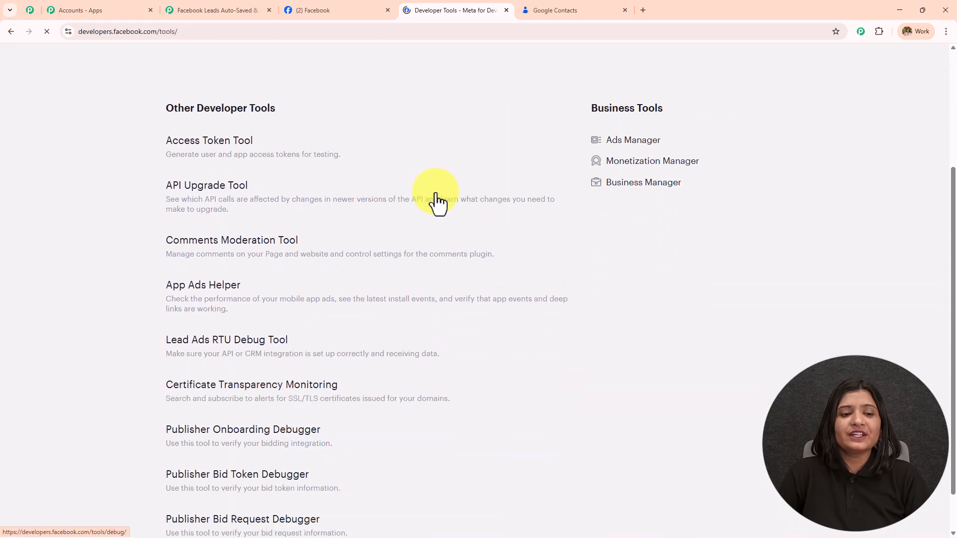
pyautogui.click(220, 318)
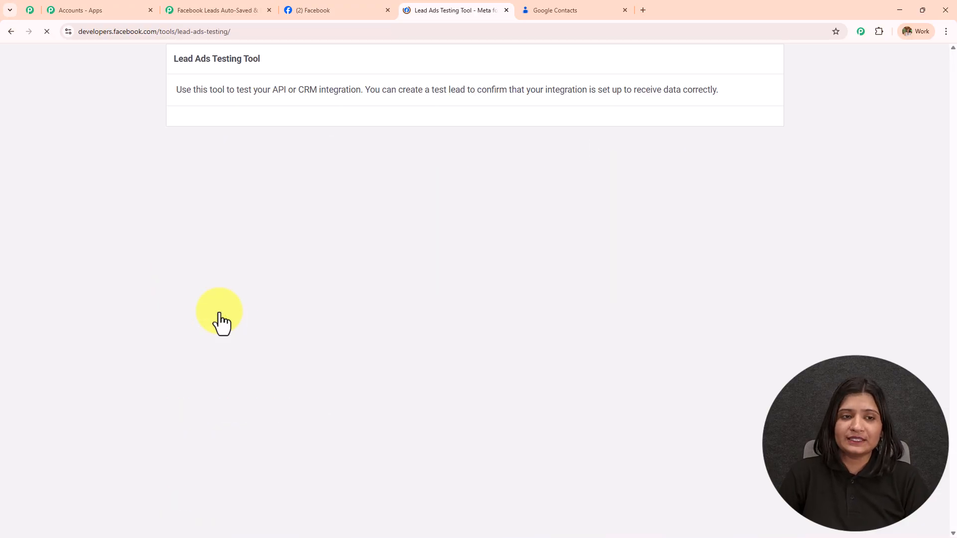
pyautogui.moveTo(166, 89); pyautogui.dragTo(321, 76)
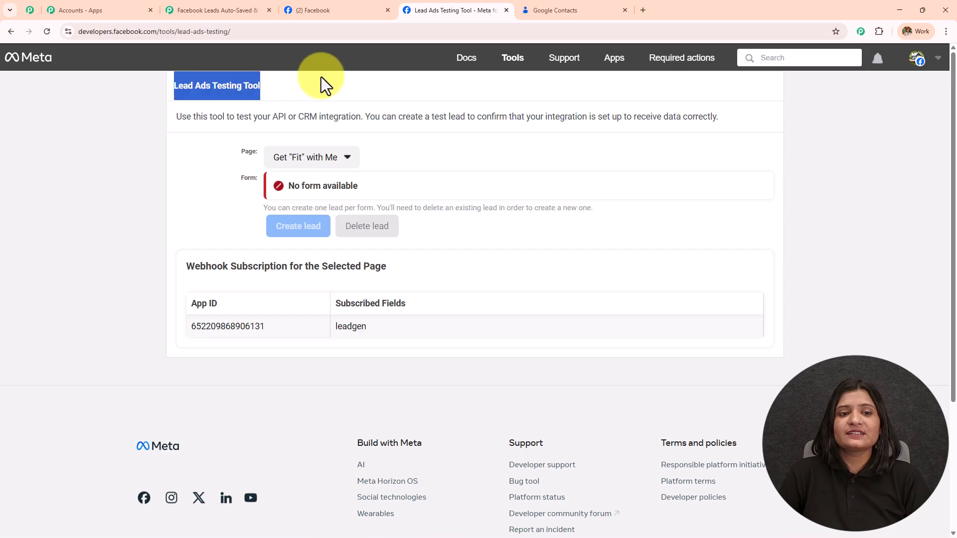
# Create a test lead for the Digital Dynamics page using DD Lead Form-copy 3.
pyautogui.click(314, 159)
pyautogui.scroll(-6, 317, 239)
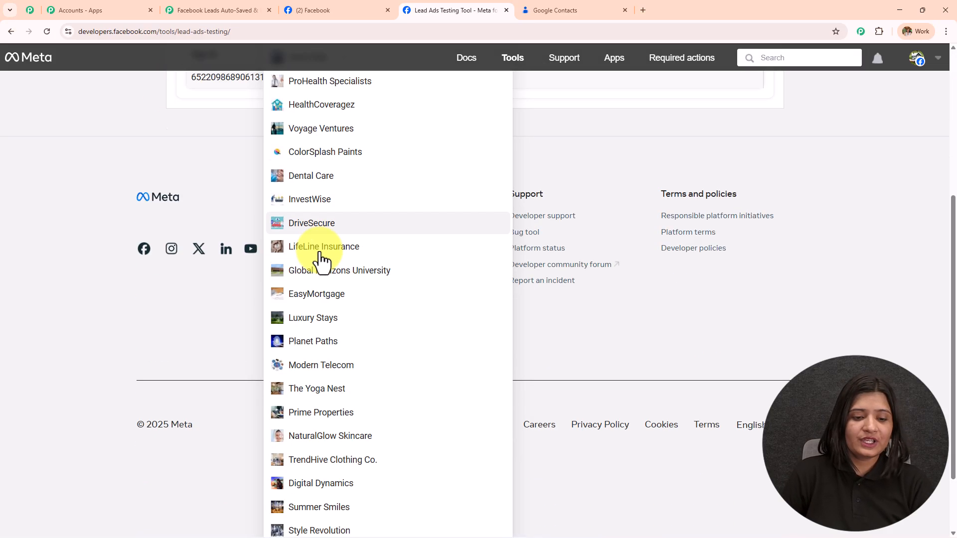
pyautogui.click(331, 400)
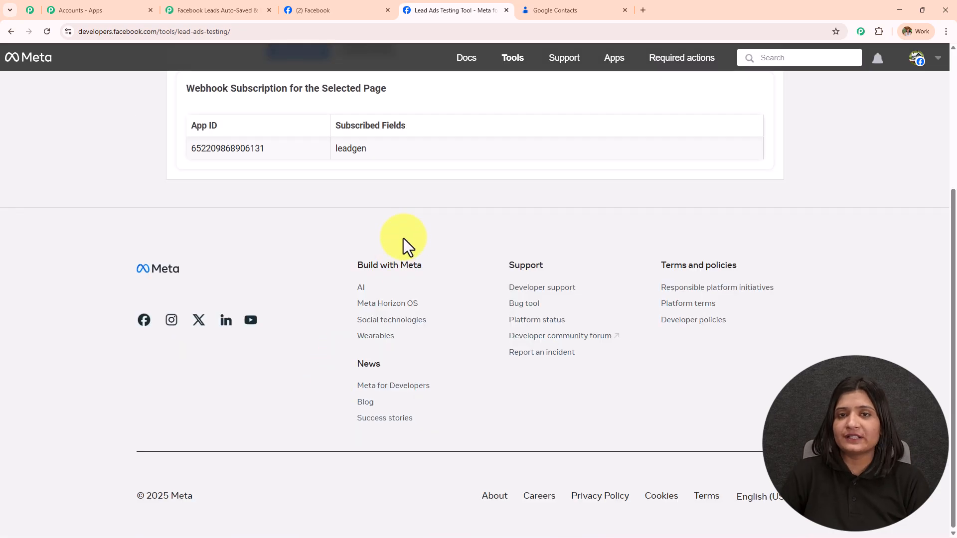
pyautogui.scroll(4, 403, 240)
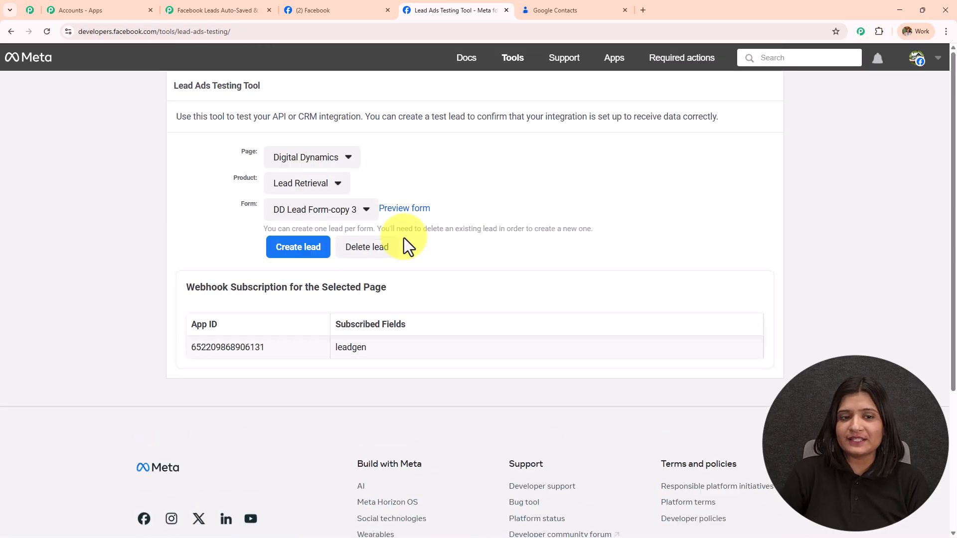
pyautogui.click(339, 211)
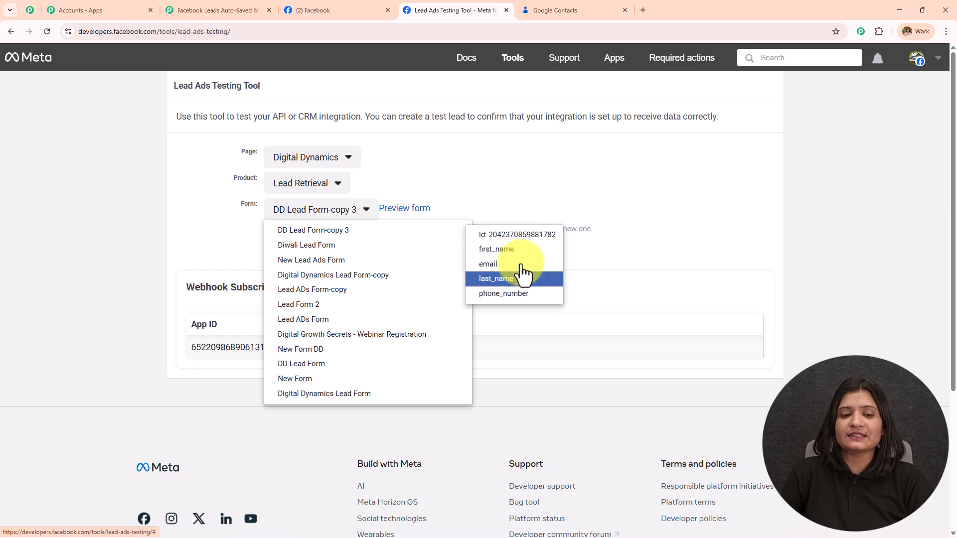
pyautogui.click(390, 231)
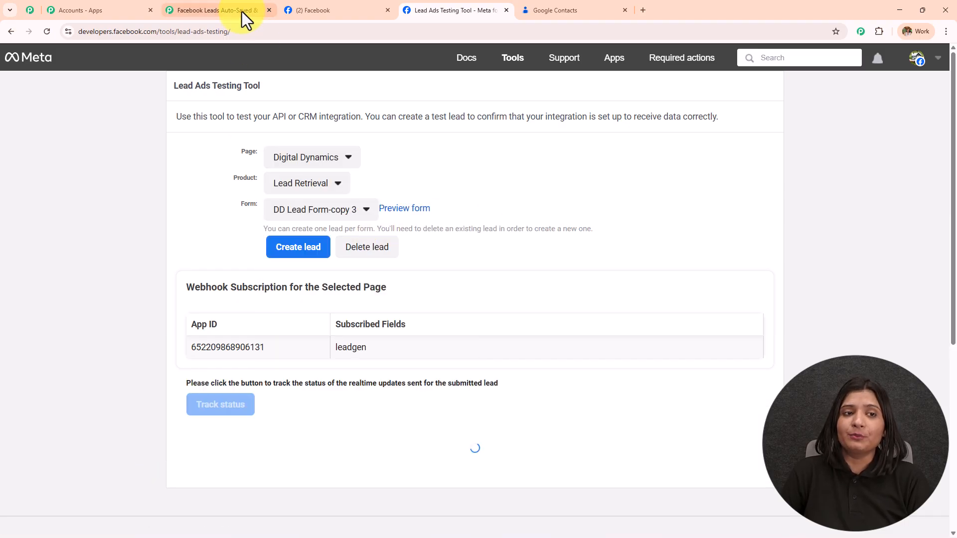
pyautogui.click(243, 14)
# Choose DD Lead Form-copy 3 as the lead form, then save the trigger and send a test request.
pyautogui.click(594, 273)
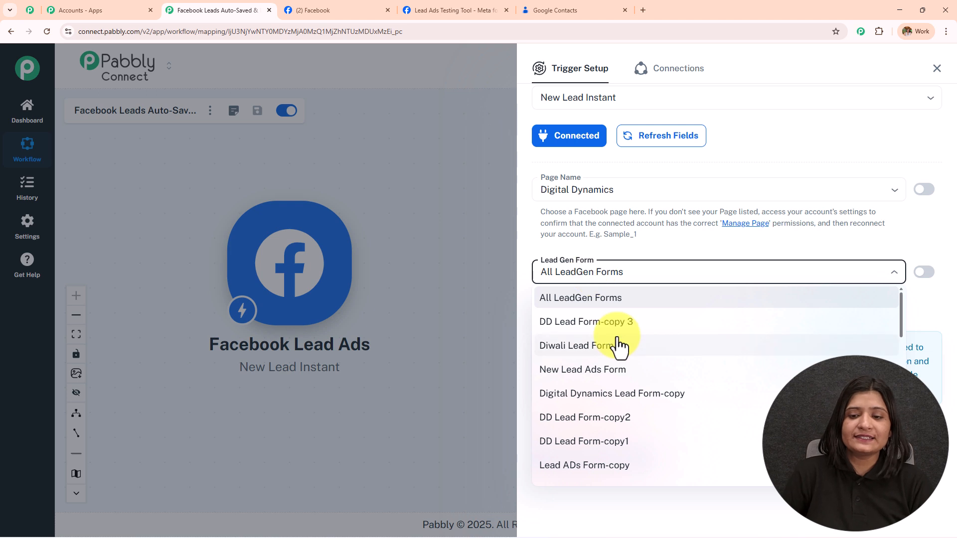
pyautogui.click(613, 324)
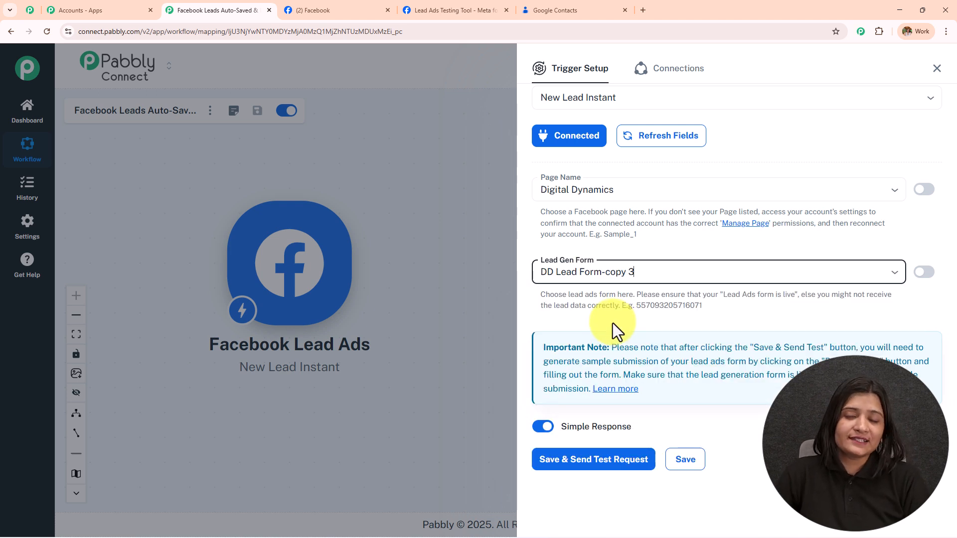
pyautogui.scroll(2, 613, 323)
pyautogui.scroll(-2, 612, 323)
pyautogui.click(583, 461)
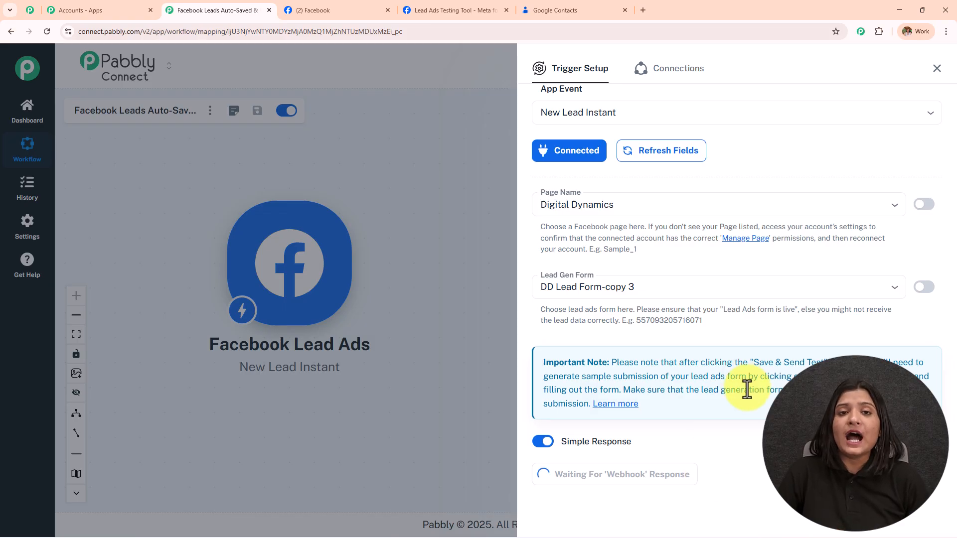
# Delete the earlier test lead and reload the Lead Ads Testing Tool page.
pyautogui.click(456, 16)
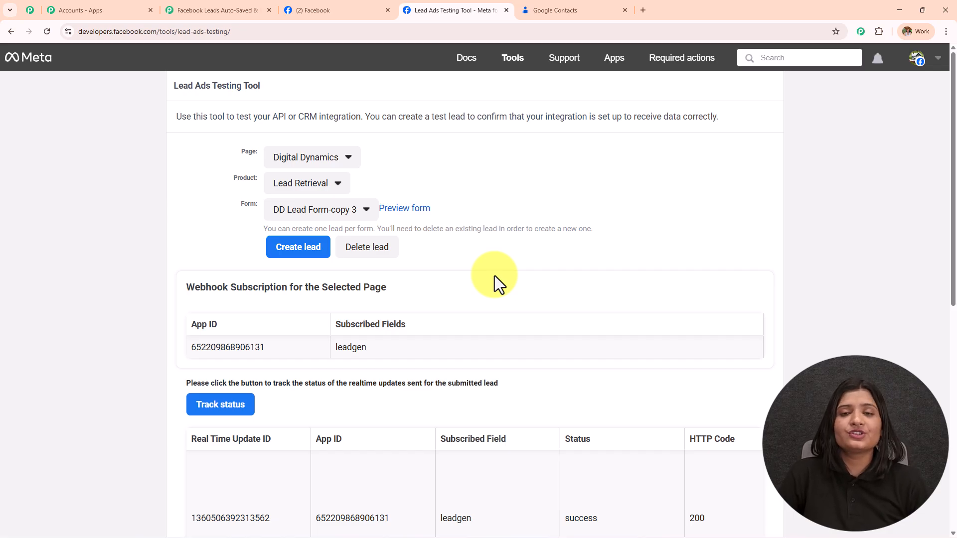
pyautogui.click(251, 9)
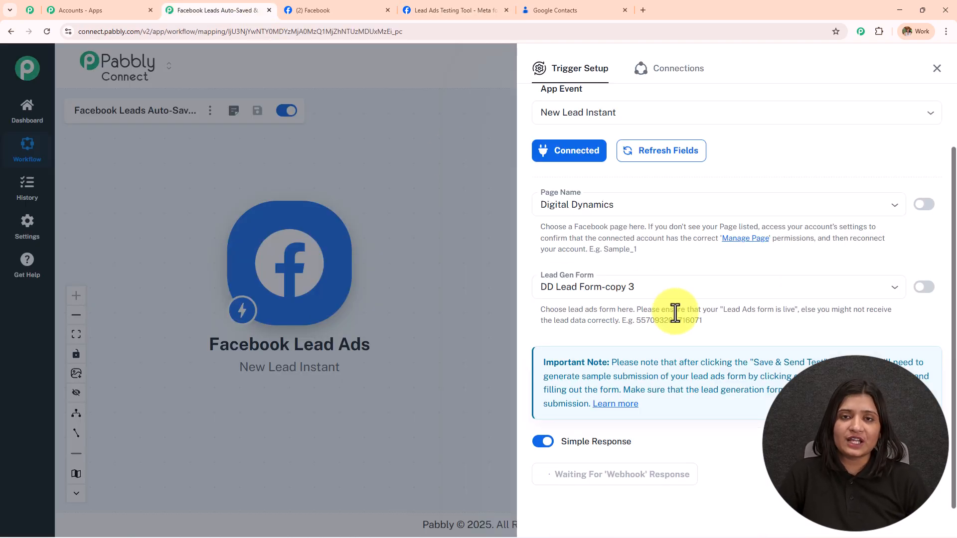
pyautogui.click(433, 9)
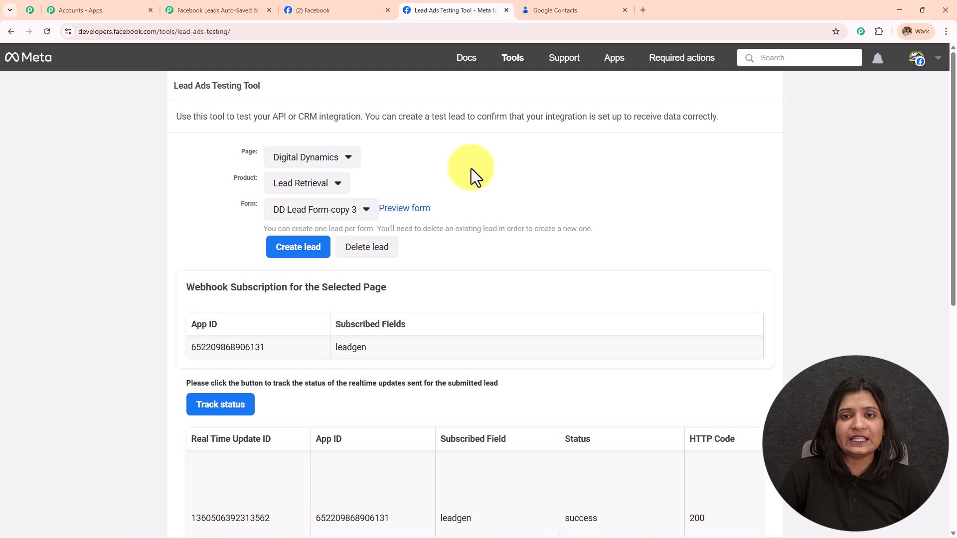
pyautogui.click(372, 259)
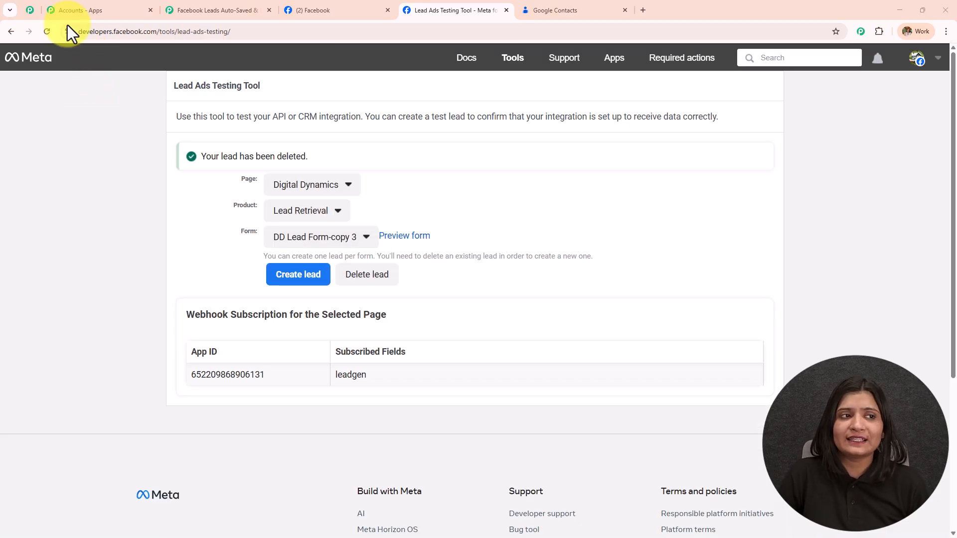
pyautogui.click(46, 32)
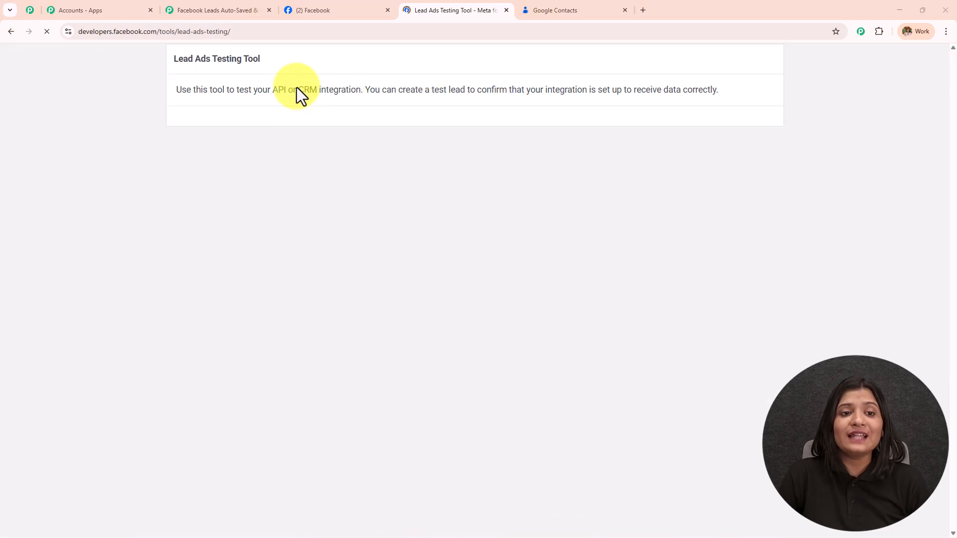
# Reselect Digital Dynamics as the page and DD Lead Form-copy 3 as the form.
pyautogui.click(312, 157)
pyautogui.scroll(-6, 342, 430)
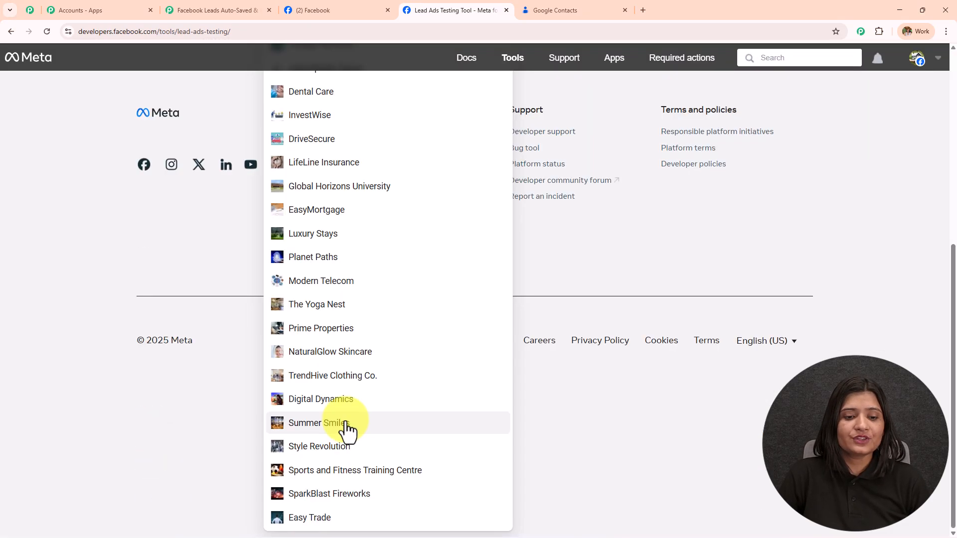
pyautogui.click(342, 398)
pyautogui.scroll(4, 349, 309)
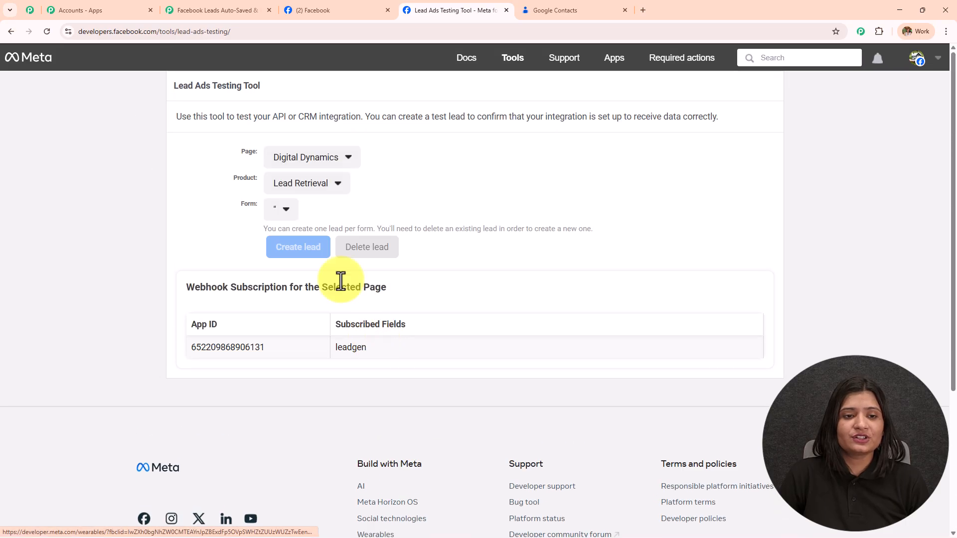
pyautogui.click(300, 212)
pyautogui.click(309, 234)
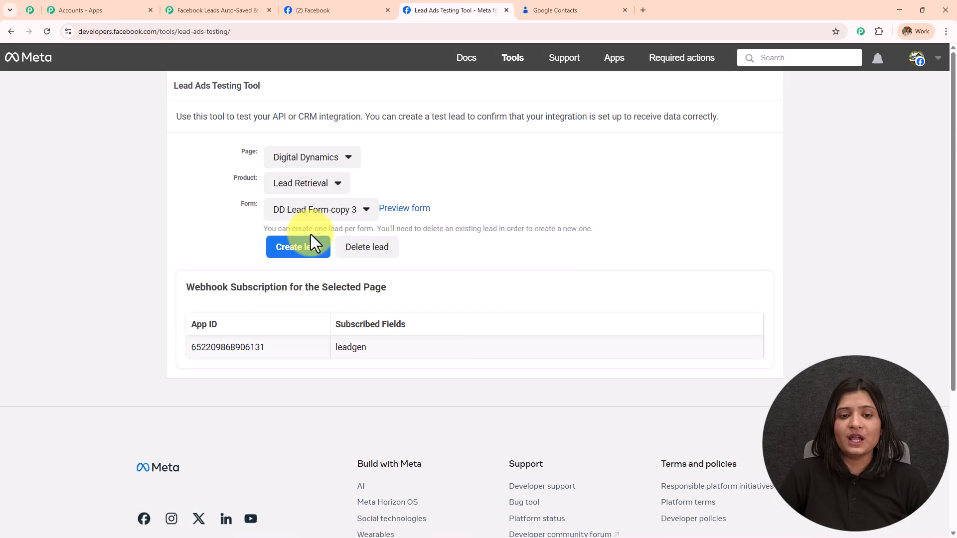
# Fill in the lead form preview with a test first name and submit the test lead.
pyautogui.click(407, 209)
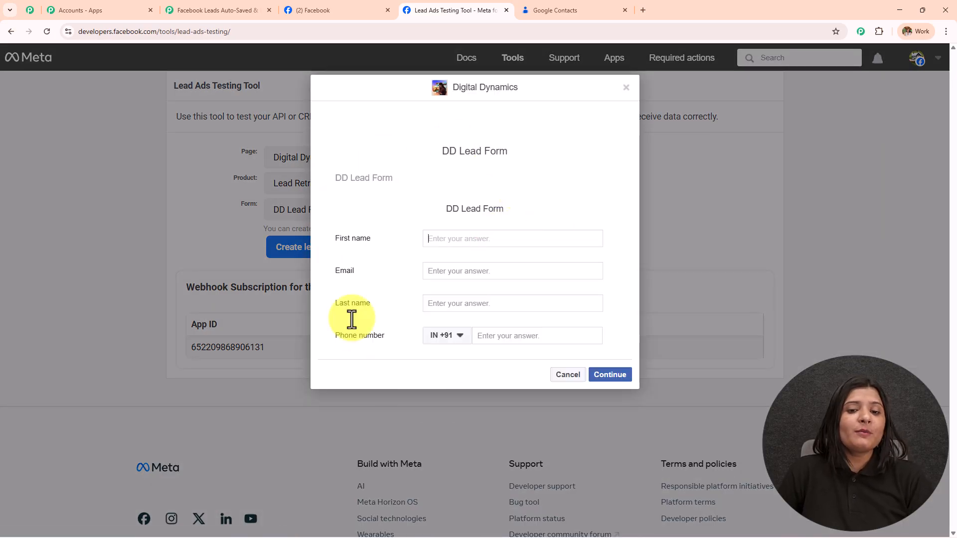
pyautogui.click(448, 242)
pyautogui.write('Sma')
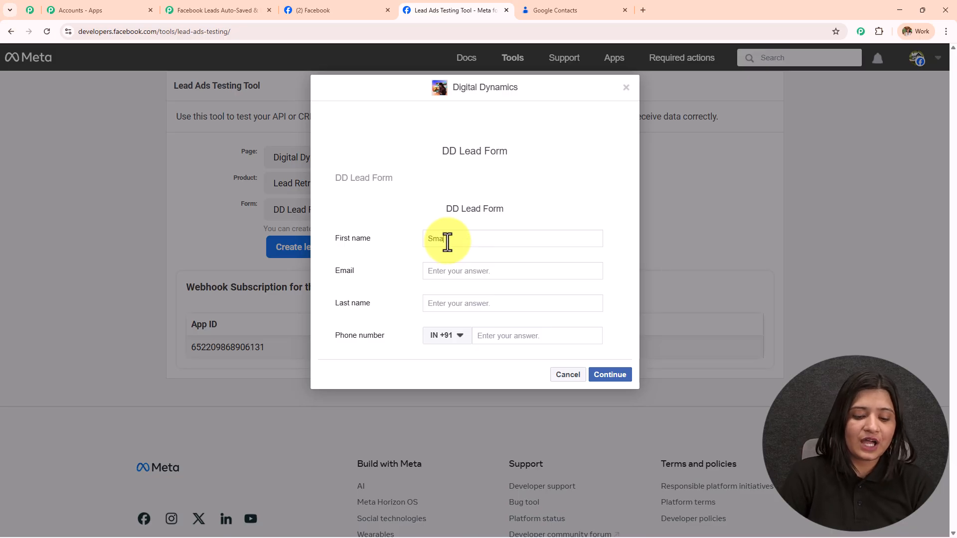
pyautogui.write('rt')
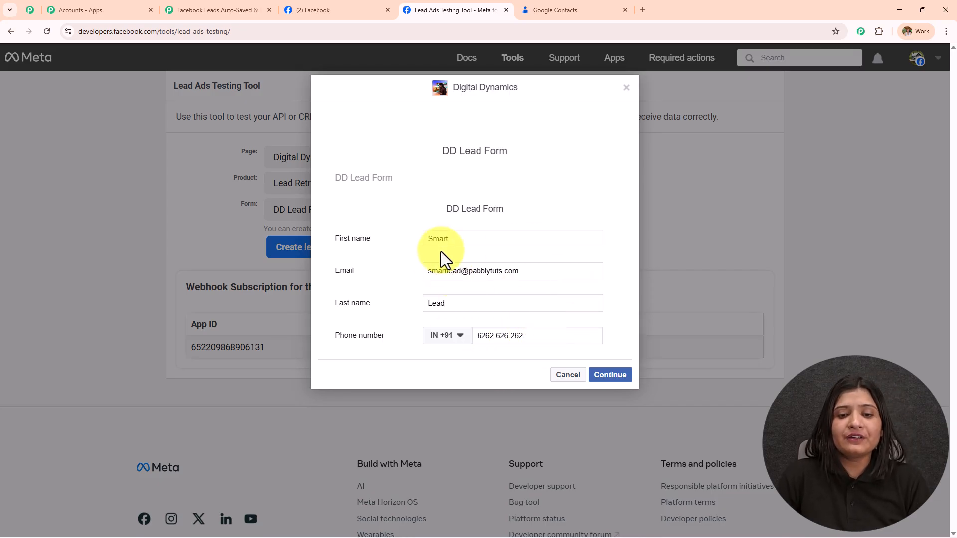
pyautogui.click(609, 376)
pyautogui.click(627, 244)
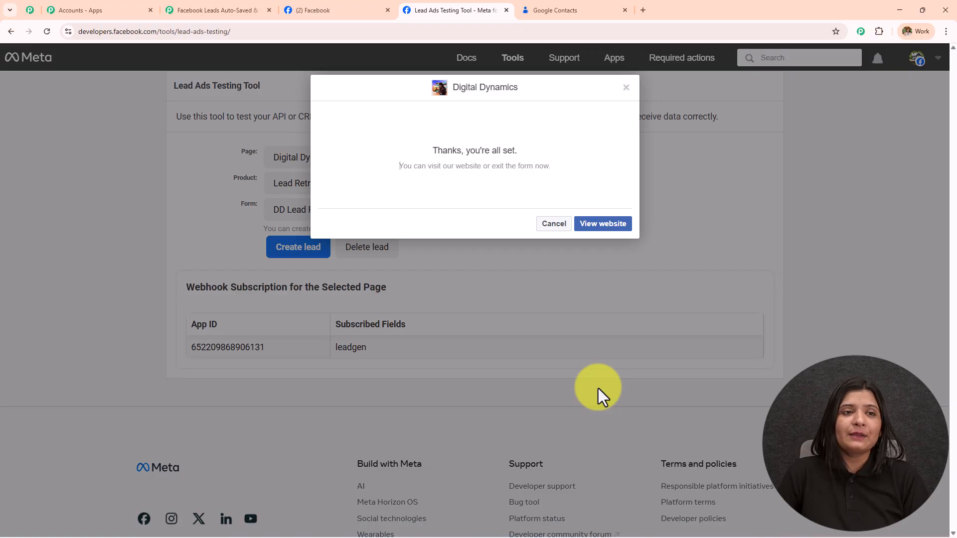
pyautogui.click(184, 9)
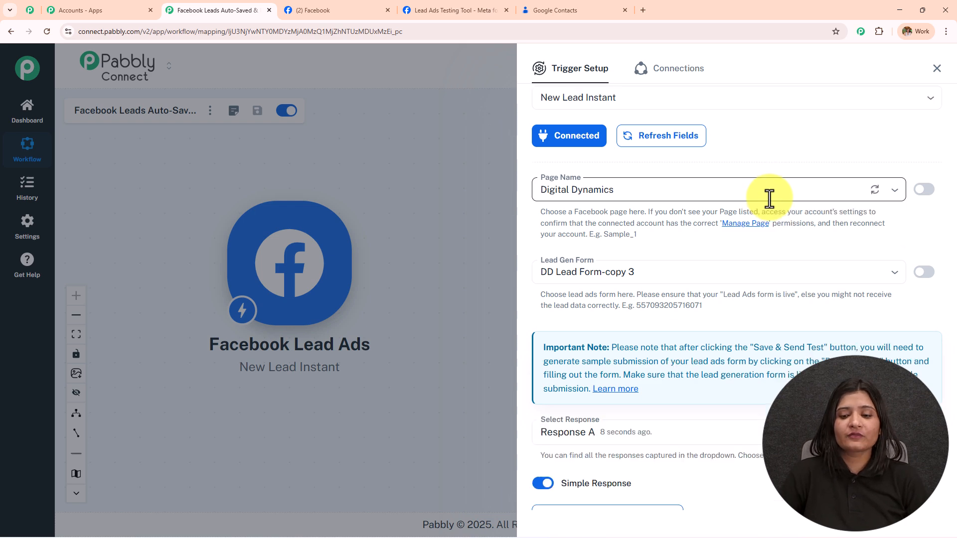
# Review the received first name, last name, email and phone values, then close Trigger Setup.
pyautogui.scroll(-8, 770, 199)
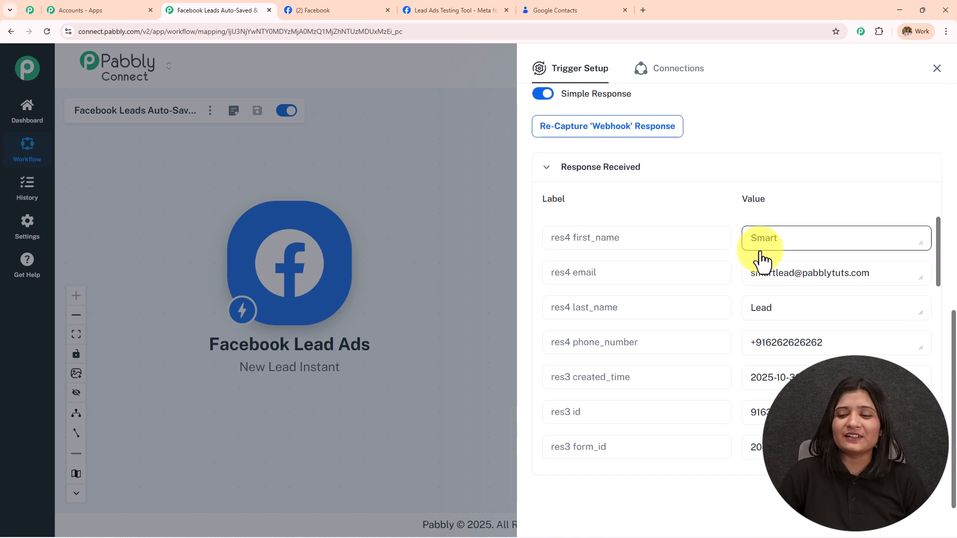
pyautogui.doubleClick(786, 242)
pyautogui.moveTo(787, 303); pyautogui.dragTo(604, 310)
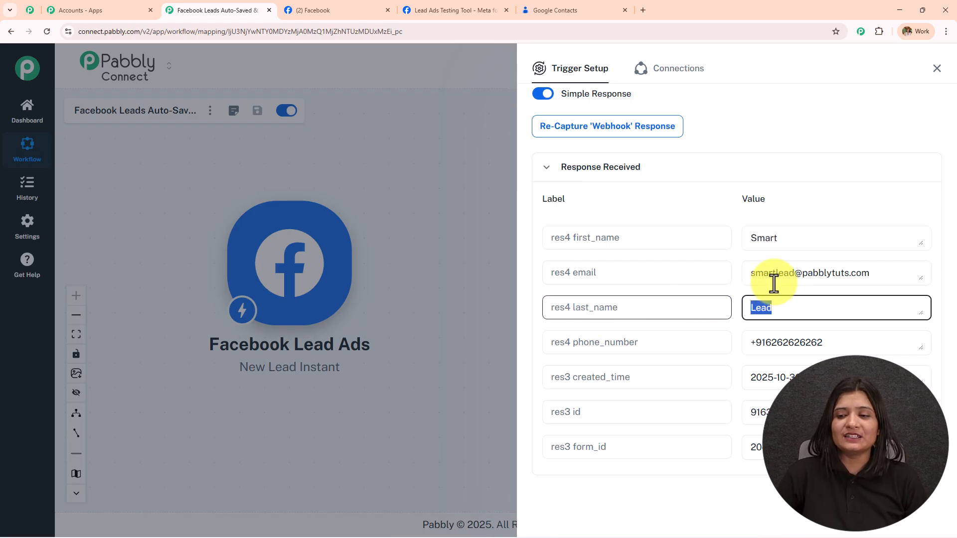
pyautogui.moveTo(875, 275); pyautogui.dragTo(495, 278)
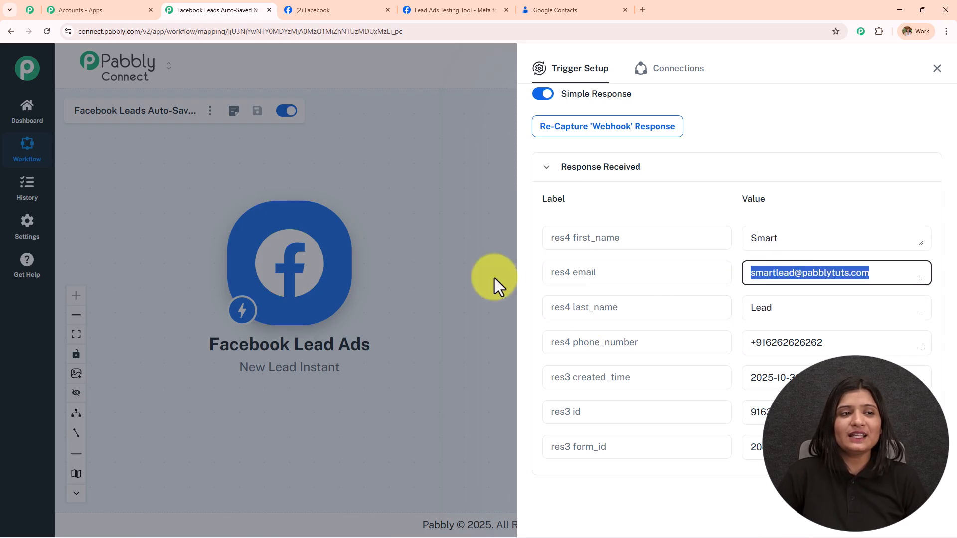
pyautogui.moveTo(831, 342); pyautogui.dragTo(669, 407)
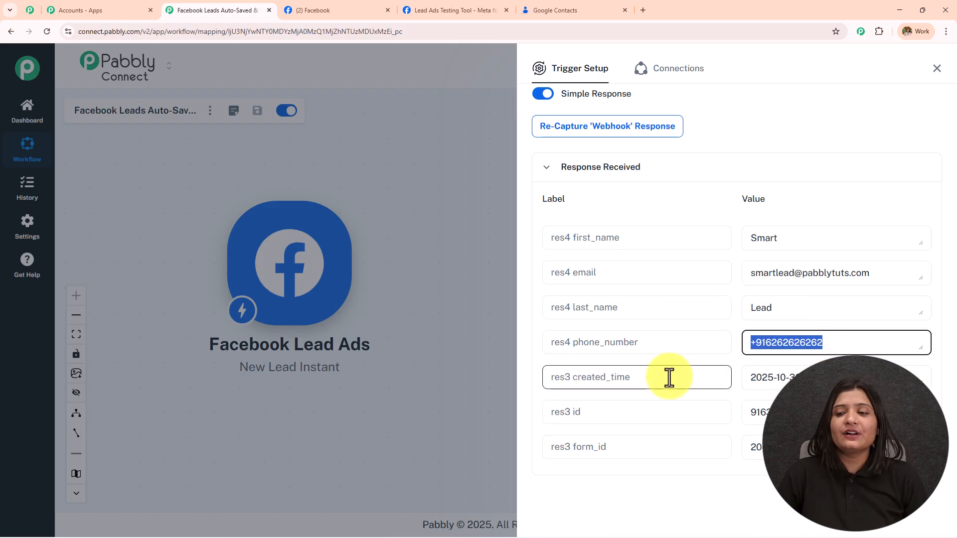
pyautogui.scroll(4, 669, 378)
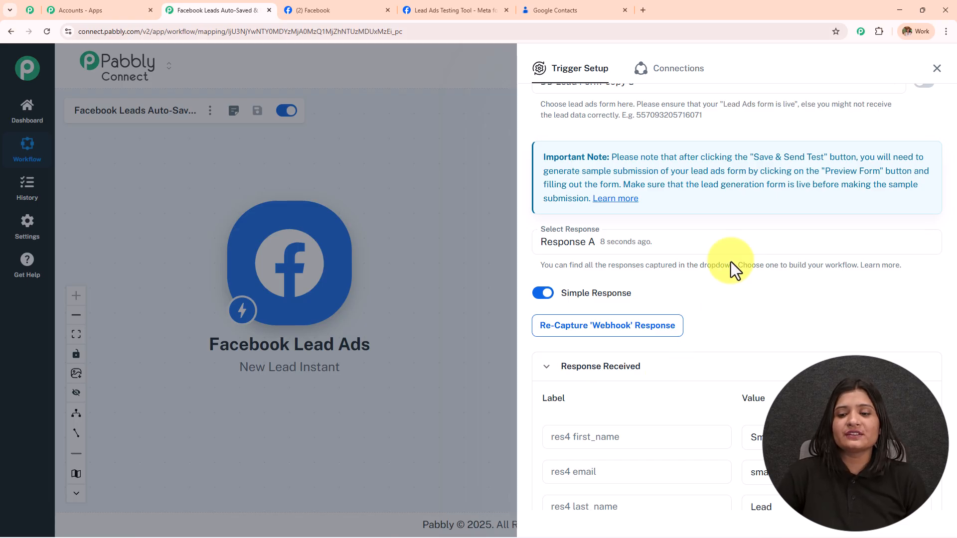
pyautogui.scroll(-4, 657, 418)
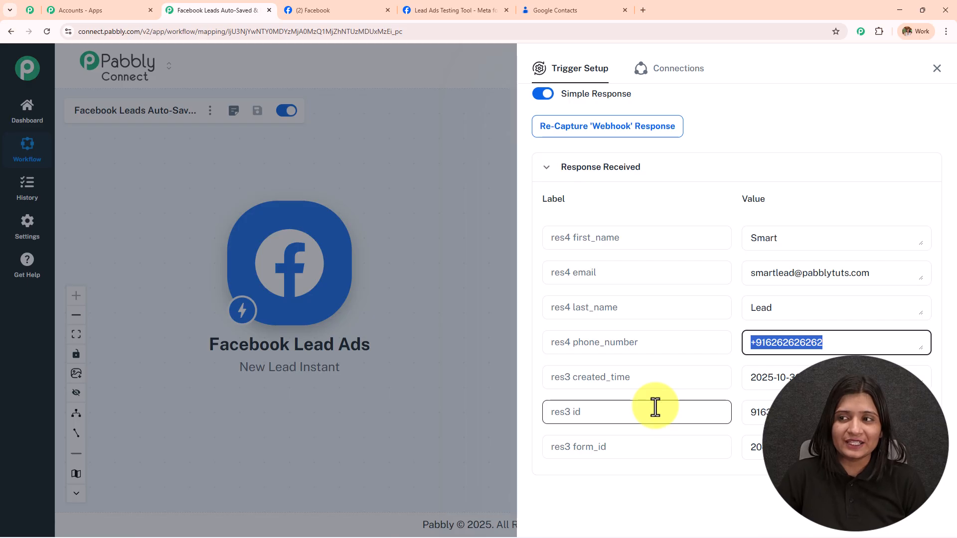
pyautogui.click(937, 70)
pyautogui.moveTo(364, 307)
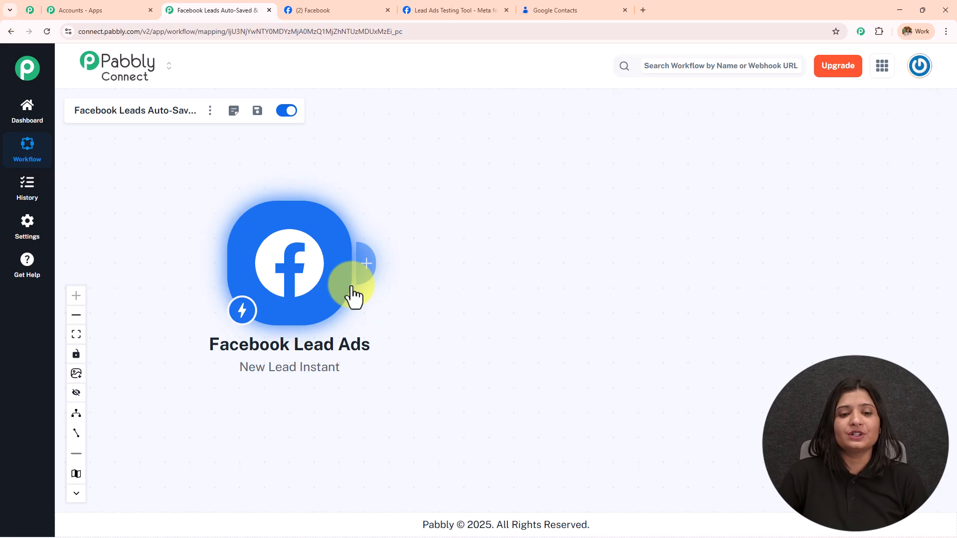
# Add a Google Contacts action step with the Create Contact event after the trigger.
pyautogui.click(363, 282)
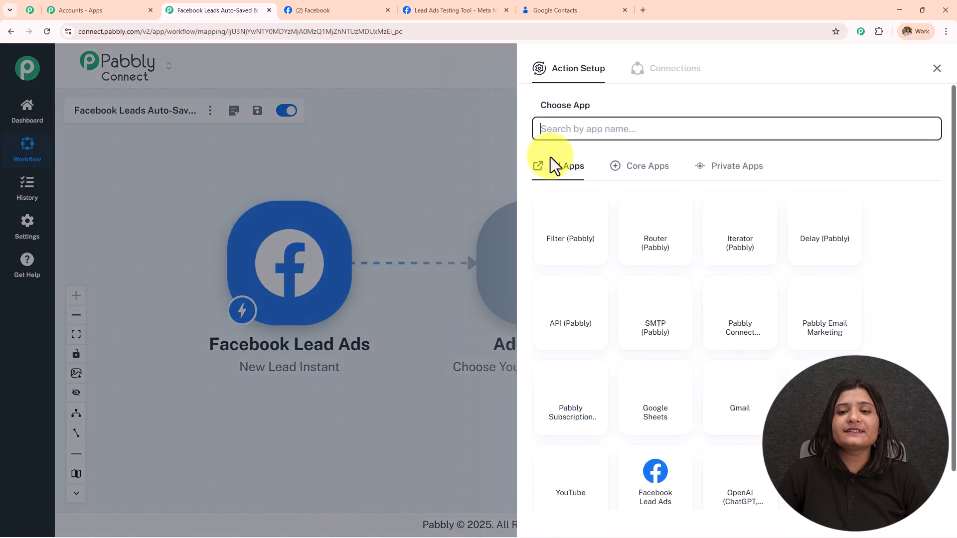
pyautogui.click(569, 134)
pyautogui.write('Google co')
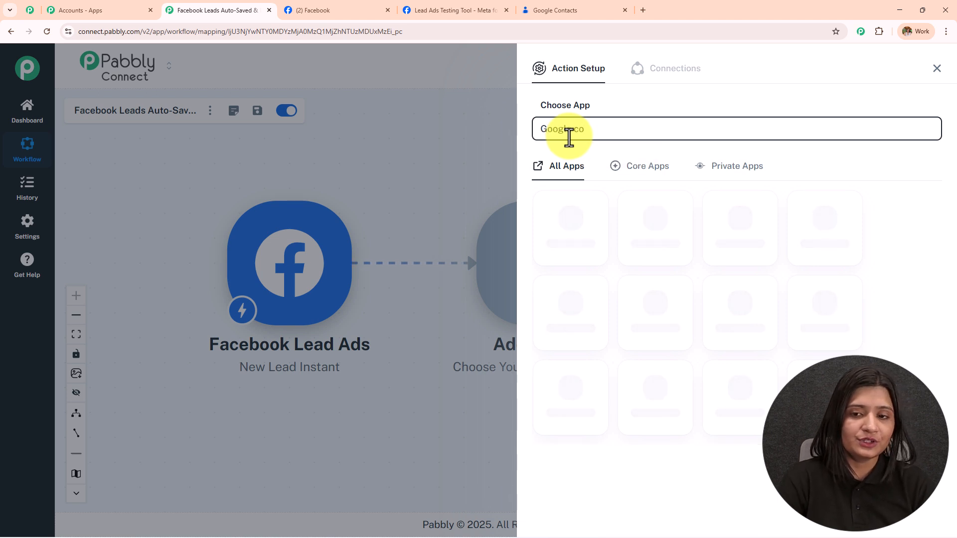
pyautogui.write('ntacts')
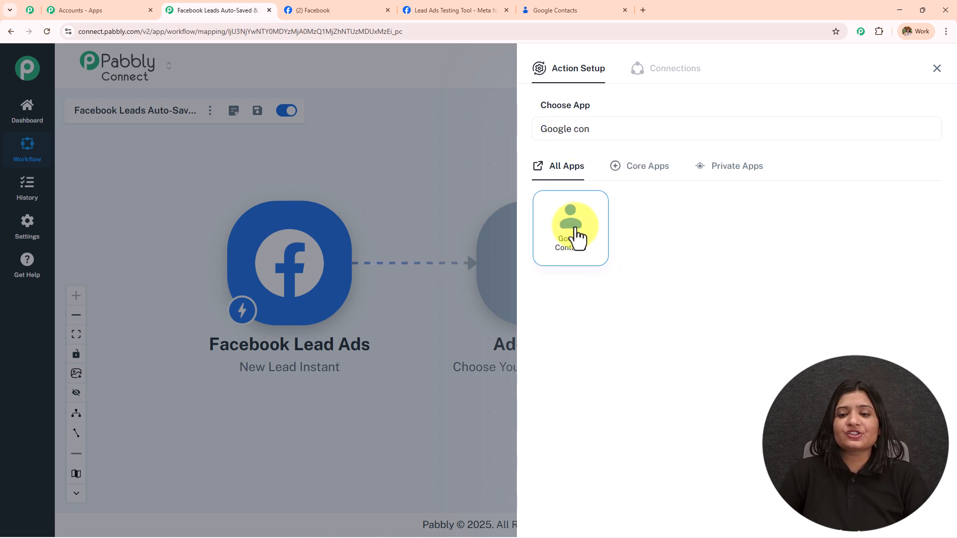
pyautogui.click(573, 234)
pyautogui.click(574, 192)
pyautogui.click(588, 229)
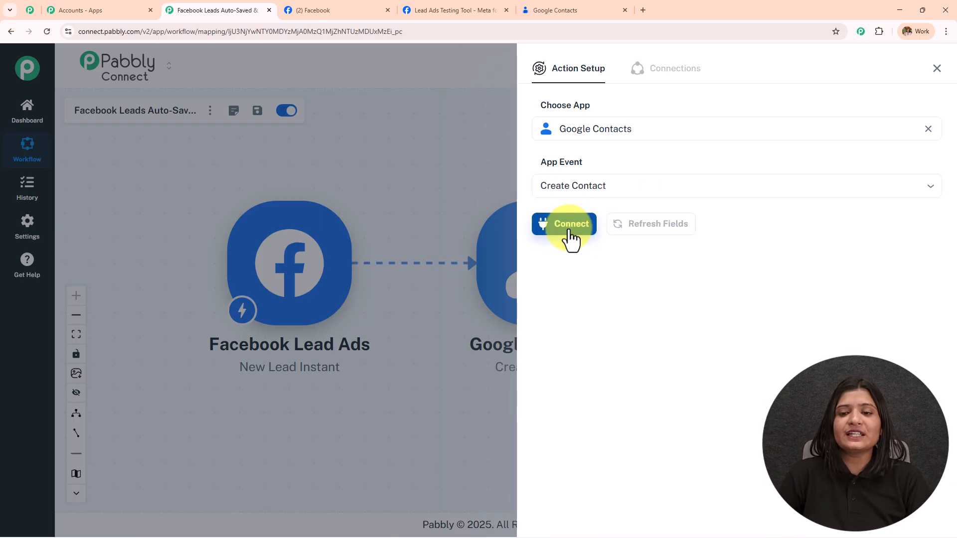
# Create a new Google Contacts connection by signing in with a Google account and allowing access.
pyautogui.click(570, 230)
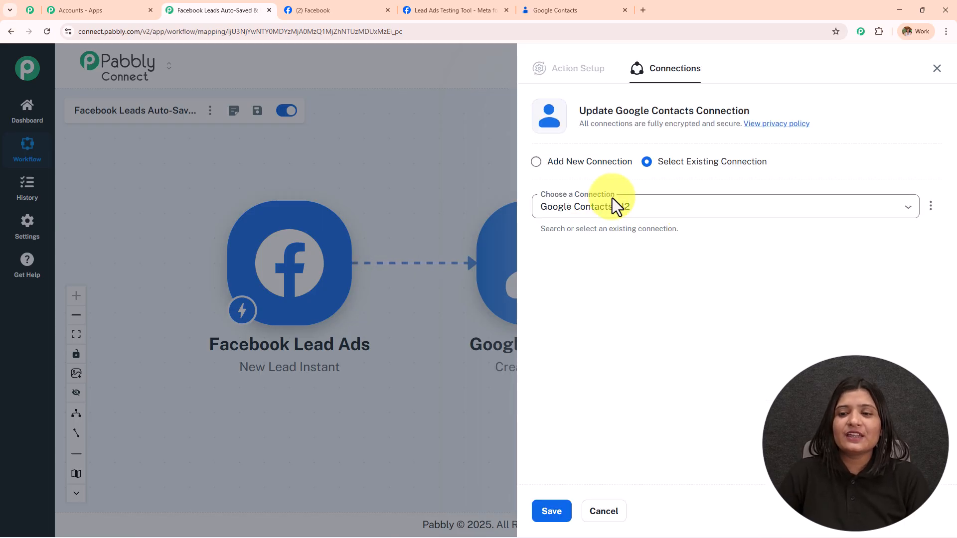
pyautogui.click(537, 162)
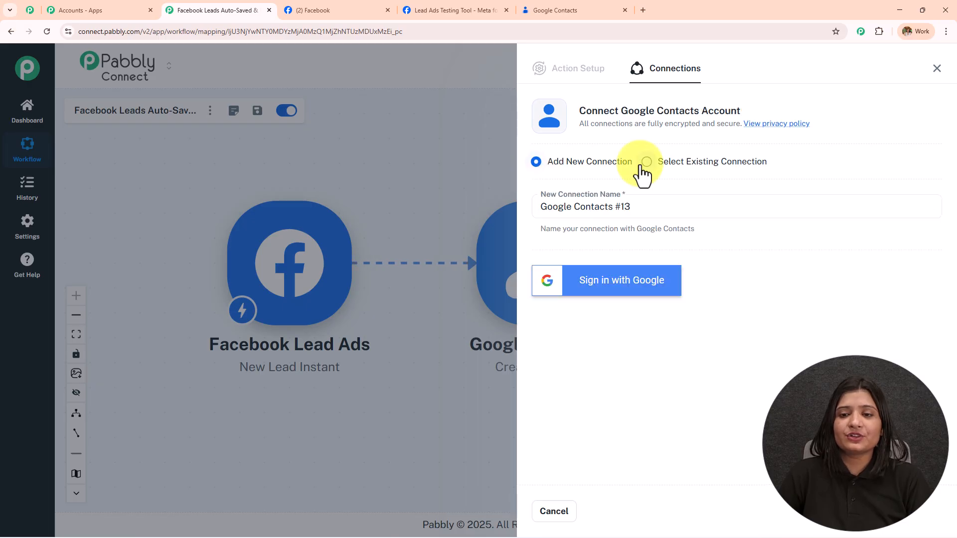
pyautogui.click(624, 287)
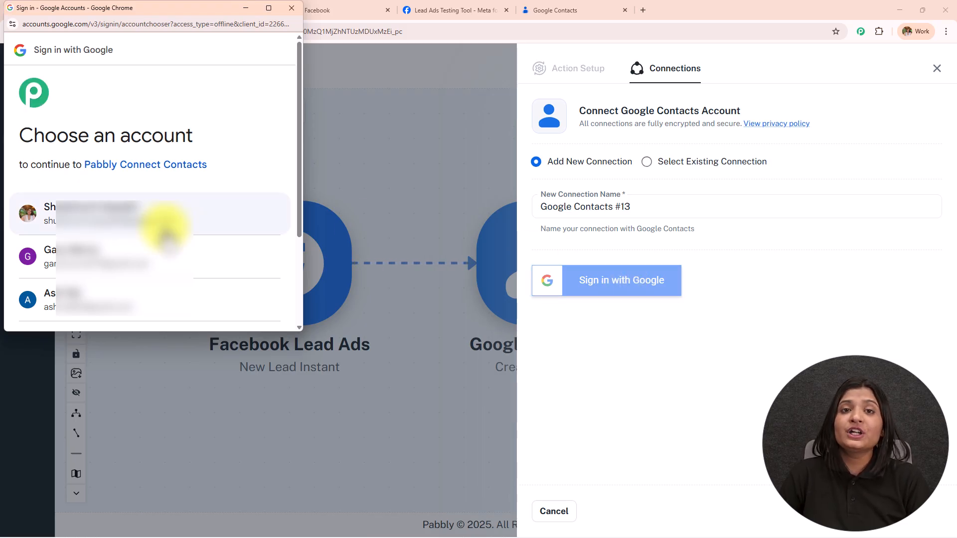
pyautogui.click(166, 227)
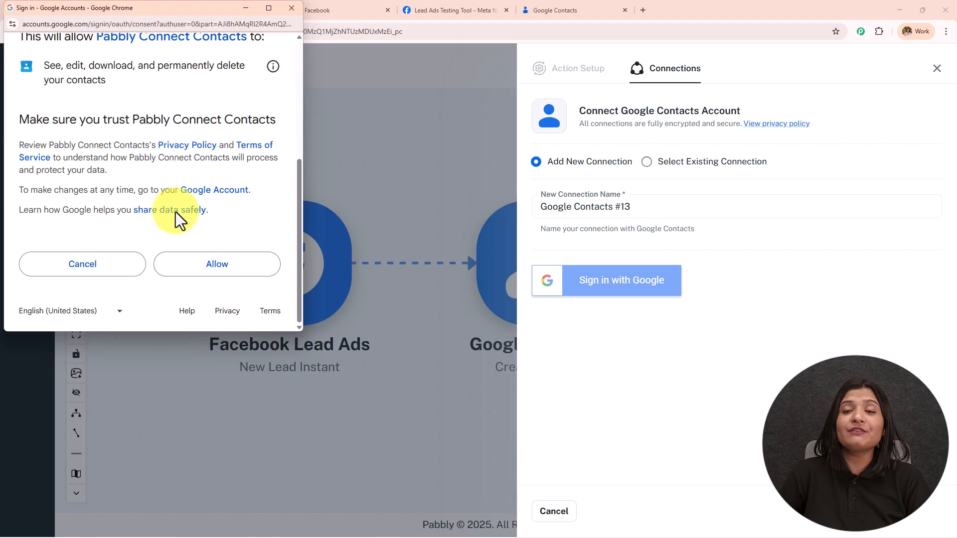
pyautogui.click(190, 273)
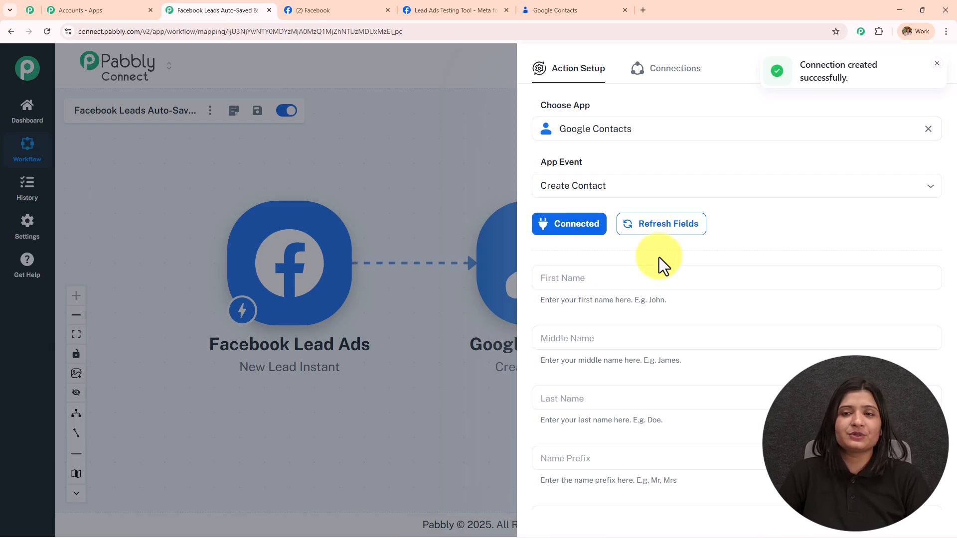
# Map the contact's First Name to the Facebook lead's first_name.
pyautogui.scroll(-10, 660, 257)
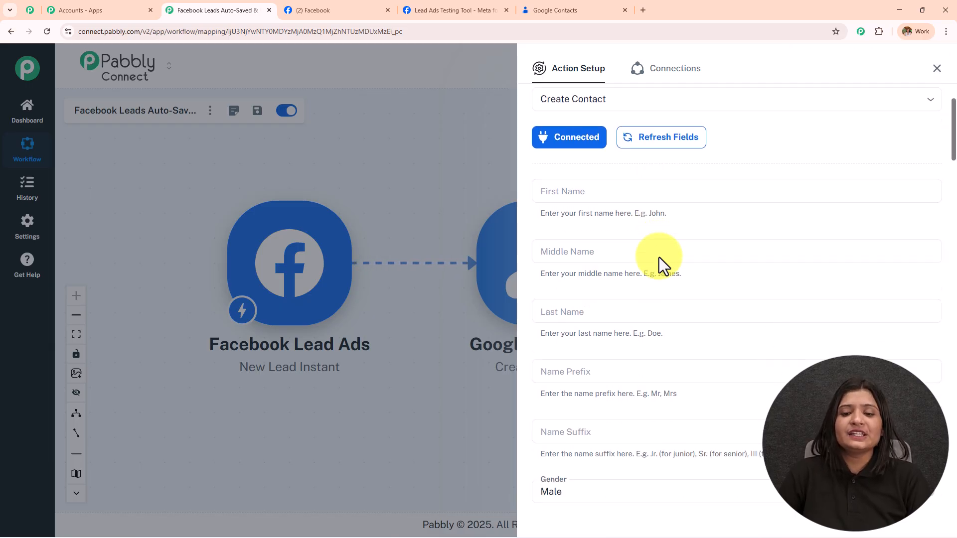
pyautogui.scroll(-5, 660, 257)
pyautogui.scroll(15, 654, 286)
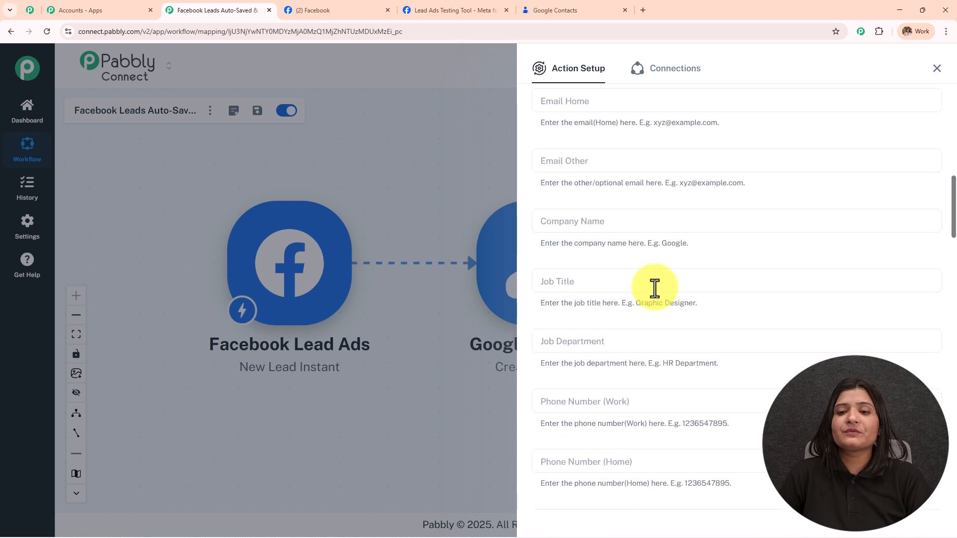
pyautogui.click(586, 277)
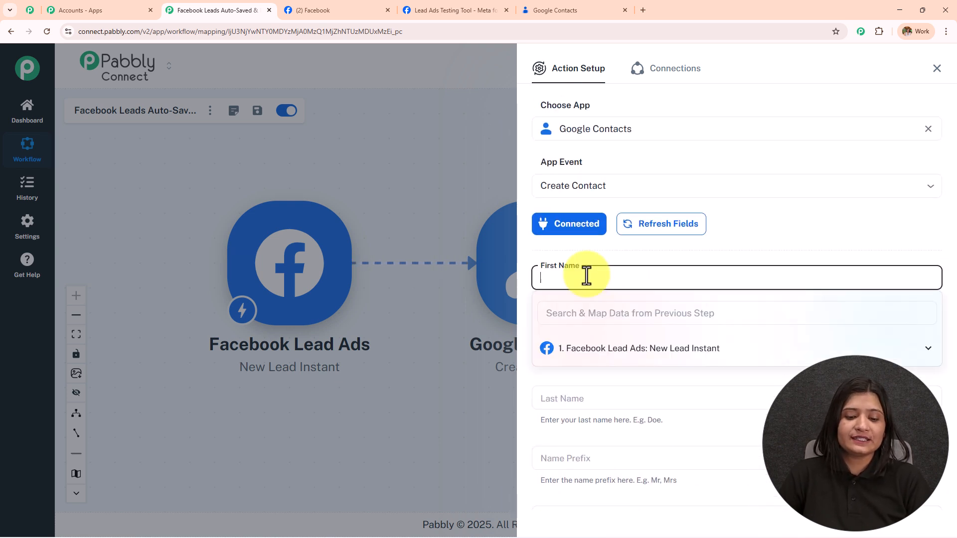
pyautogui.write('caslsjf')
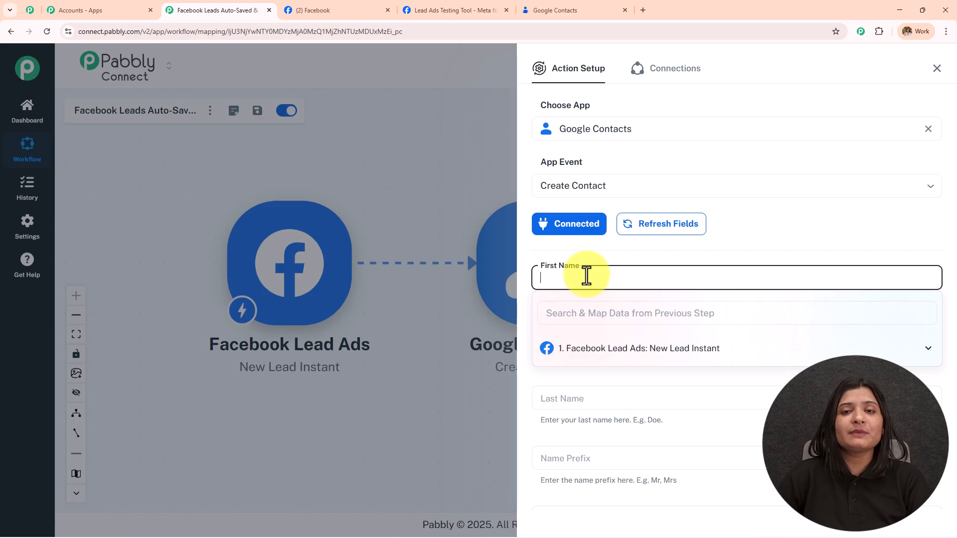
pyautogui.click(764, 225)
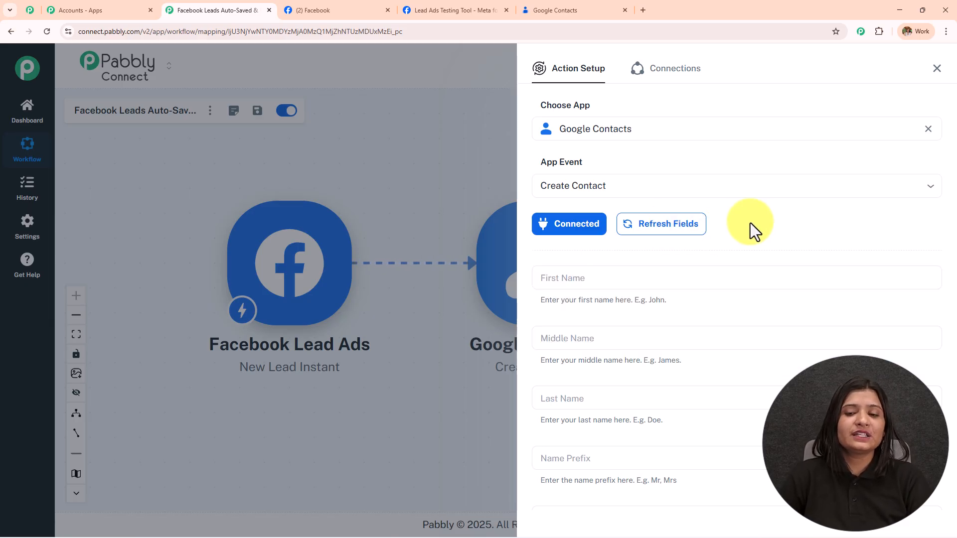
pyautogui.scroll(-2, 750, 223)
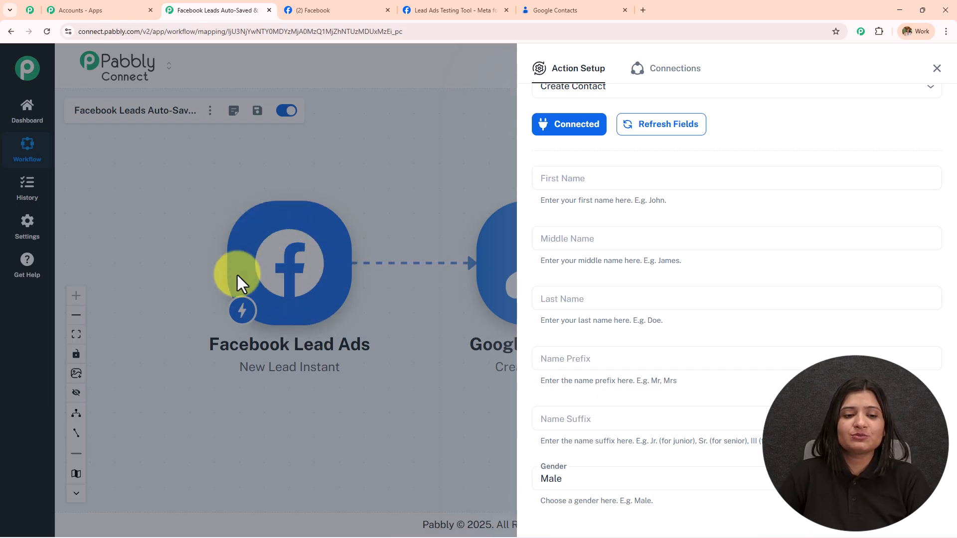
pyautogui.click(616, 180)
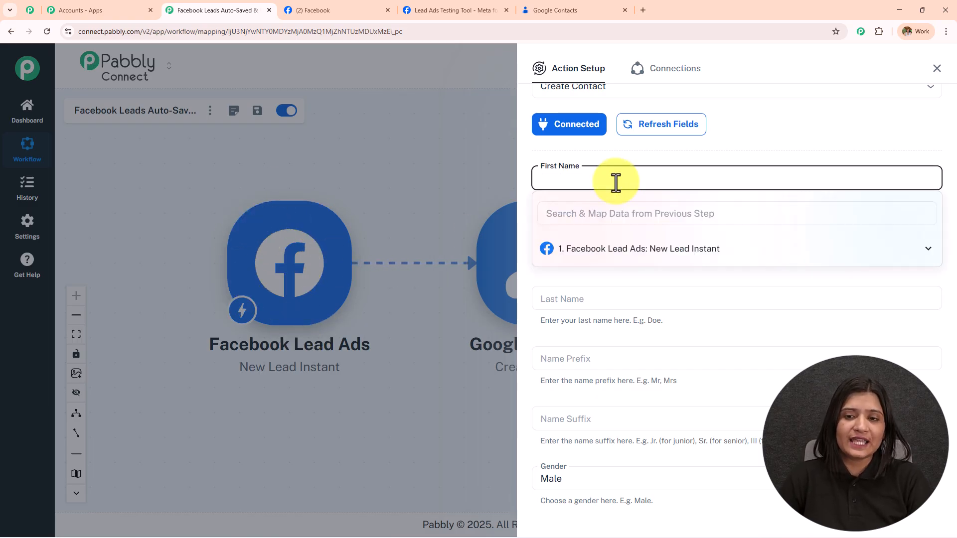
pyautogui.click(681, 261)
pyautogui.scroll(-5, 684, 319)
pyautogui.scroll(5, 683, 317)
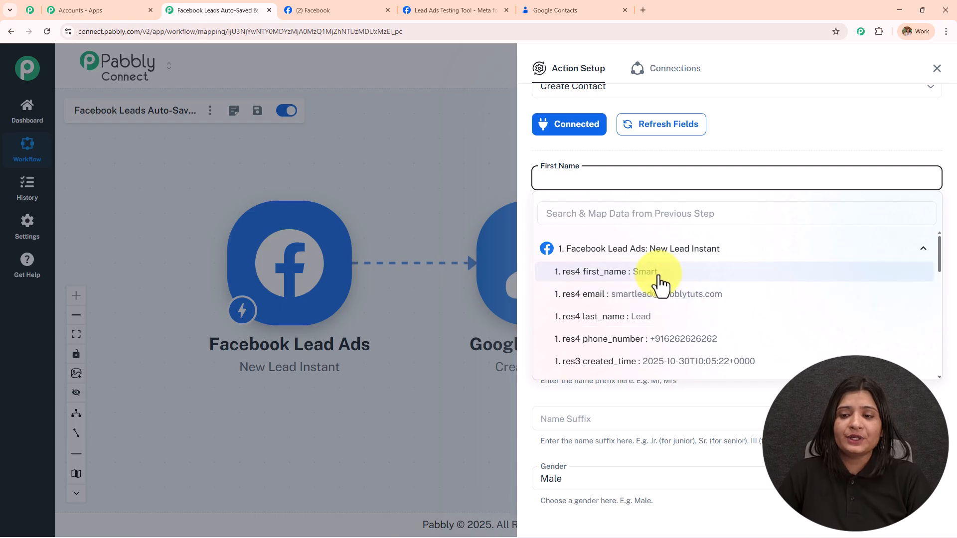
pyautogui.click(662, 282)
pyautogui.click(641, 158)
# Map Last Name to the Facebook lead's last_name.
pyautogui.scroll(-2, 643, 173)
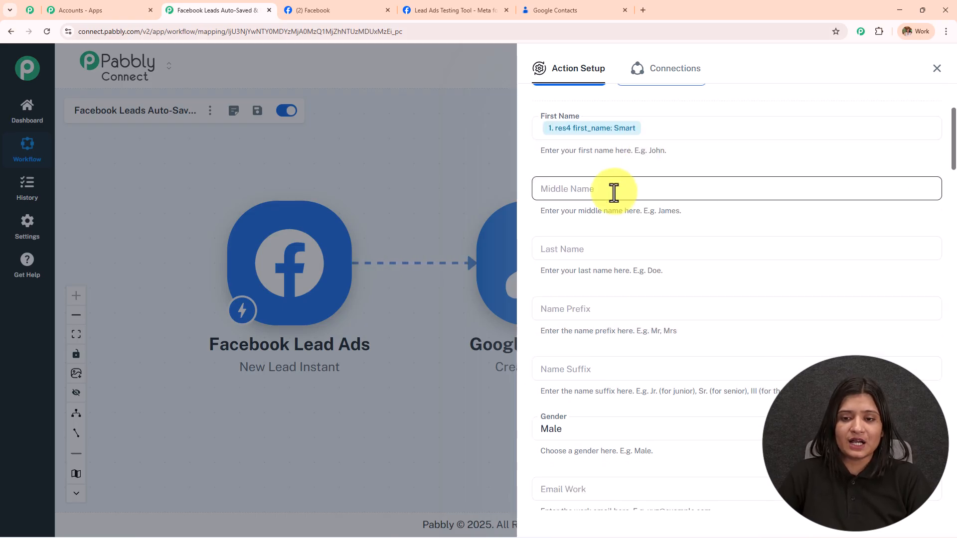
pyautogui.scroll(-2, 614, 193)
pyautogui.click(613, 157)
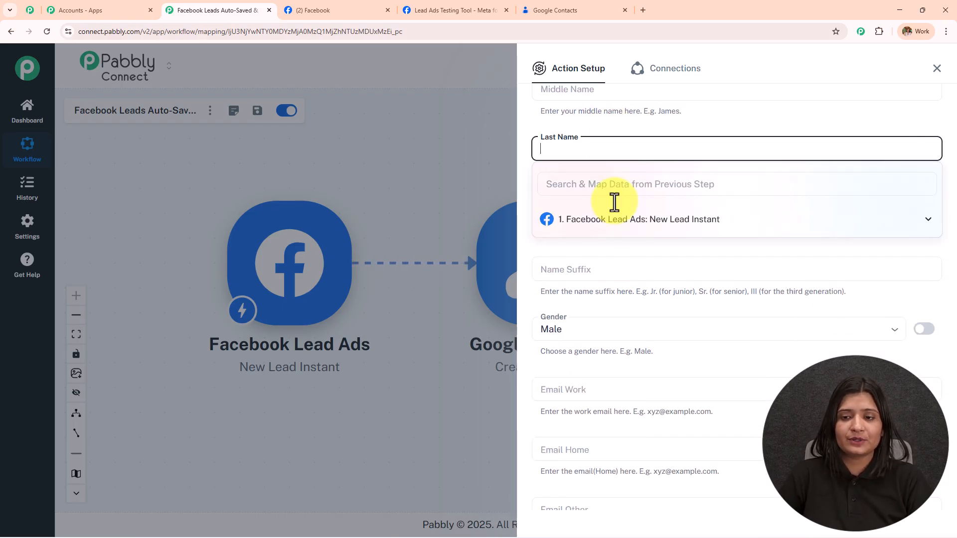
pyautogui.click(620, 224)
pyautogui.click(623, 286)
pyautogui.click(617, 114)
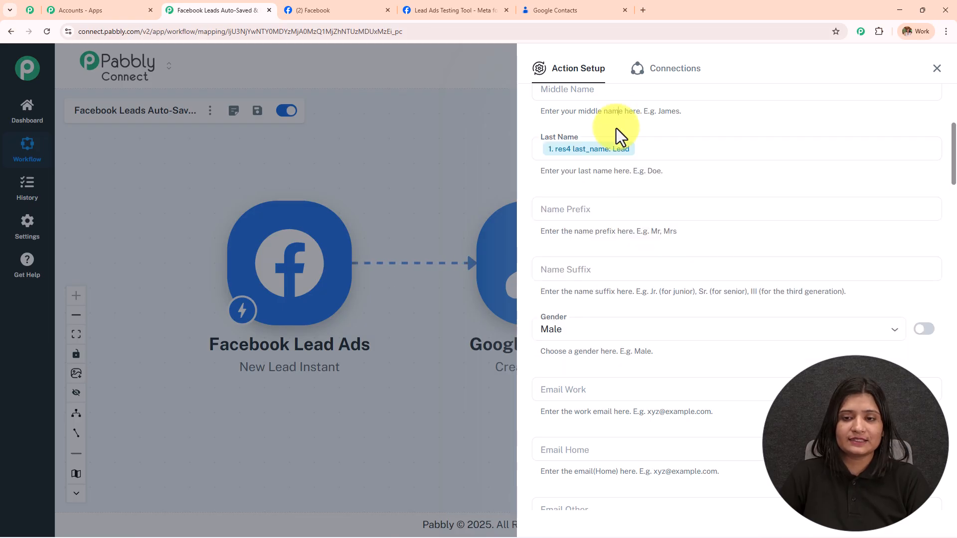
# Change Gender from Male to Unspecified.
pyautogui.scroll(-2, 618, 135)
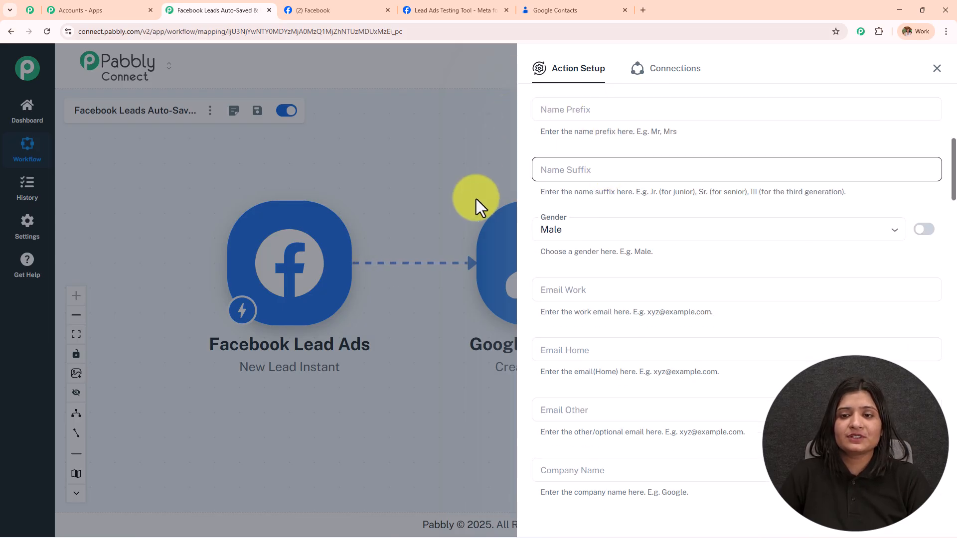
pyautogui.scroll(-2, 666, 175)
pyautogui.click(579, 131)
pyautogui.doubleClick(580, 131)
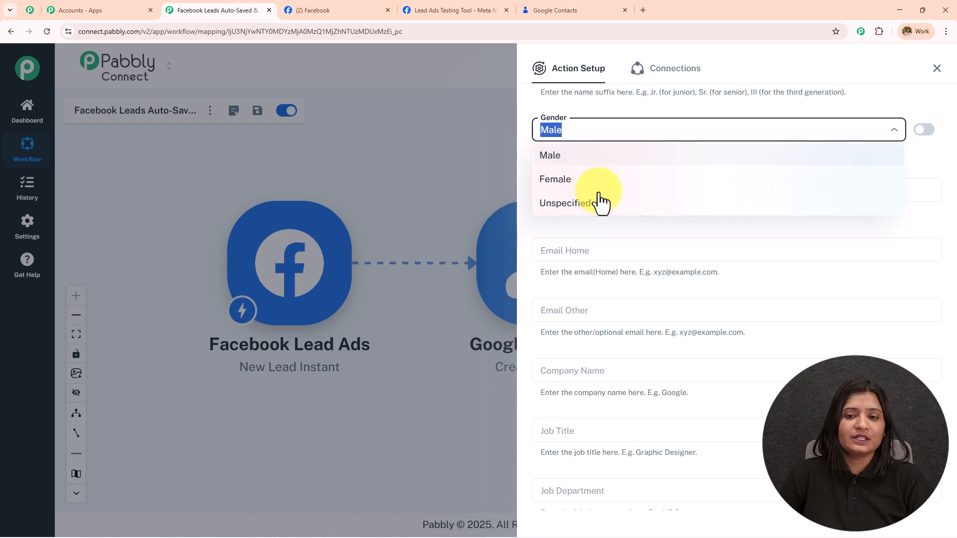
pyautogui.click(603, 208)
# Map Email Work to the Facebook lead's email.
pyautogui.scroll(-1, 602, 209)
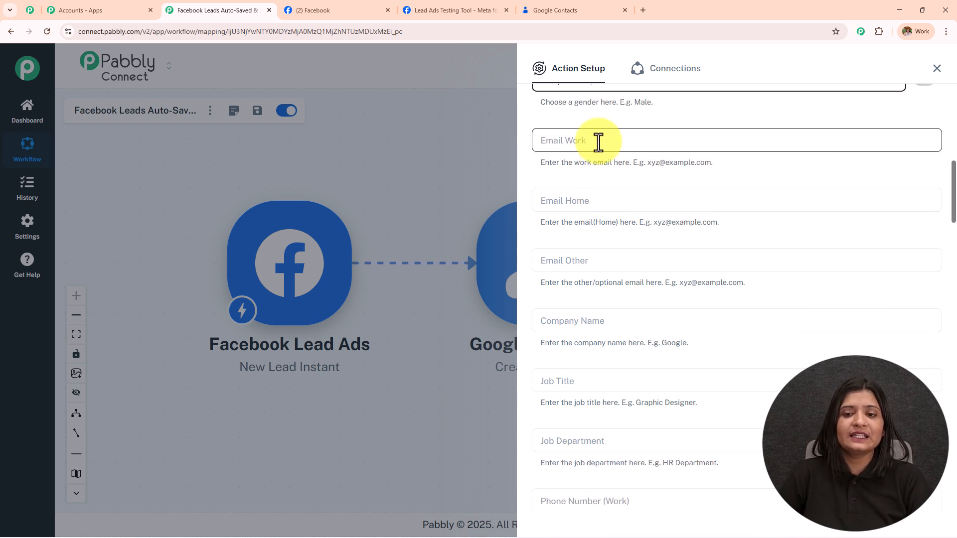
pyautogui.click(598, 143)
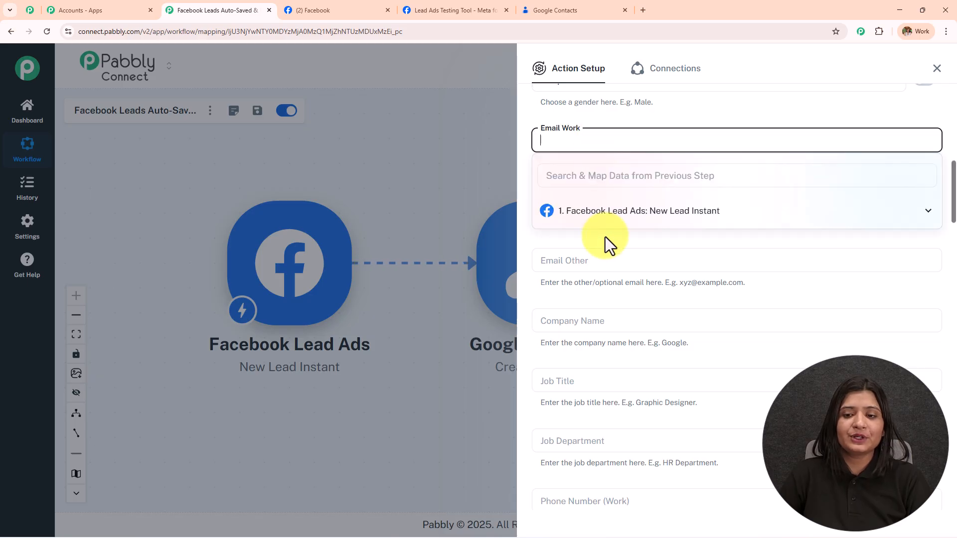
pyautogui.click(606, 212)
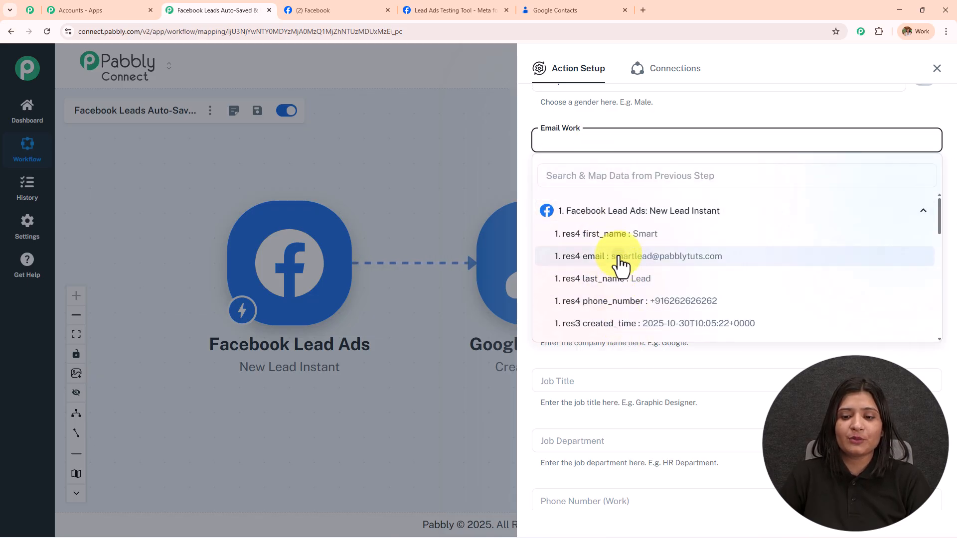
pyautogui.click(620, 258)
pyautogui.click(633, 370)
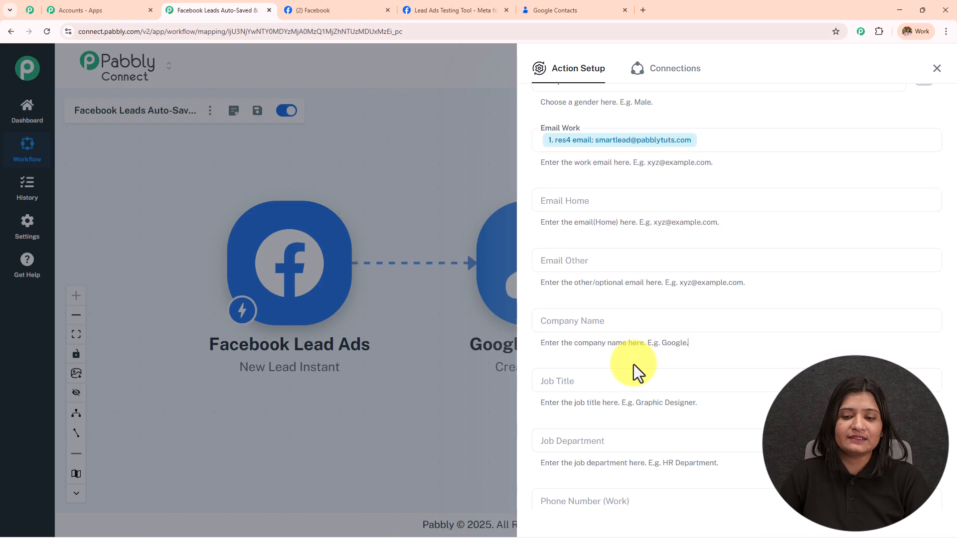
# Map Phone Number (Work) to the Facebook lead's phone_number.
pyautogui.scroll(-2, 635, 310)
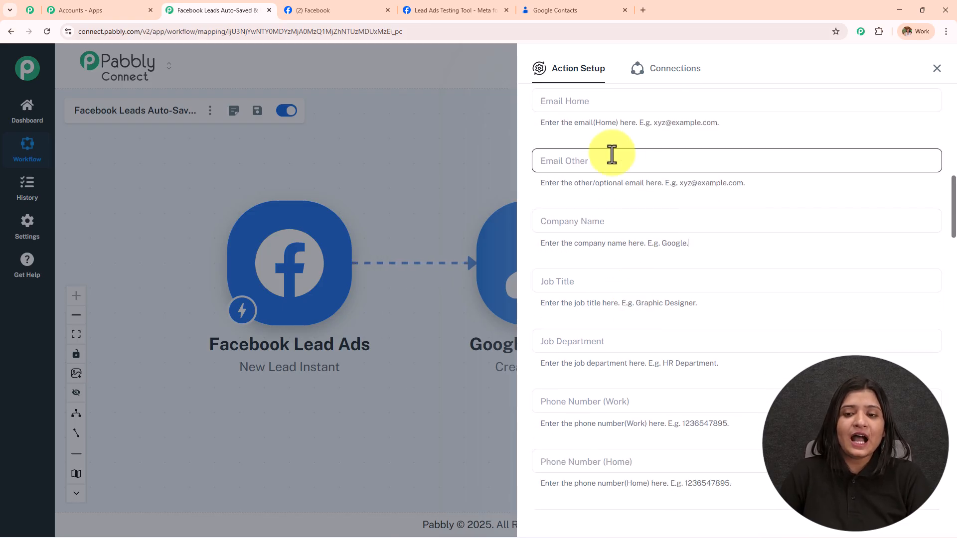
pyautogui.scroll(-3, 704, 249)
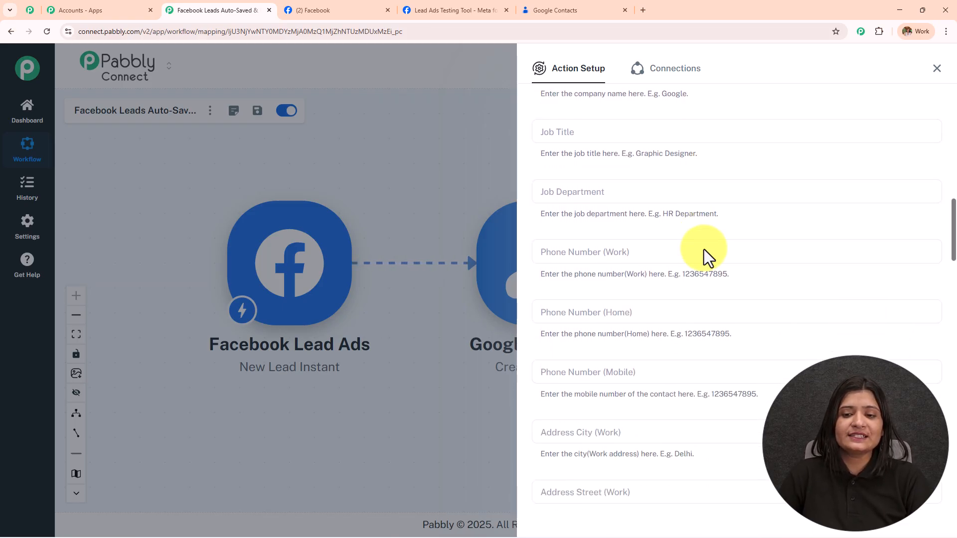
pyautogui.click(611, 197)
pyautogui.scroll(-1, 612, 197)
pyautogui.click(611, 197)
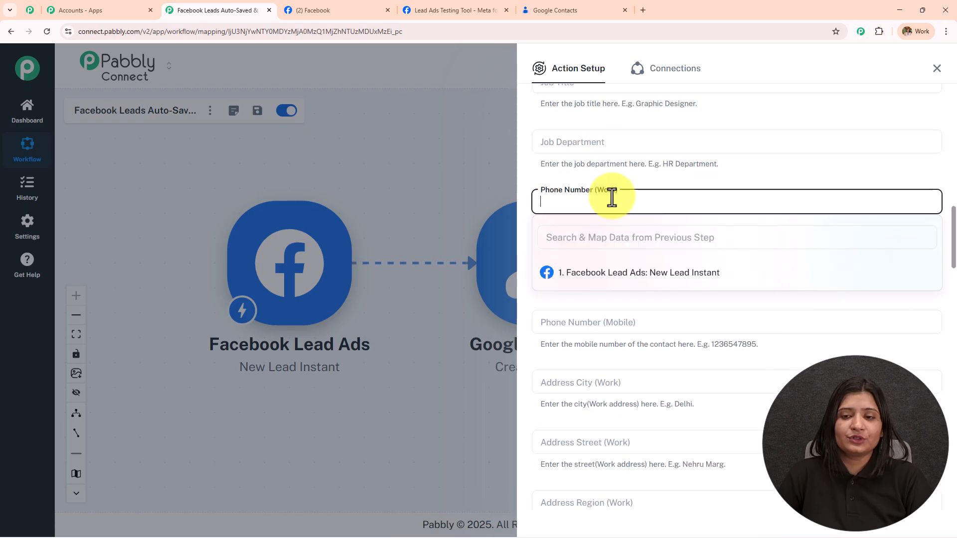
pyautogui.click(633, 277)
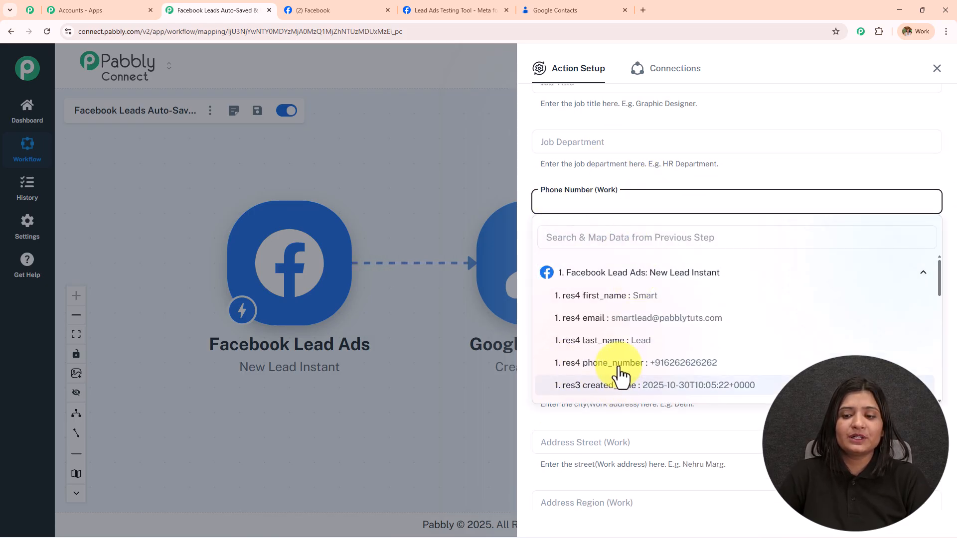
pyautogui.click(623, 363)
pyautogui.click(640, 184)
pyautogui.scroll(-10, 662, 269)
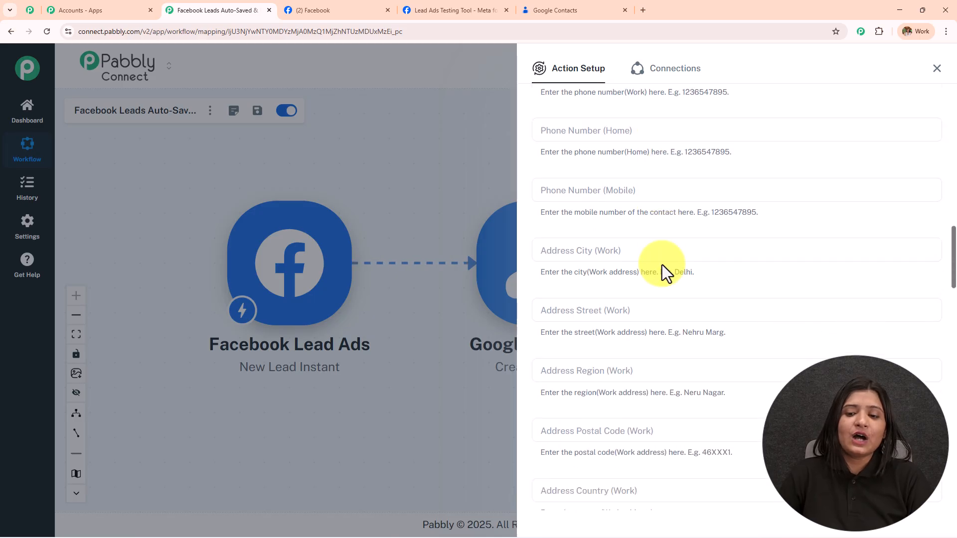
pyautogui.scroll(-15, 630, 309)
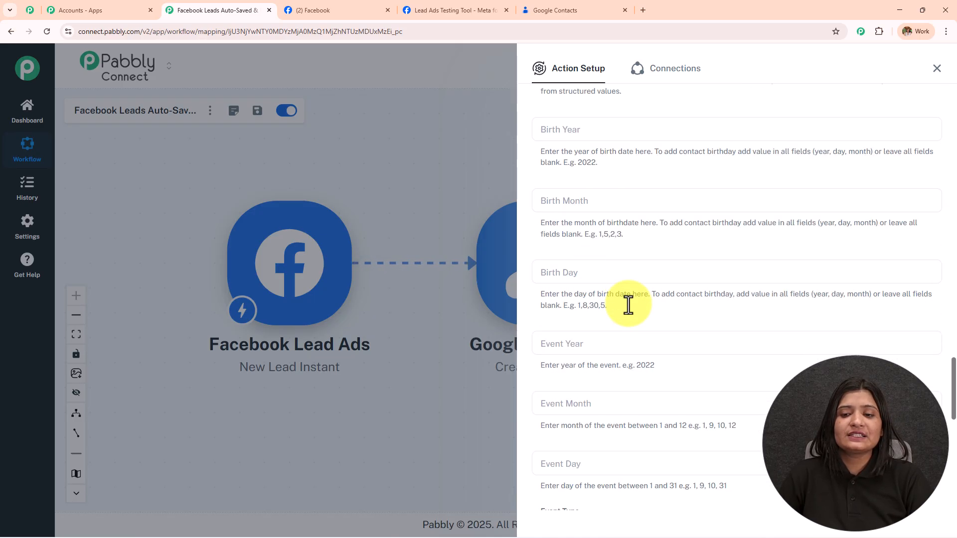
# Switch Event Type to a custom value and clear the anniversary entry.
pyautogui.scroll(-2, 628, 305)
pyautogui.scroll(3, 629, 305)
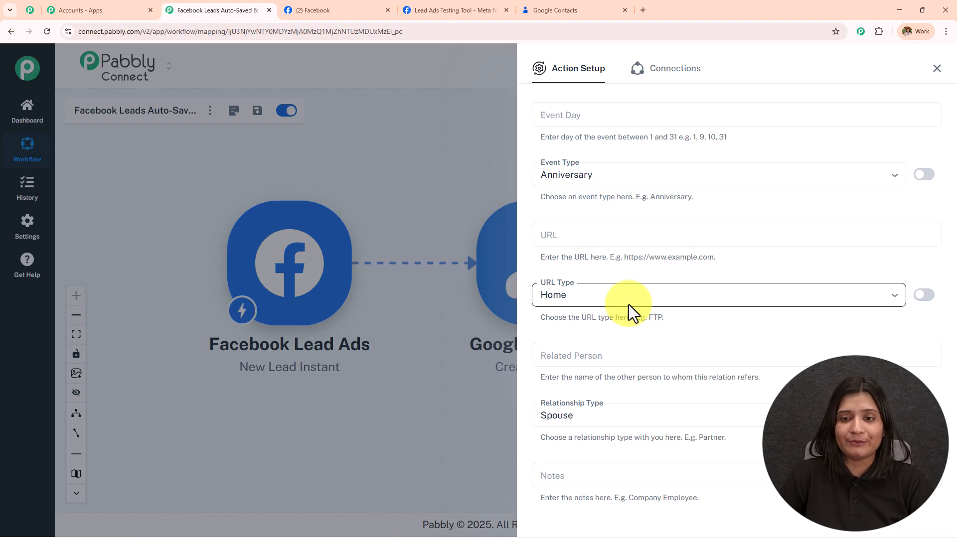
pyautogui.click(924, 175)
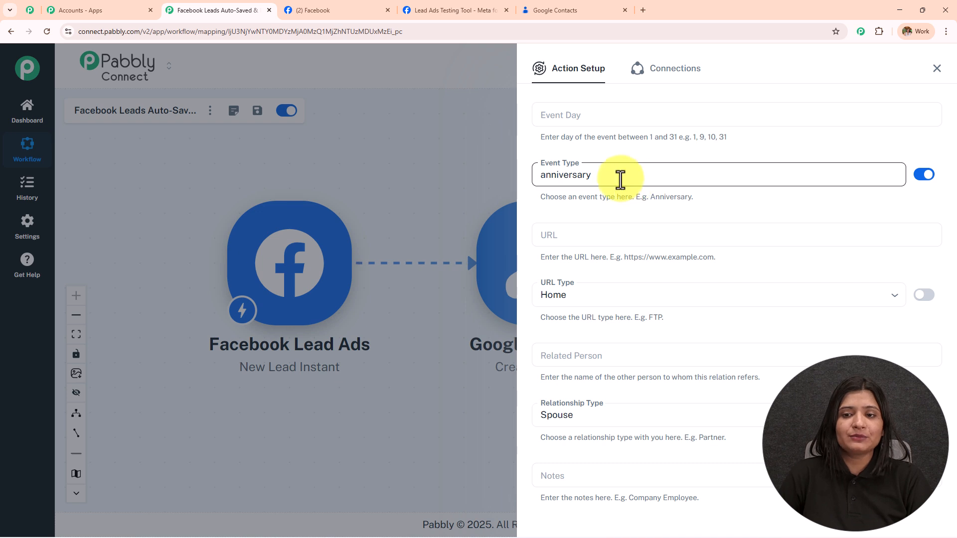
pyautogui.hotkey('ctrl', 'a')
pyautogui.press('BackSpace')
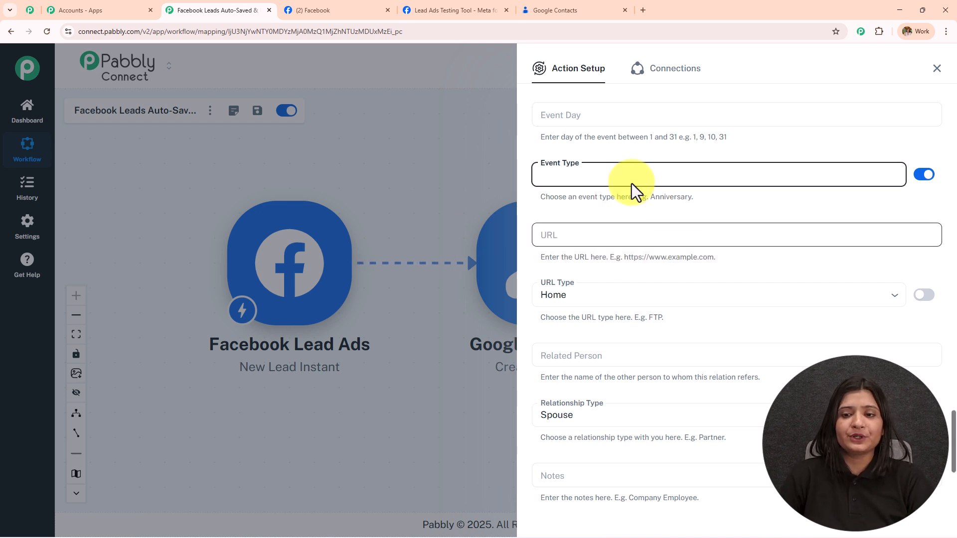
pyautogui.click(668, 160)
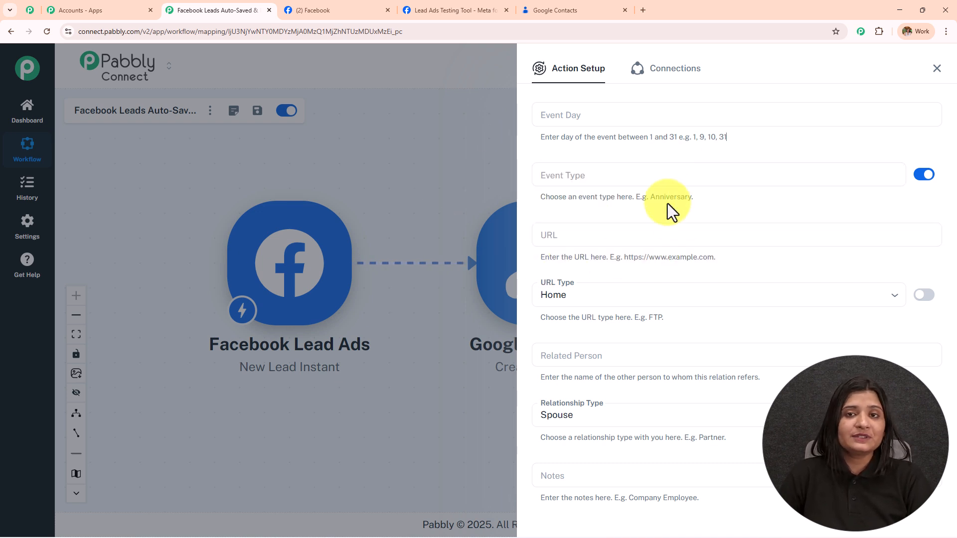
# Keep URL Type as Home and clear the spouse value from Relationship Type.
pyautogui.scroll(-2, 668, 203)
pyautogui.click(593, 195)
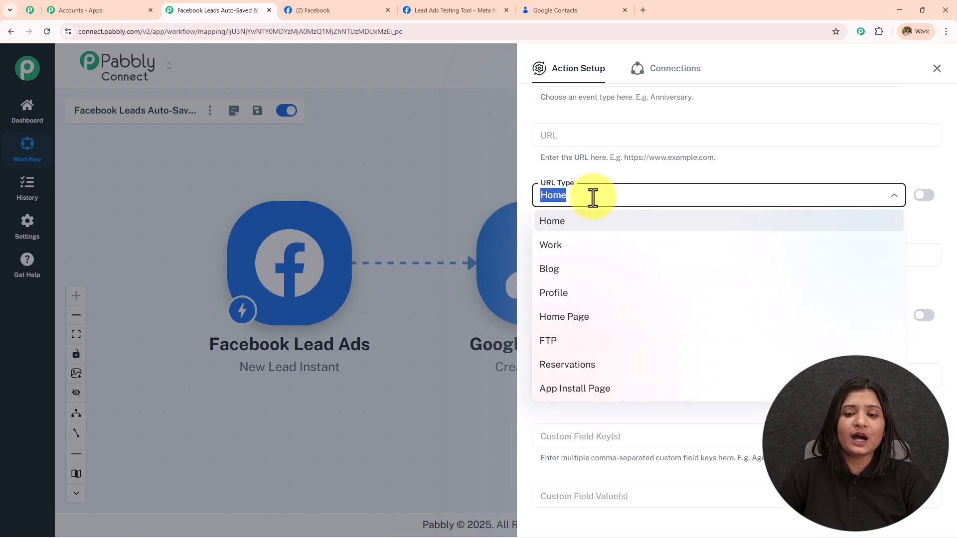
pyautogui.click(569, 230)
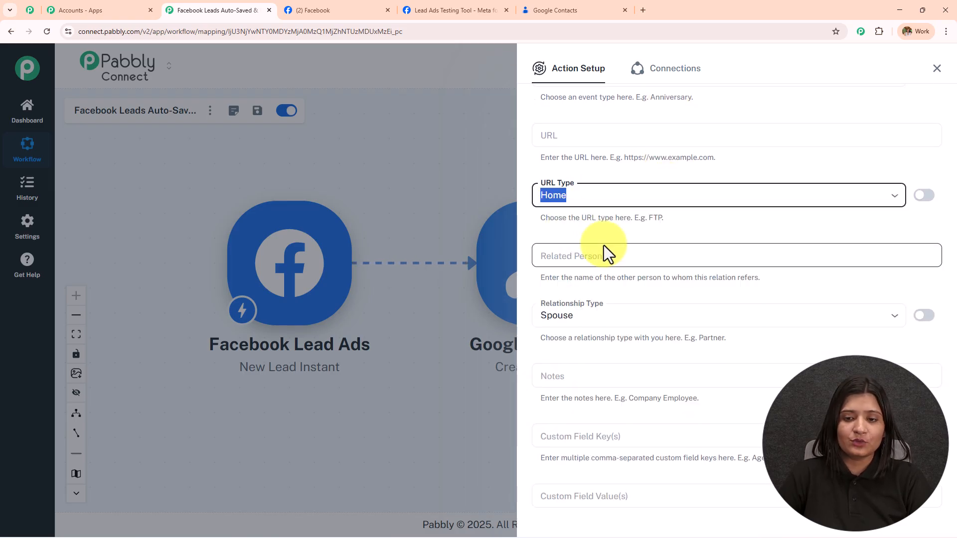
pyautogui.scroll(-3, 604, 245)
pyautogui.click(925, 175)
pyautogui.moveTo(709, 184); pyautogui.dragTo(459, 188)
pyautogui.press('BackSpace')
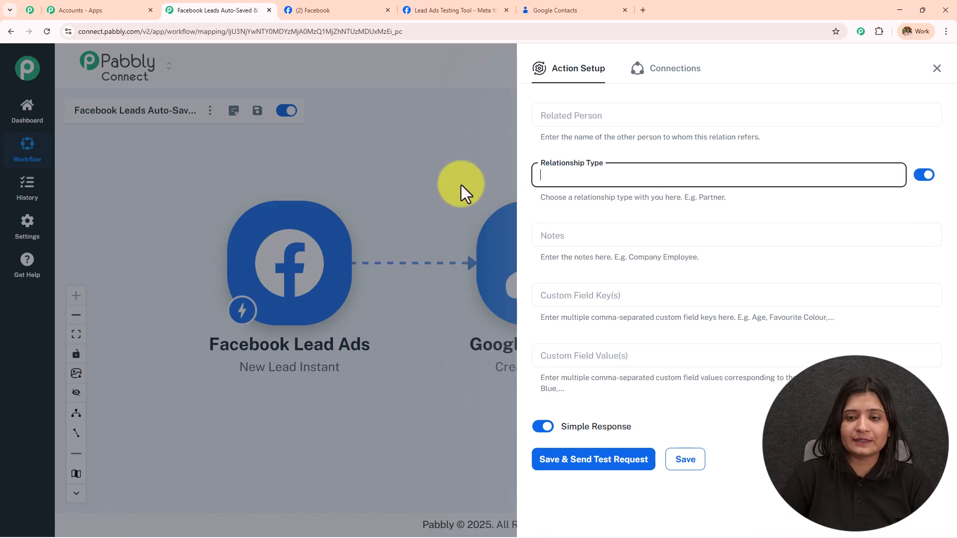
pyautogui.scroll(15, 618, 324)
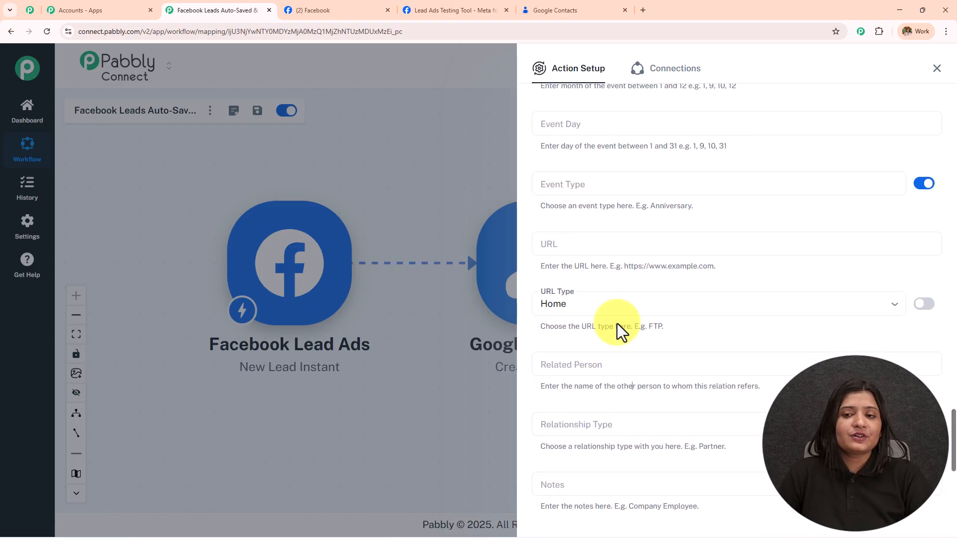
pyautogui.scroll(20, 618, 324)
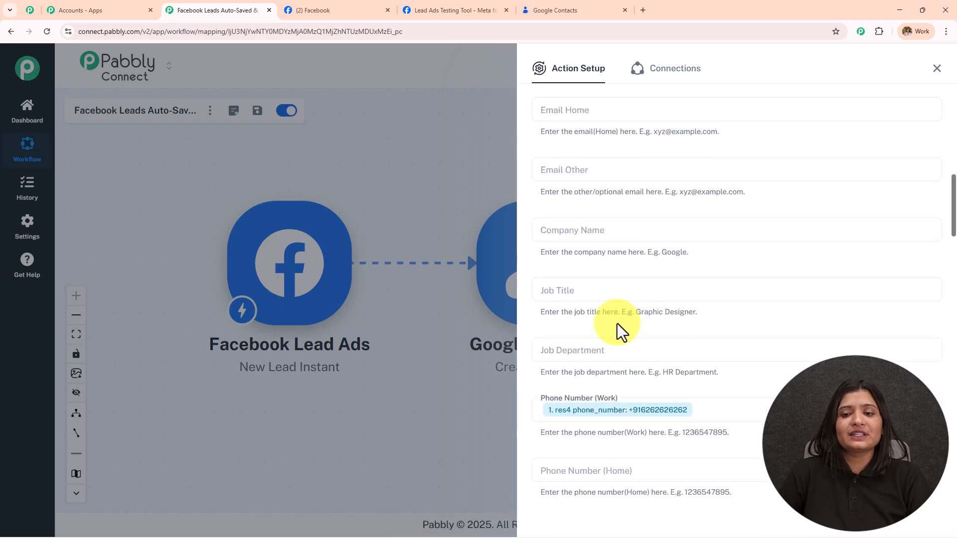
pyautogui.scroll(-3, 651, 352)
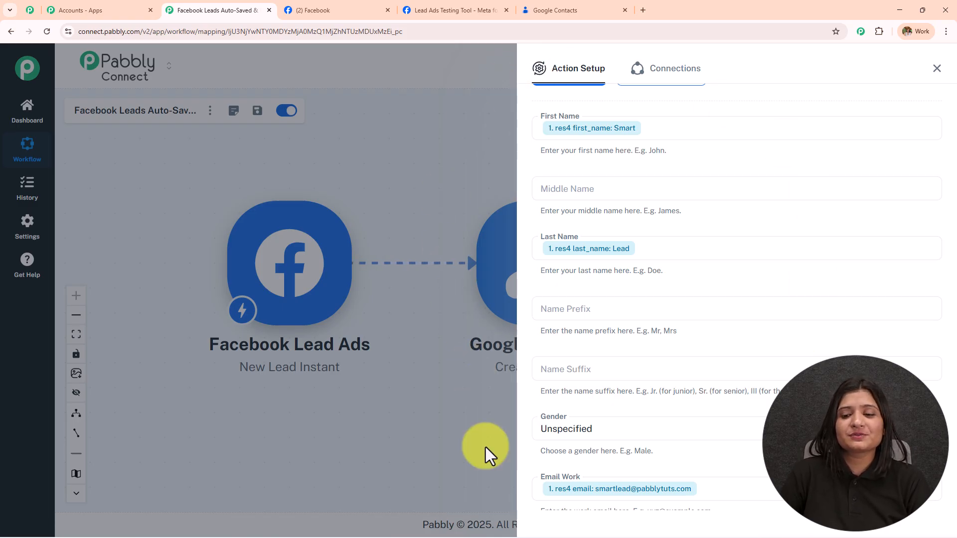
# Save the Create Contact action with a test request and check the PERSON contact response.
pyautogui.scroll(-15, 774, 351)
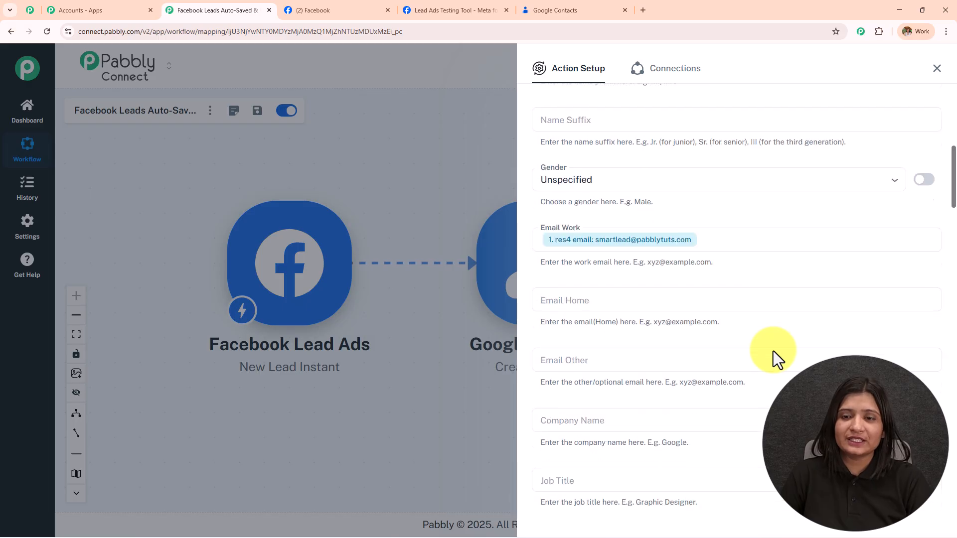
pyautogui.scroll(-20, 774, 351)
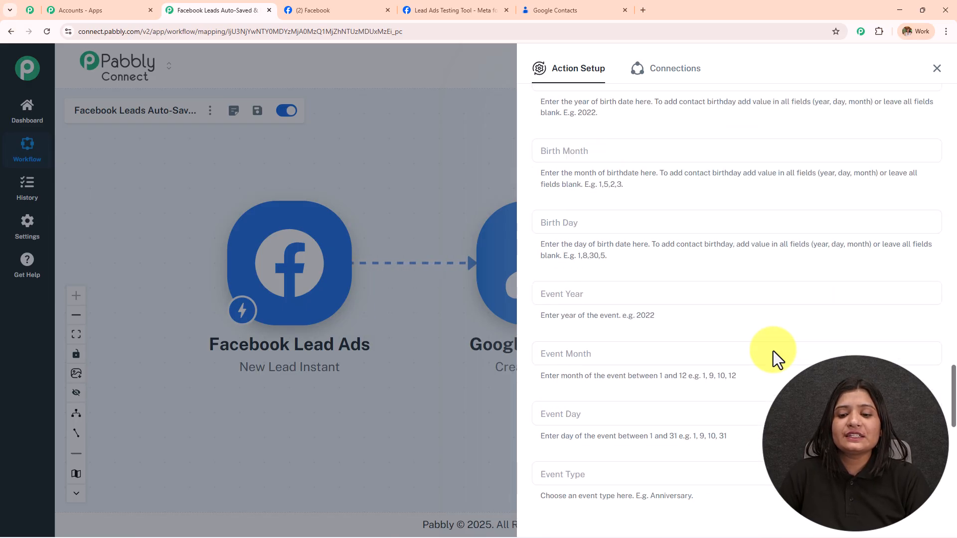
pyautogui.click(581, 466)
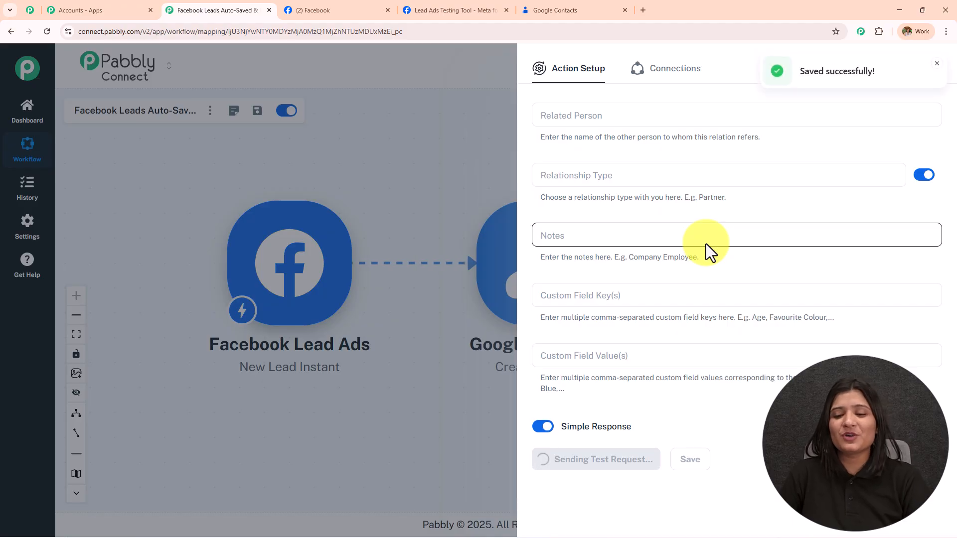
pyautogui.scroll(-4, 706, 244)
pyautogui.scroll(2, 705, 241)
pyautogui.scroll(-3, 706, 243)
pyautogui.click(769, 275)
pyautogui.moveTo(707, 294); pyautogui.dragTo(702, 293)
pyautogui.moveTo(775, 252); pyautogui.dragTo(559, 283)
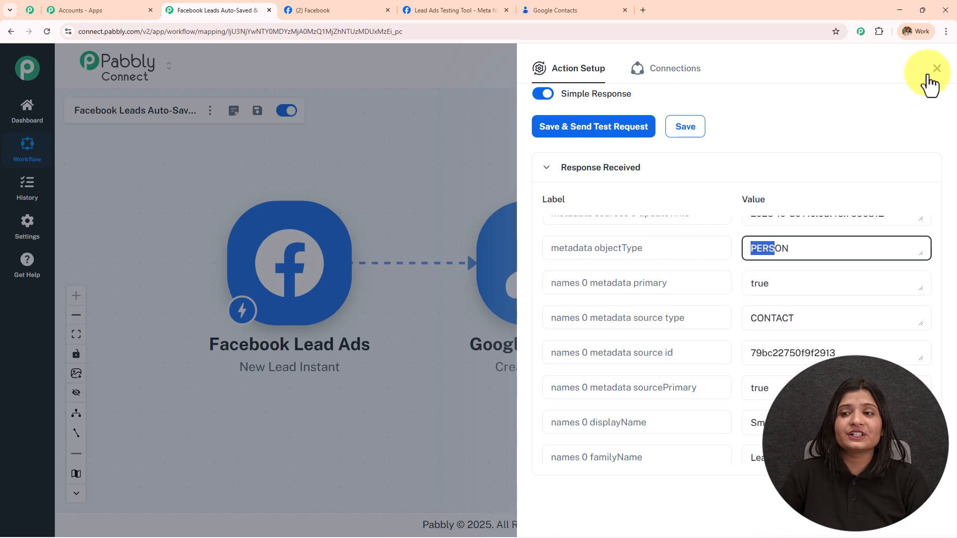
pyautogui.scroll(10, 806, 171)
pyautogui.scroll(15, 804, 171)
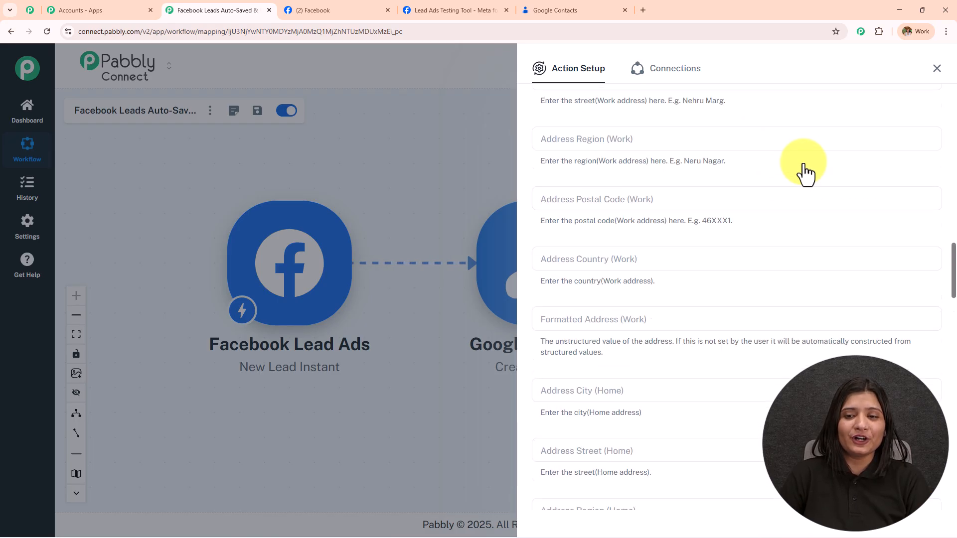
# Reload Google Contacts to confirm the new test contact with email and phone appears.
pyautogui.click(548, 10)
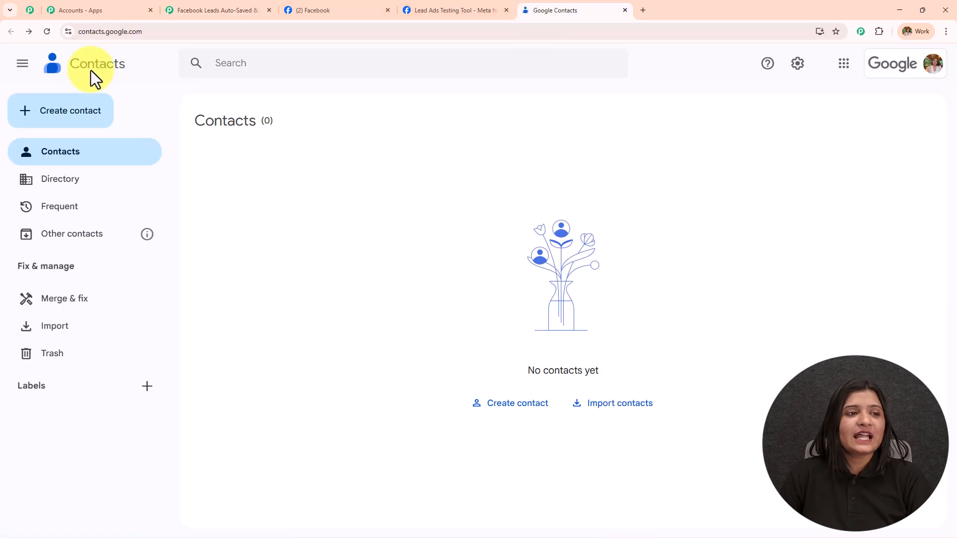
pyautogui.click(45, 31)
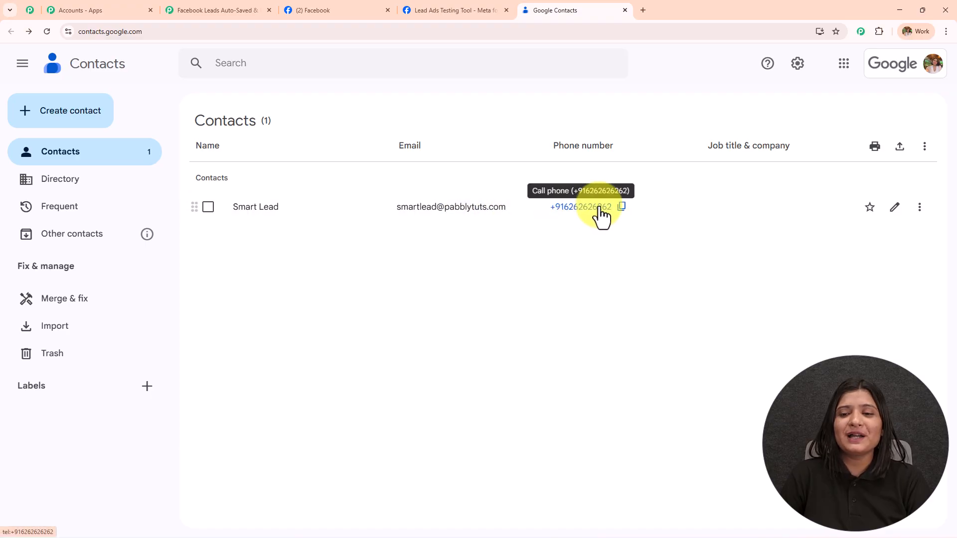
# Add a Gmail action with the Send Email event after the Google Contacts step.
pyautogui.click(224, 10)
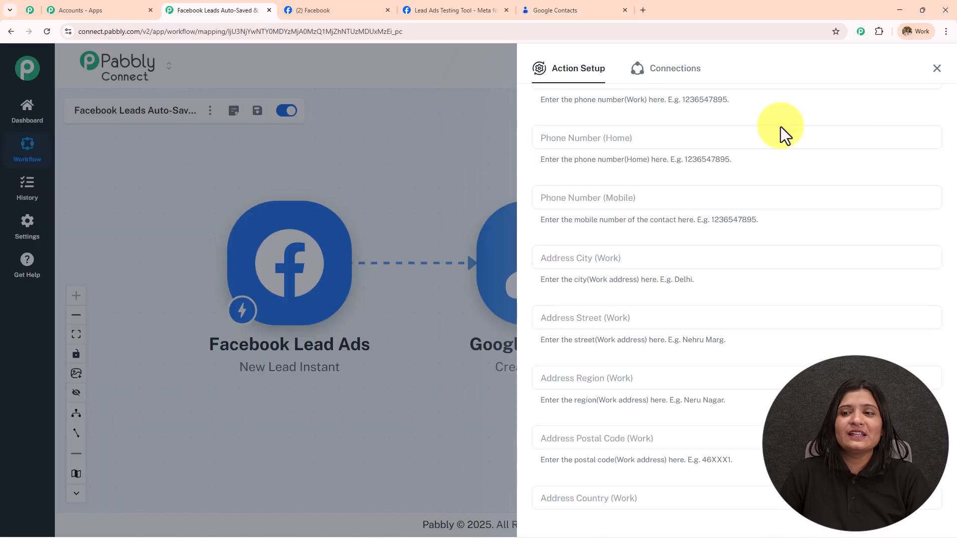
pyautogui.click(937, 69)
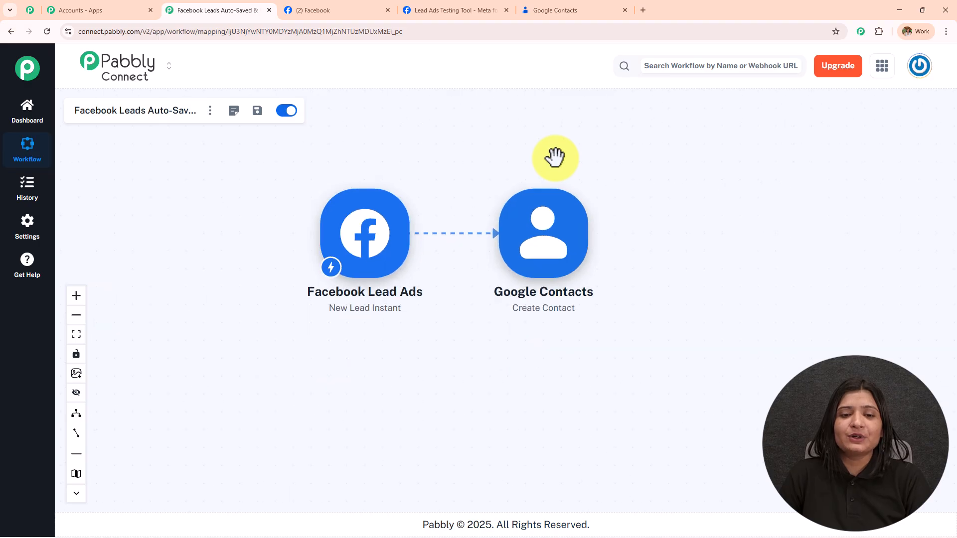
pyautogui.click(526, 248)
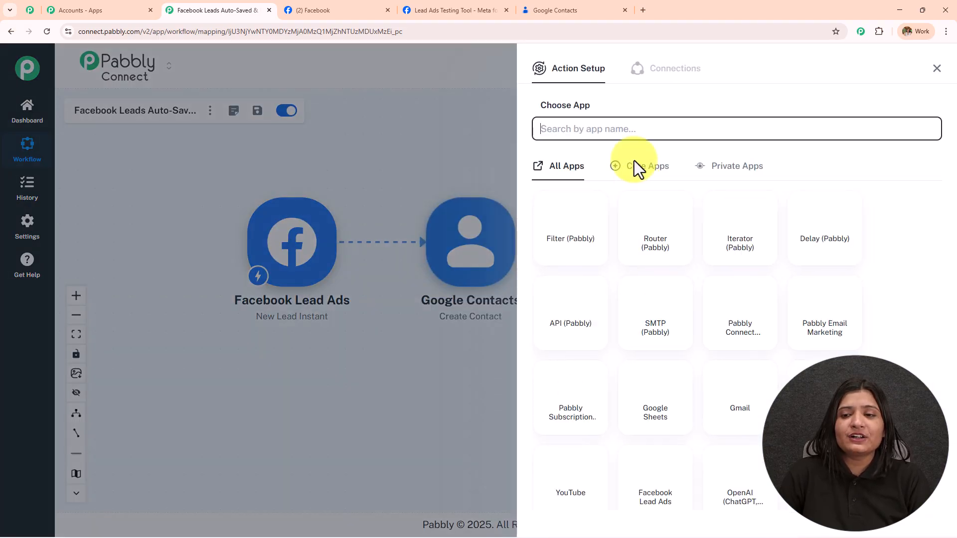
pyautogui.click(626, 131)
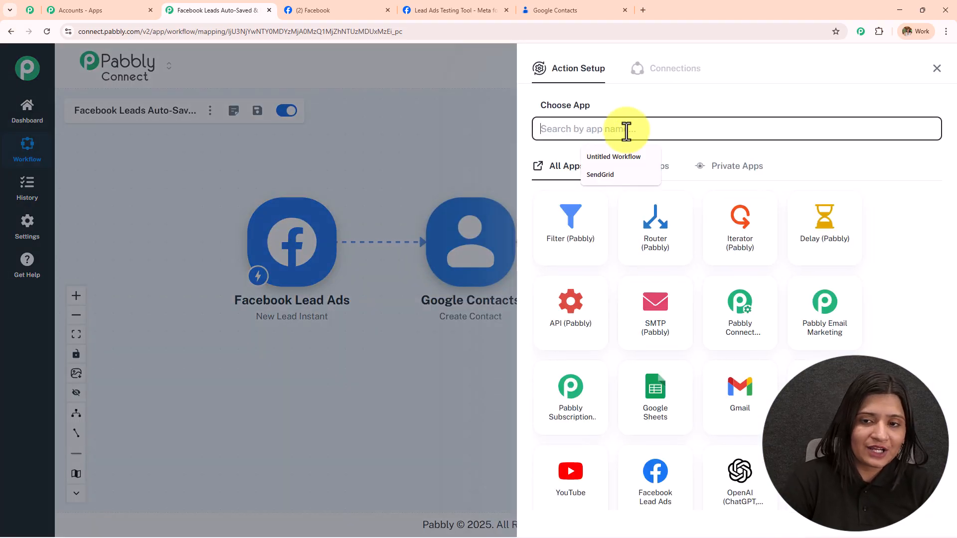
pyautogui.write('Gmail')
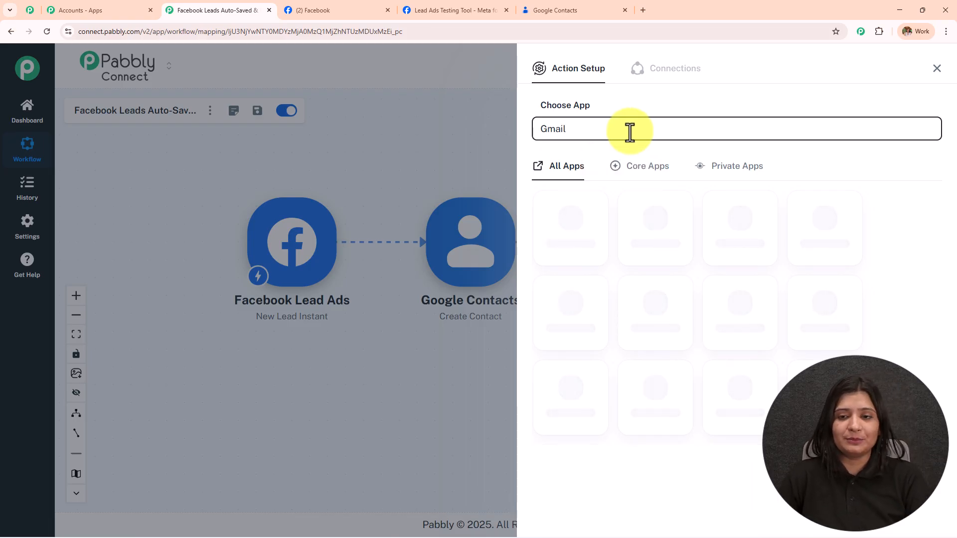
pyautogui.click(641, 232)
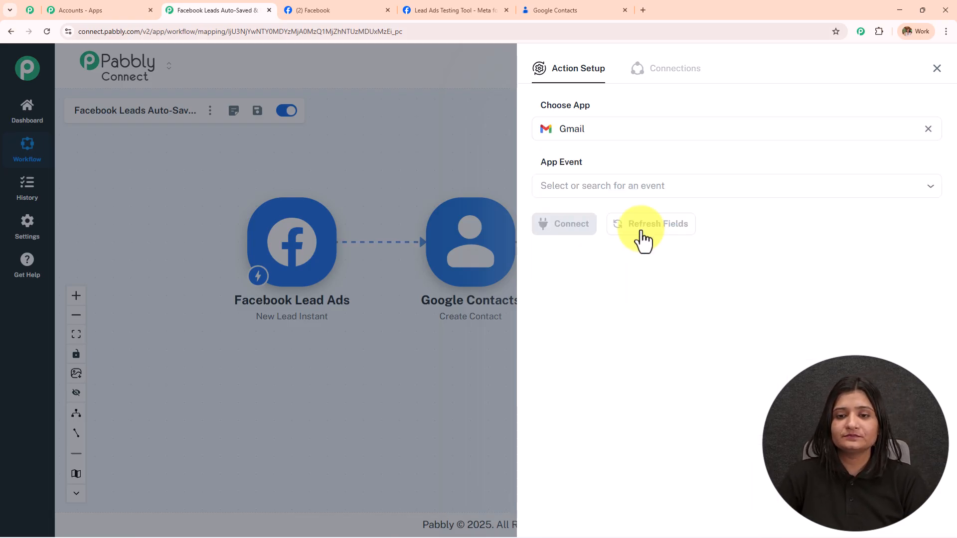
pyautogui.click(600, 190)
pyautogui.click(605, 219)
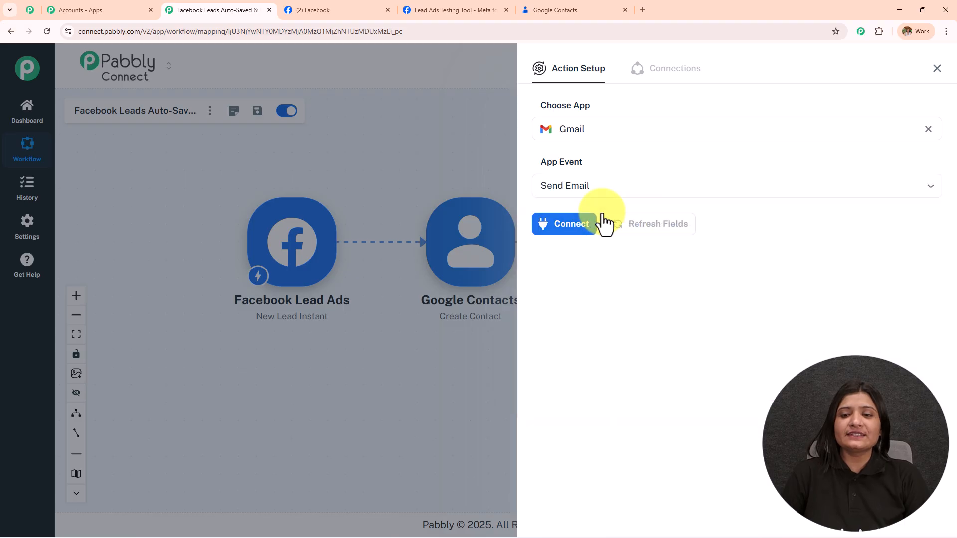
# Create a new Gmail connection by signing in with Google and allowing access.
pyautogui.click(577, 228)
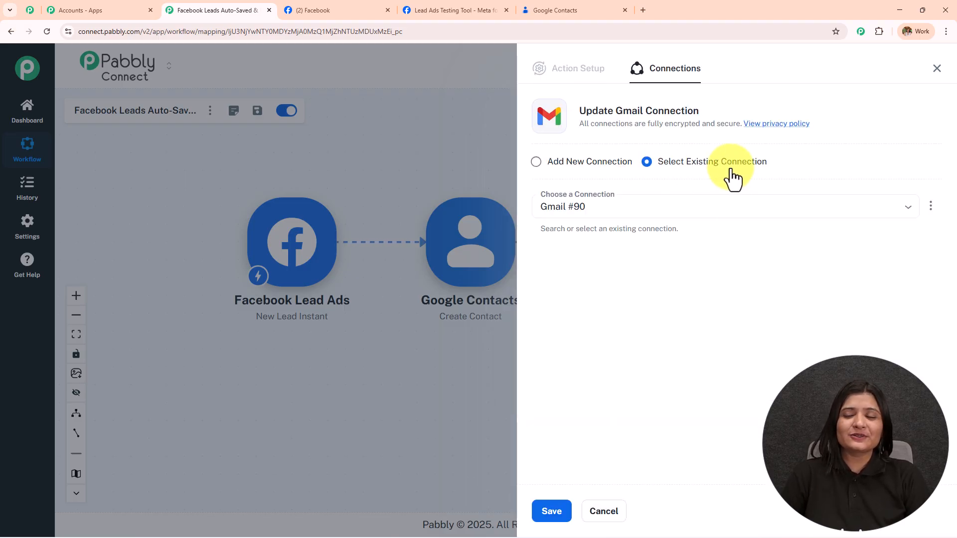
pyautogui.click(542, 164)
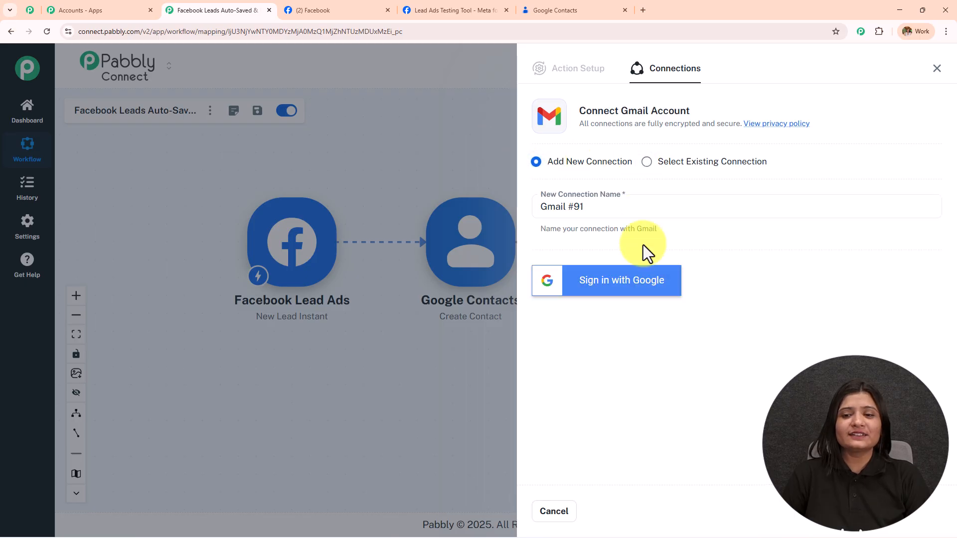
pyautogui.click(644, 281)
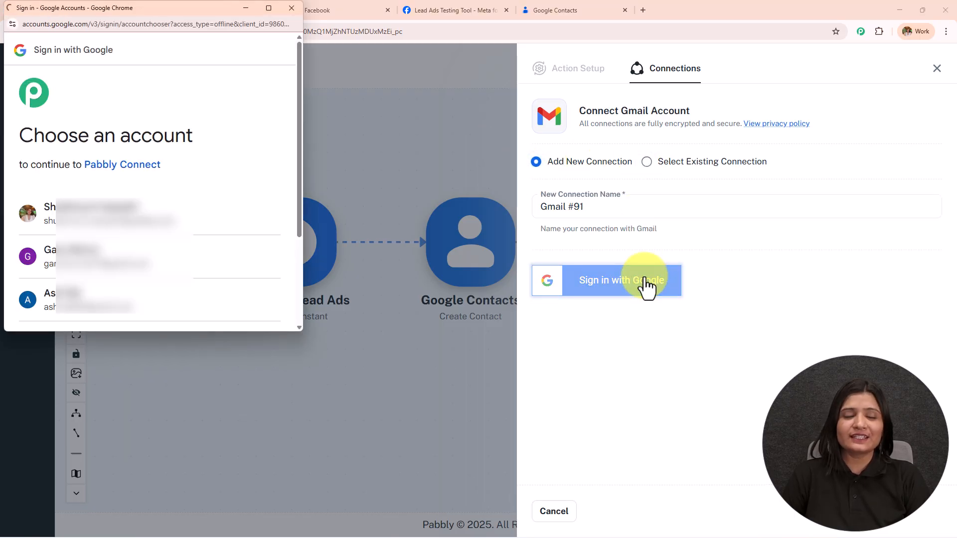
pyautogui.click(249, 228)
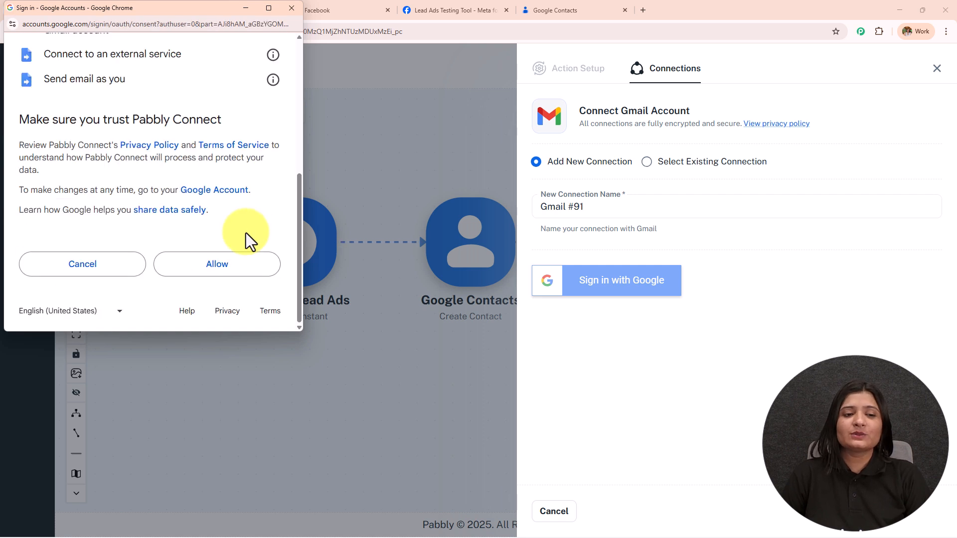
pyautogui.click(237, 276)
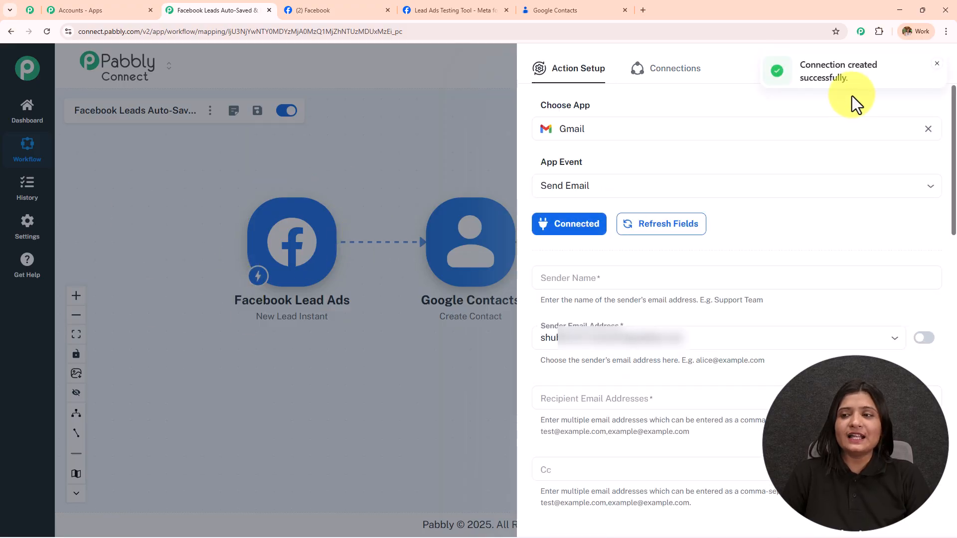
# Set the email's Sender Name to 'Digital'.
pyautogui.click(548, 284)
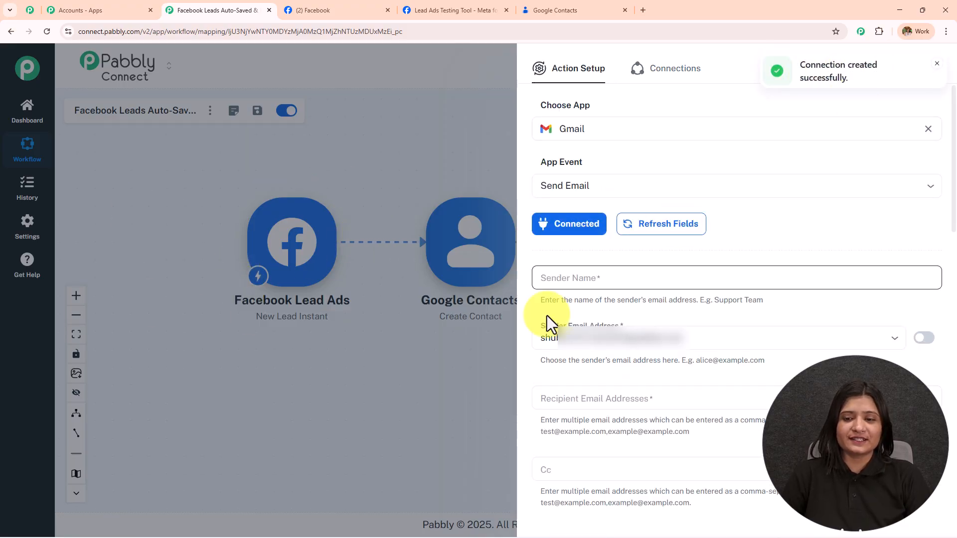
pyautogui.click(557, 275)
pyautogui.write('Digital Dynam')
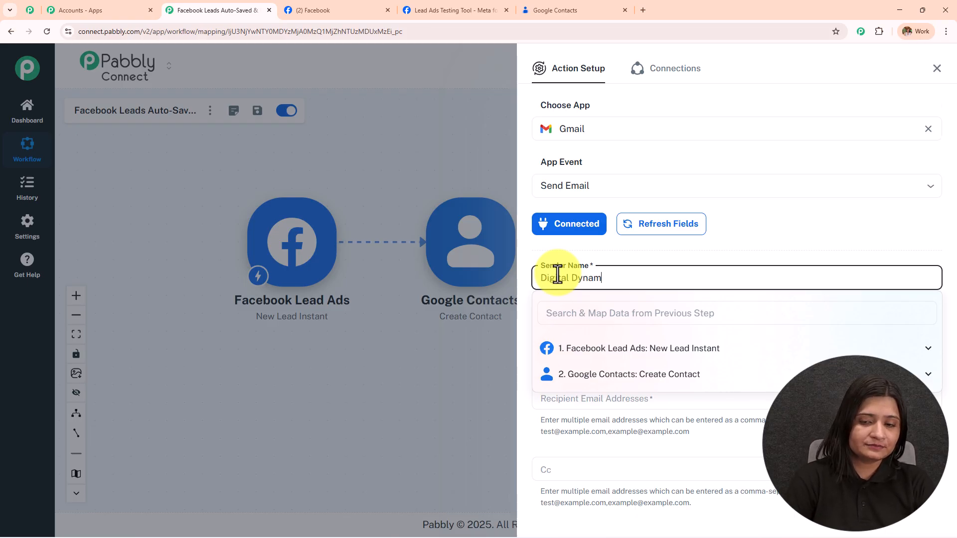
pyautogui.scroll(-5, 796, 259)
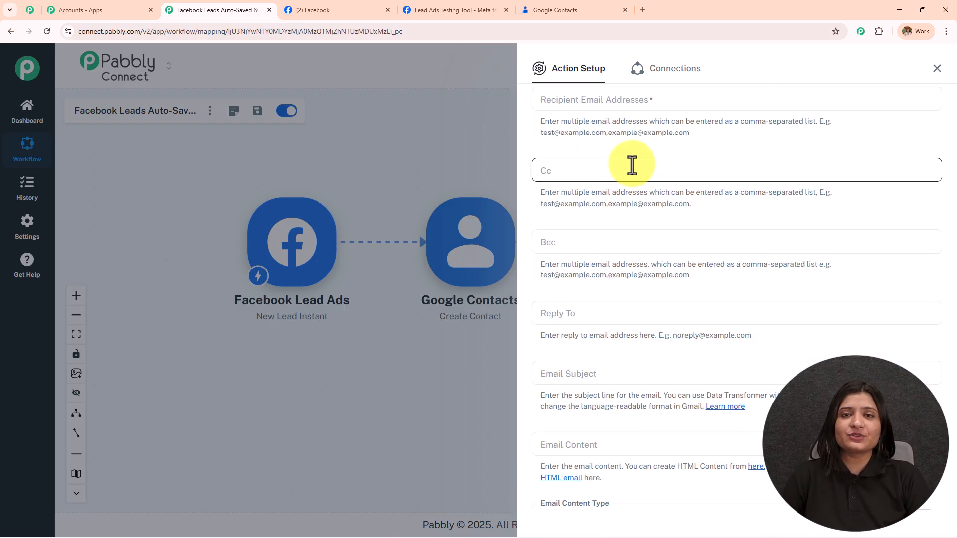
# Map Recipient Email Addresses to the lead's email from Facebook Lead Ads: New Lead Instant.
pyautogui.click(616, 99)
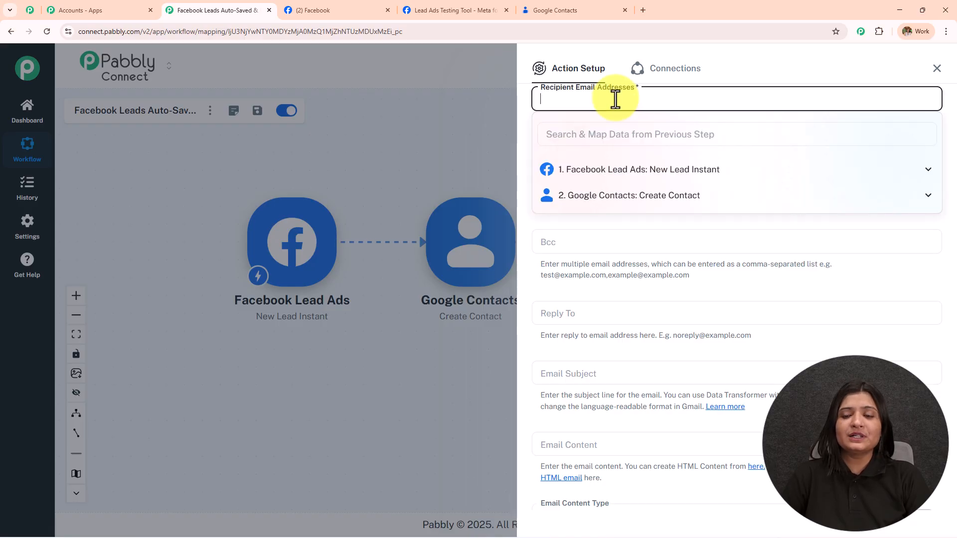
pyautogui.click(624, 142)
pyautogui.click(636, 172)
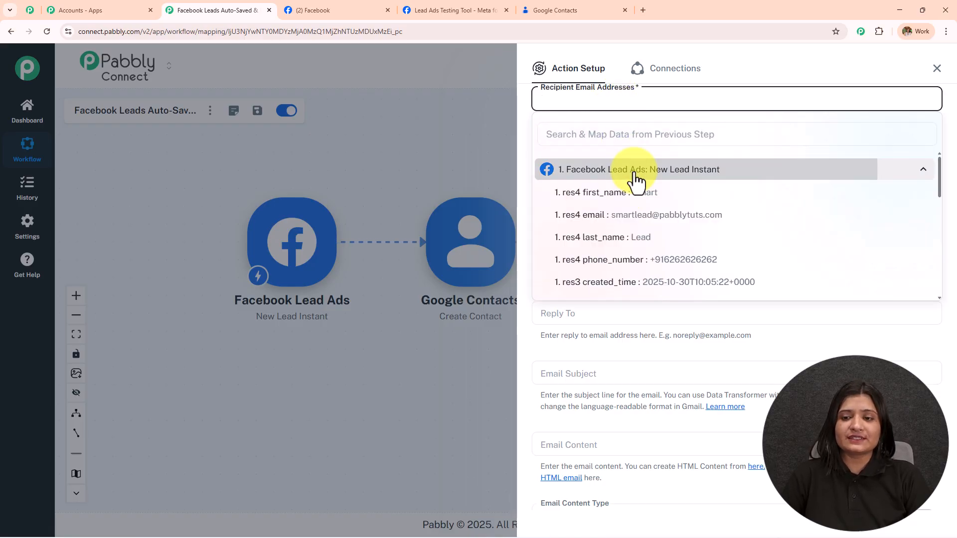
pyautogui.click(647, 215)
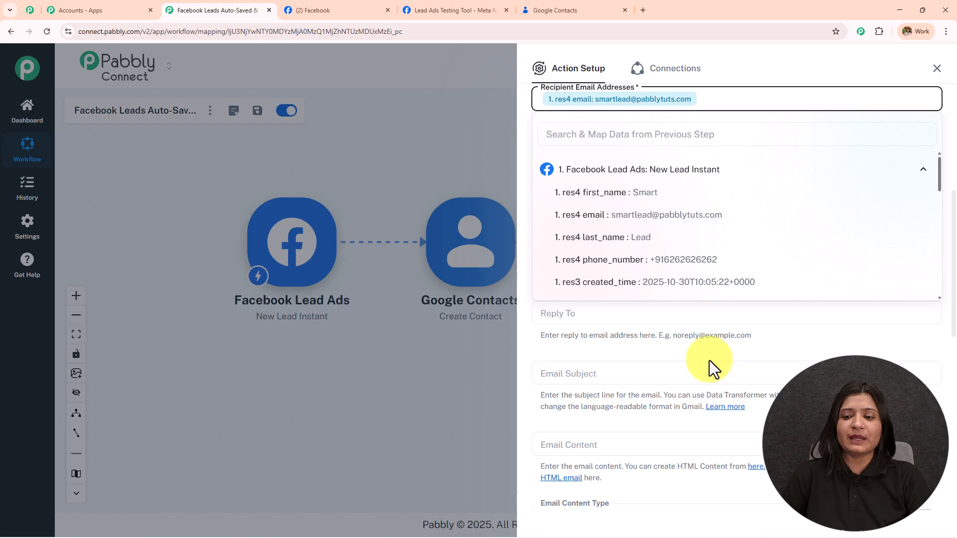
pyautogui.click(693, 286)
pyautogui.scroll(-1, 693, 286)
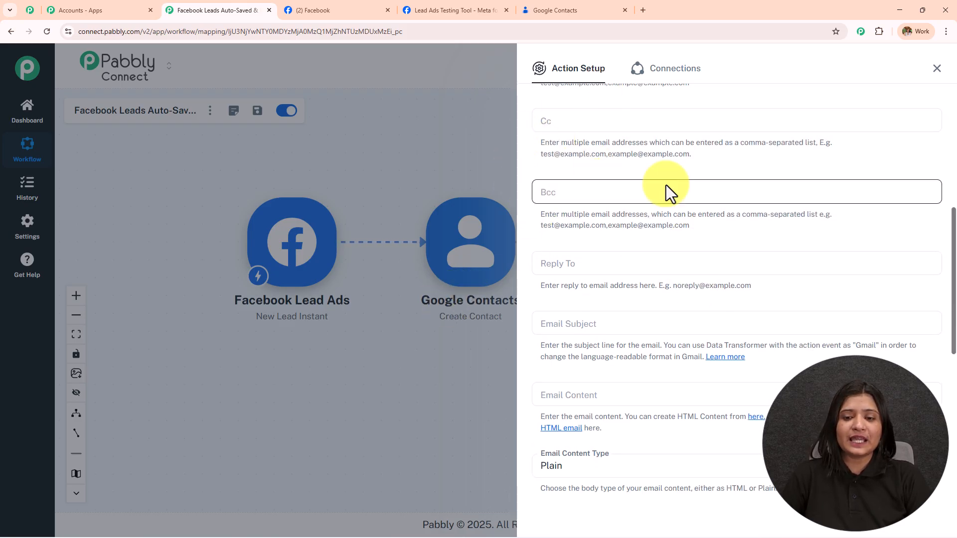
pyautogui.scroll(-2, 666, 186)
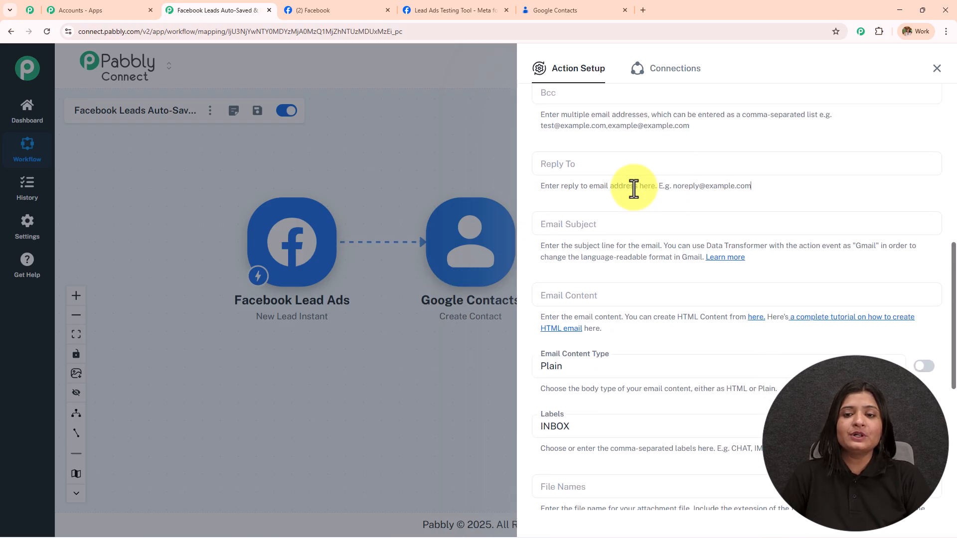
pyautogui.scroll(-1, 599, 187)
pyautogui.click(596, 177)
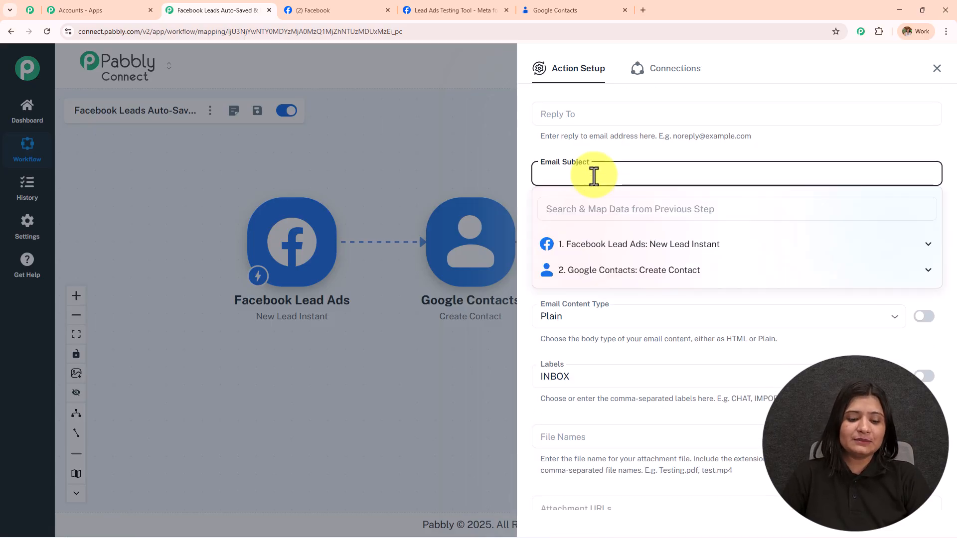
# Paste 'Thanks for Reaching Out!' as the Email Subject.
pyautogui.write('Thanks for Reaching Out!')
pyautogui.moveTo(739, 173); pyautogui.dragTo(534, 181)
pyautogui.click(637, 141)
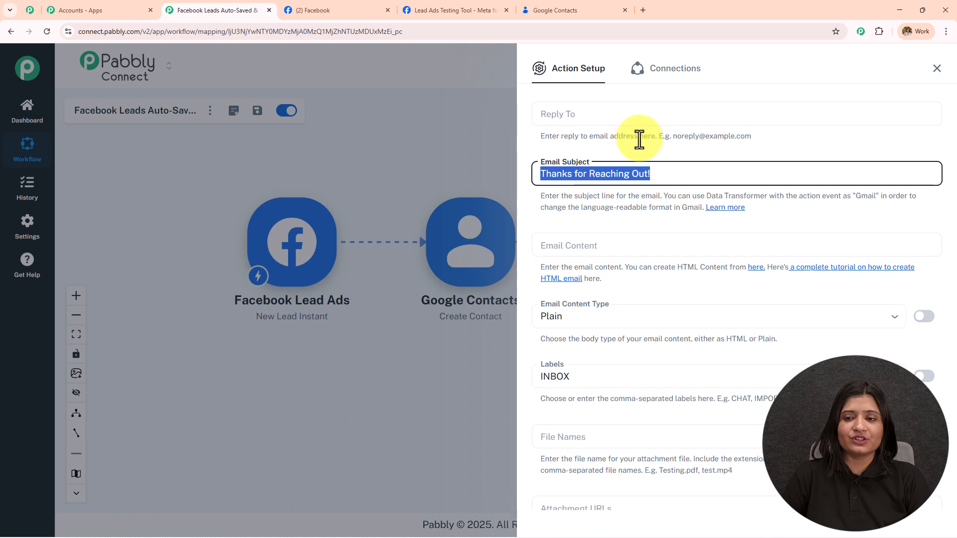
# Paste the welcome message into Email Content, mapping the lead's first_name and last_name after Hi.
pyautogui.click(743, 246)
pyautogui.write('Hi ,  Thank you for getting in touch through our Facebook ad! 🎉 We’ve received your details and wanted to let you know — you’re in the right place. Our team will be reaching out shortly to share all the details you requested. In the meantime, feel free to reply to this email if you’d like instant assistance or have any specific questions. We can’t wait to connect and help you get started!  Warm regards, Digital Dynamics')
pyautogui.scroll(-2, 746, 234)
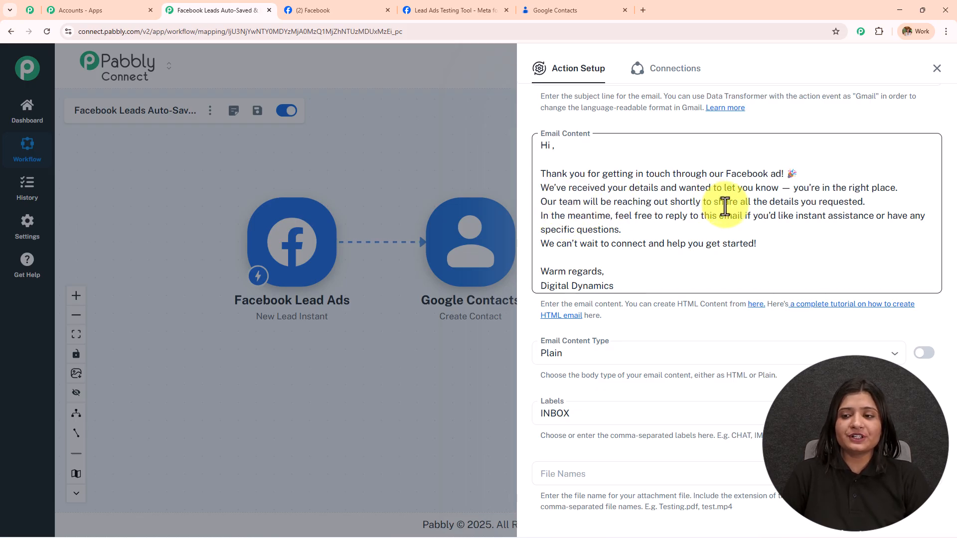
pyautogui.click(868, 205)
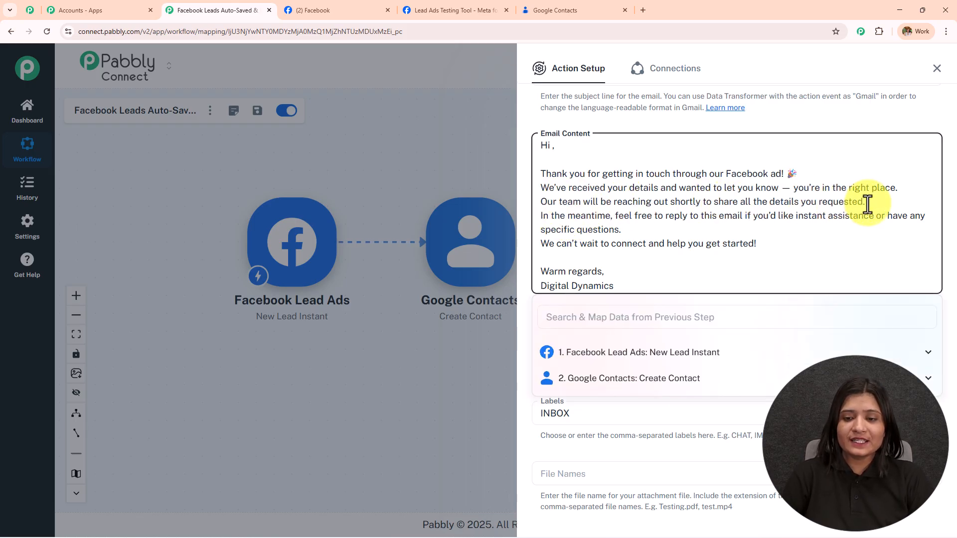
pyautogui.press('Return')
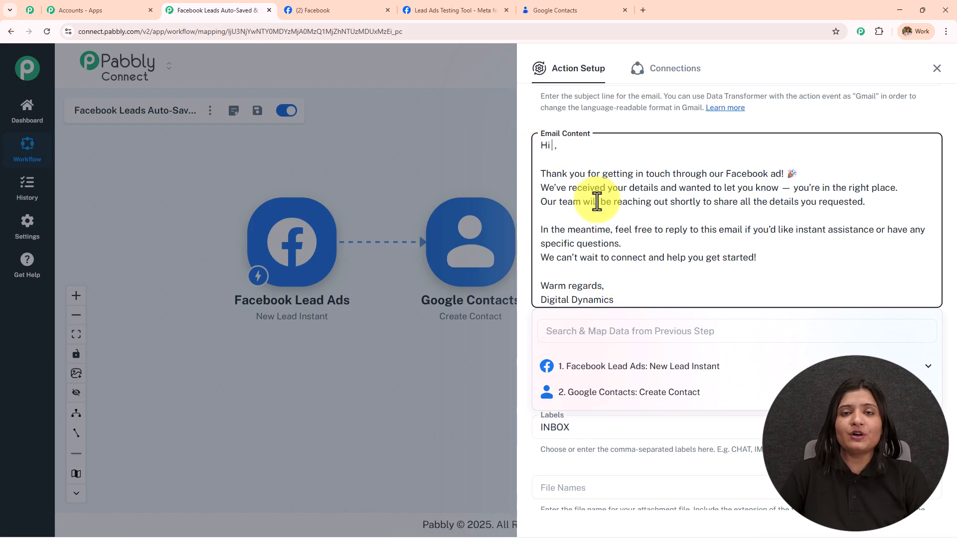
pyautogui.click(609, 370)
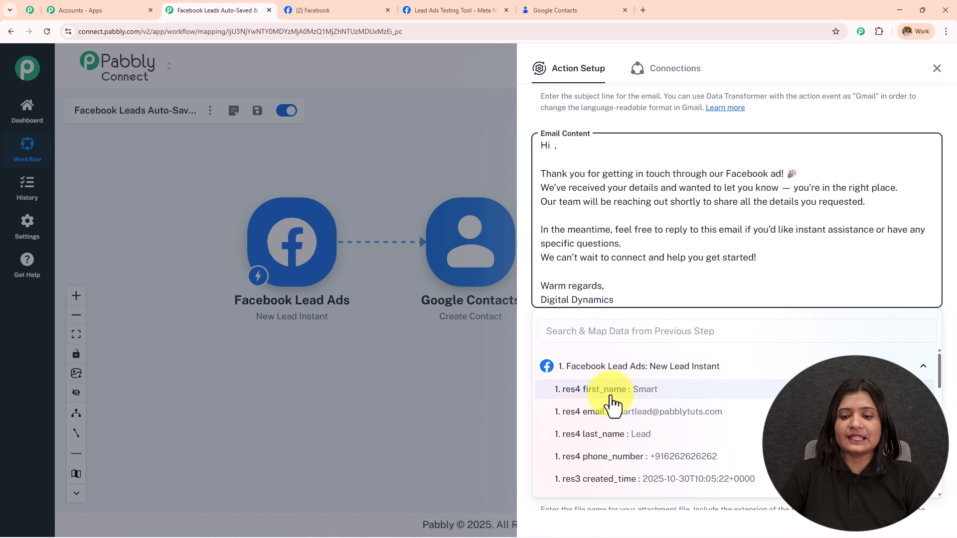
pyautogui.click(611, 397)
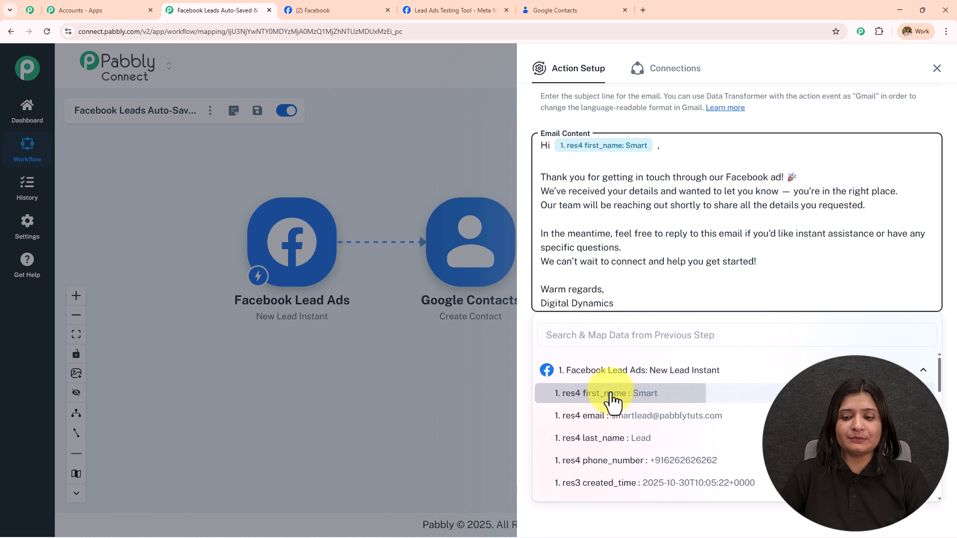
pyautogui.click(626, 439)
# Keep the email content type as Plain and the label as INBOX.
pyautogui.scroll(-3, 617, 244)
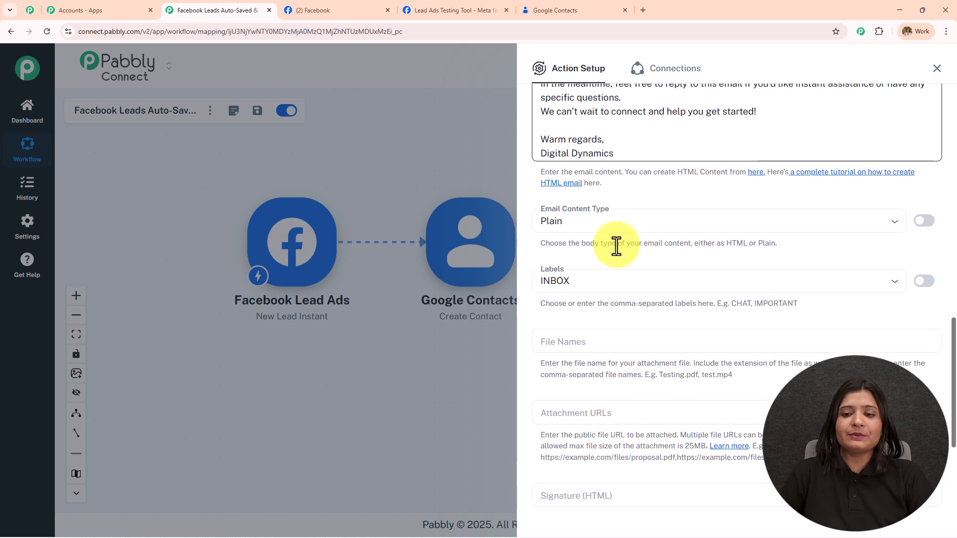
pyautogui.scroll(-1, 617, 247)
pyautogui.click(567, 170)
pyautogui.click(567, 198)
pyautogui.scroll(2, 594, 225)
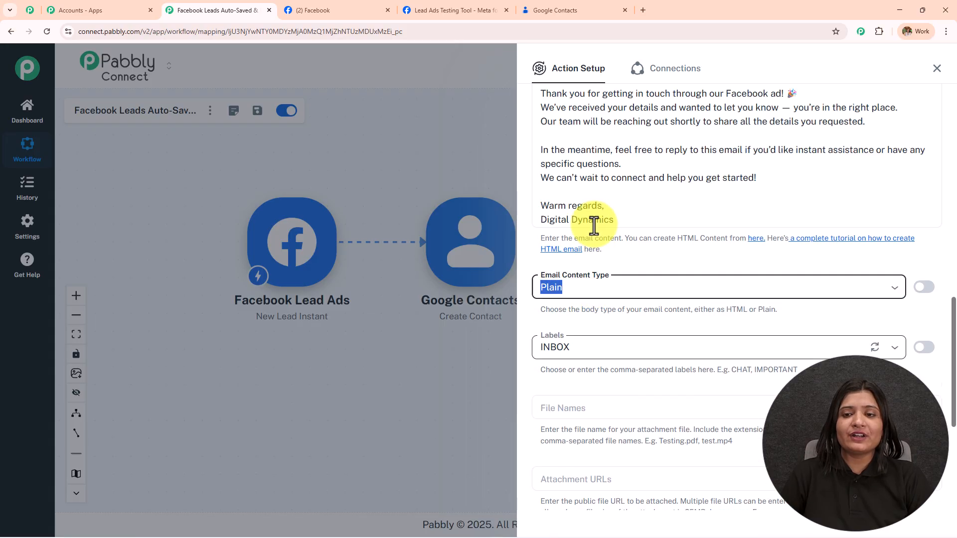
pyautogui.scroll(1, 601, 282)
pyautogui.scroll(-3, 614, 310)
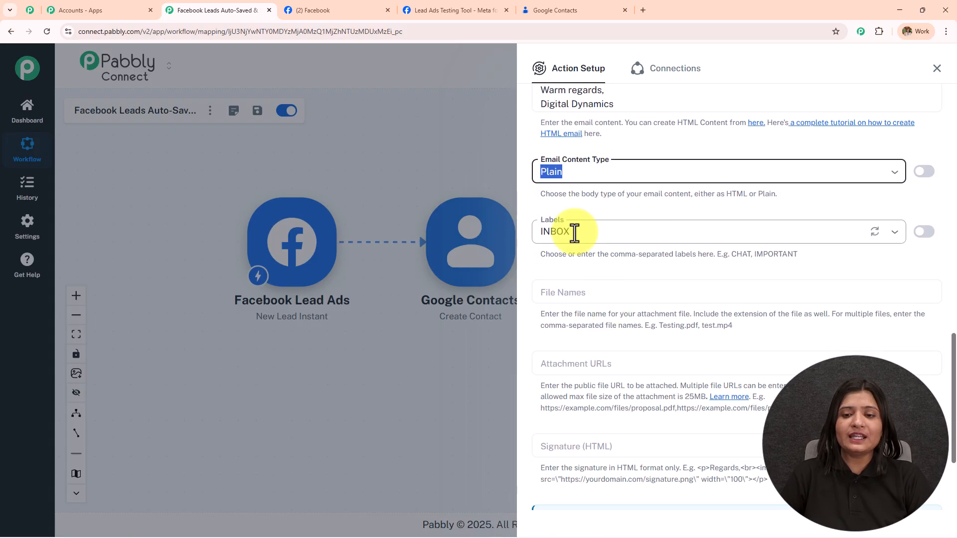
pyautogui.click(575, 233)
pyautogui.click(570, 264)
pyautogui.scroll(-3, 594, 210)
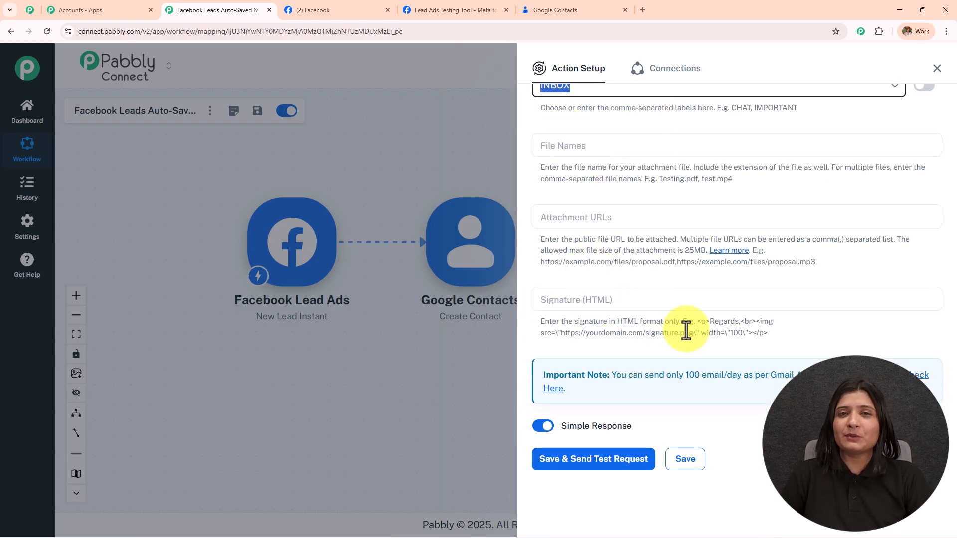
# Save the Gmail step, send a test email, and confirm the SENT status and received subject.
pyautogui.click(630, 459)
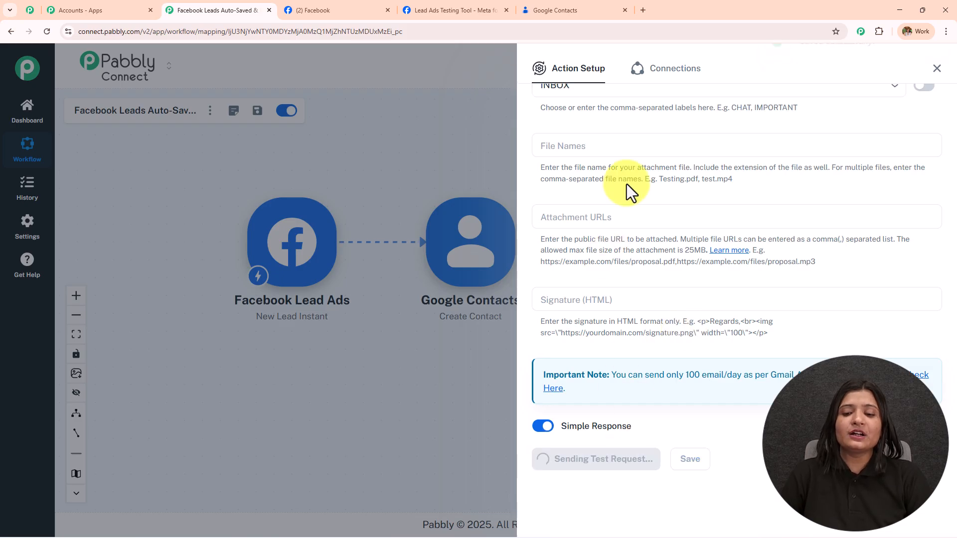
pyautogui.scroll(-5, 598, 339)
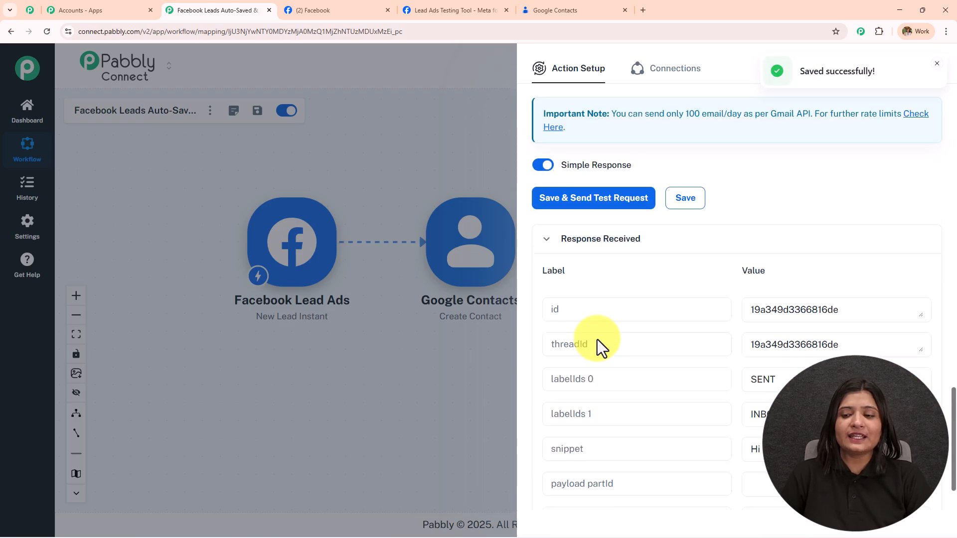
pyautogui.doubleClick(776, 307)
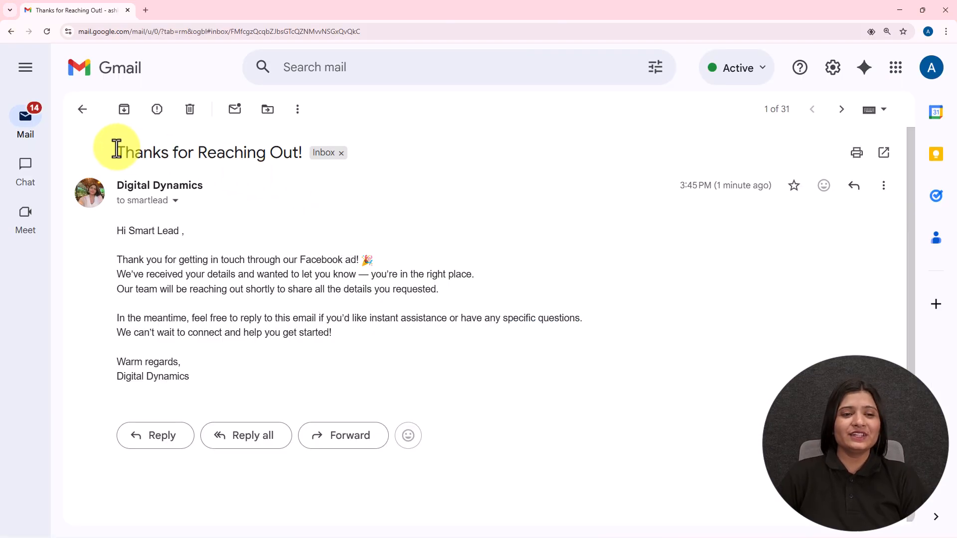
pyautogui.moveTo(116, 149); pyautogui.dragTo(303, 161)
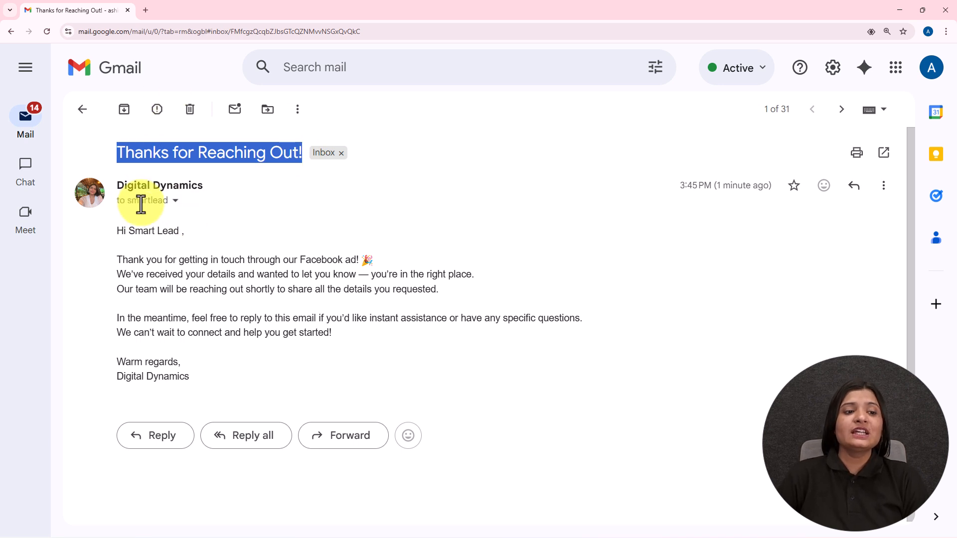
pyautogui.moveTo(116, 185); pyautogui.dragTo(207, 184)
pyautogui.moveTo(119, 231); pyautogui.dragTo(234, 235)
pyautogui.click(235, 235)
pyautogui.moveTo(108, 232); pyautogui.dragTo(322, 396)
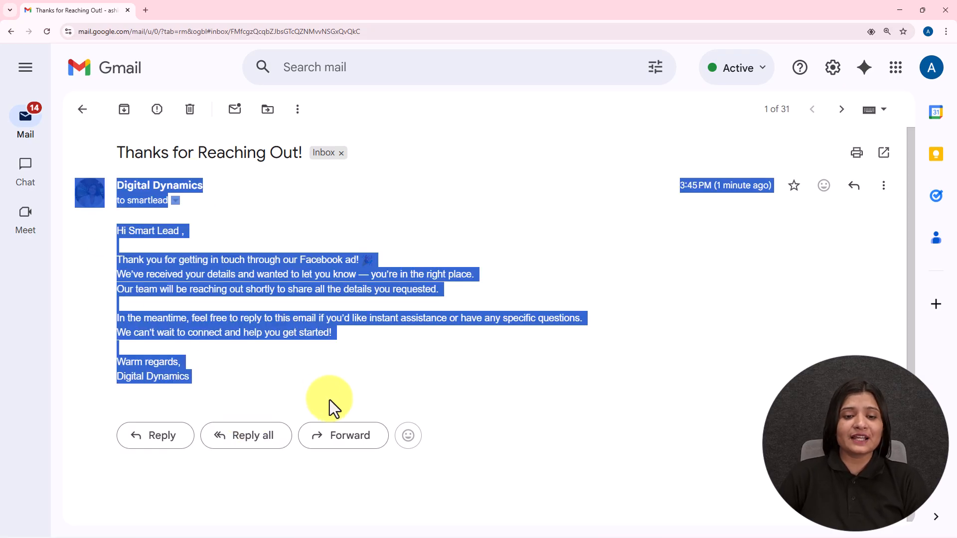
pyautogui.click(692, 233)
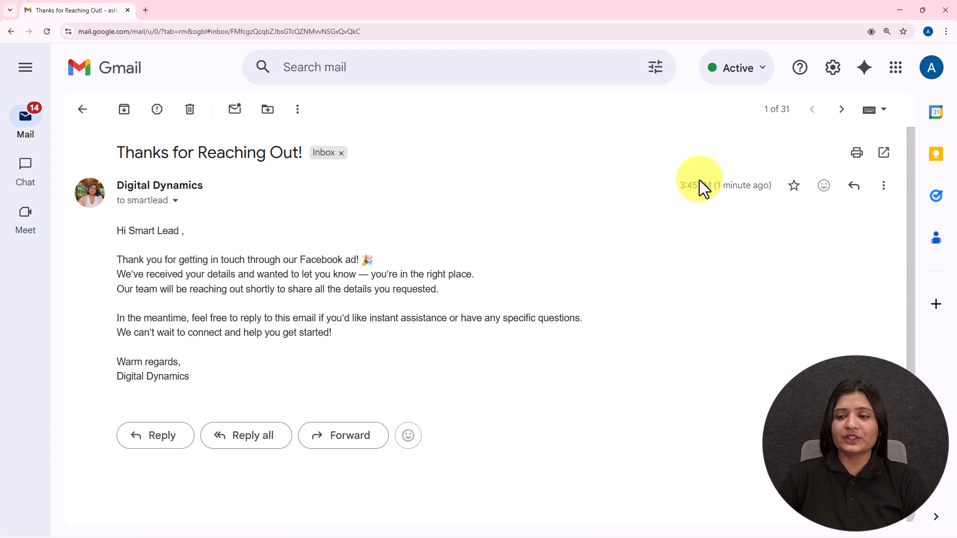
pyautogui.moveTo(679, 186); pyautogui.dragTo(770, 189)
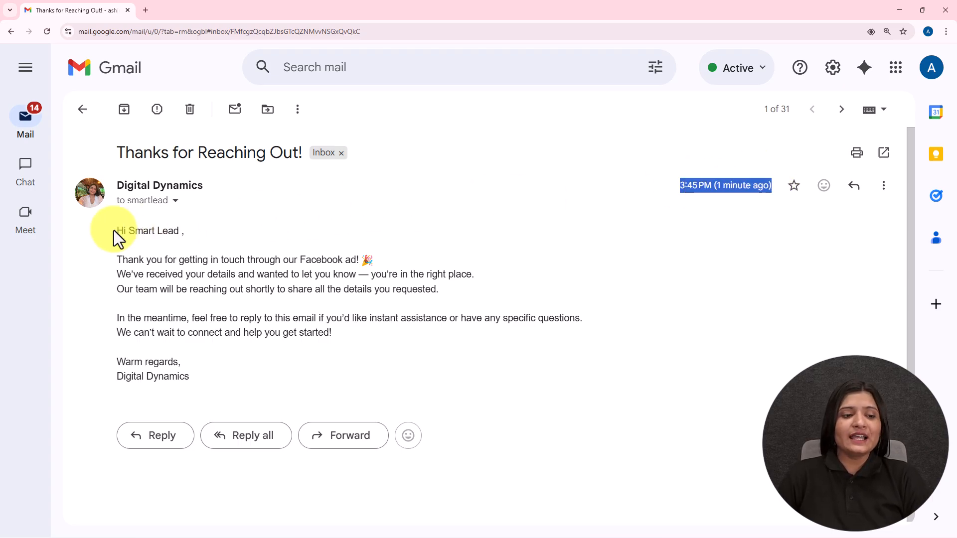
pyautogui.moveTo(113, 230); pyautogui.dragTo(187, 231)
pyautogui.moveTo(116, 259); pyautogui.dragTo(458, 280)
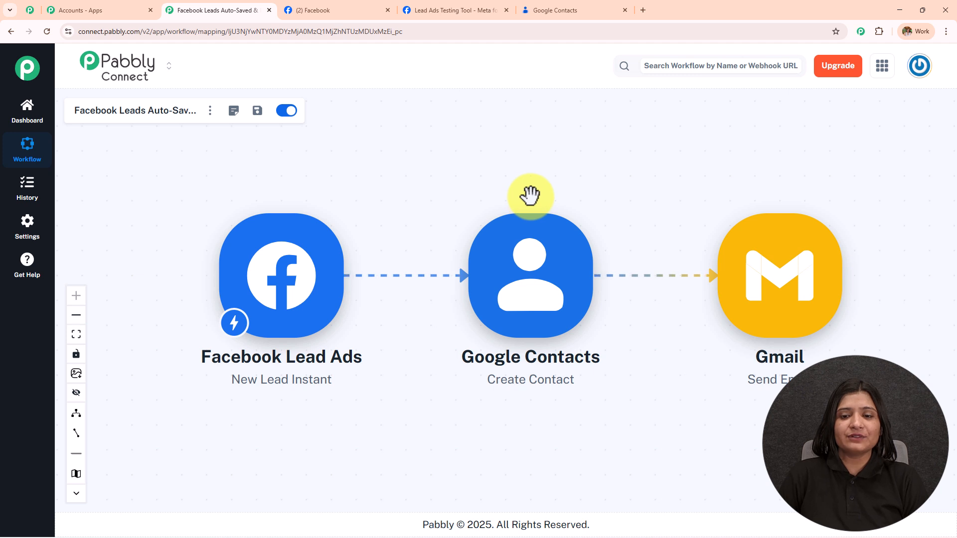
pyautogui.click(569, 10)
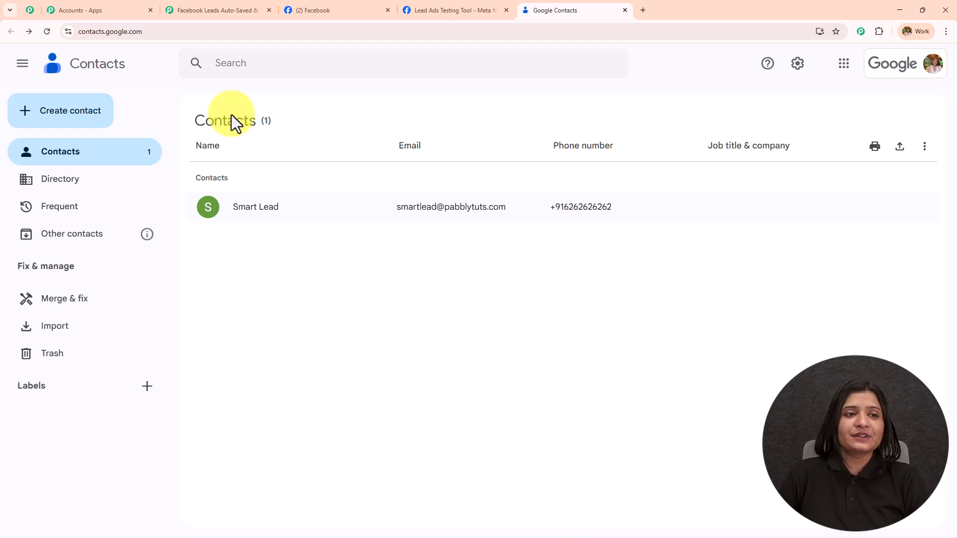
pyautogui.click(208, 9)
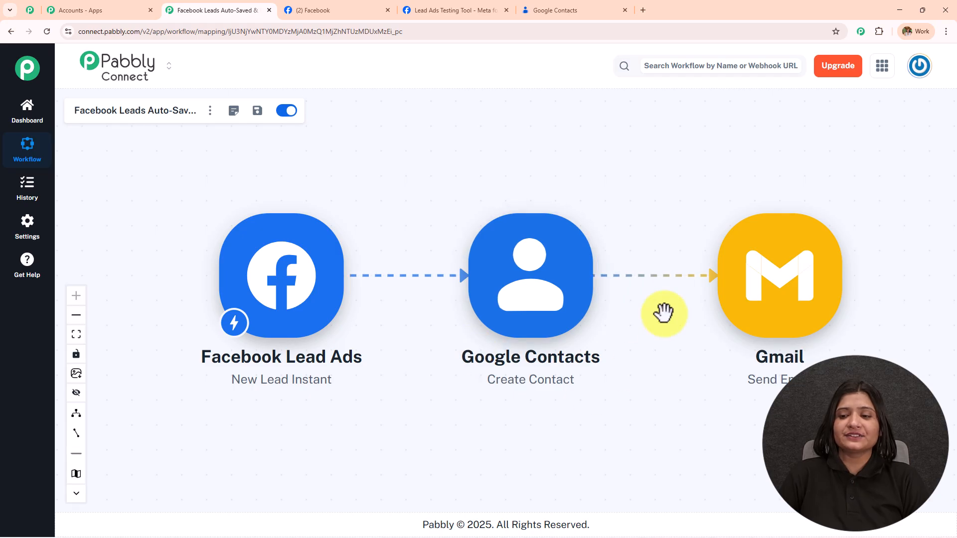